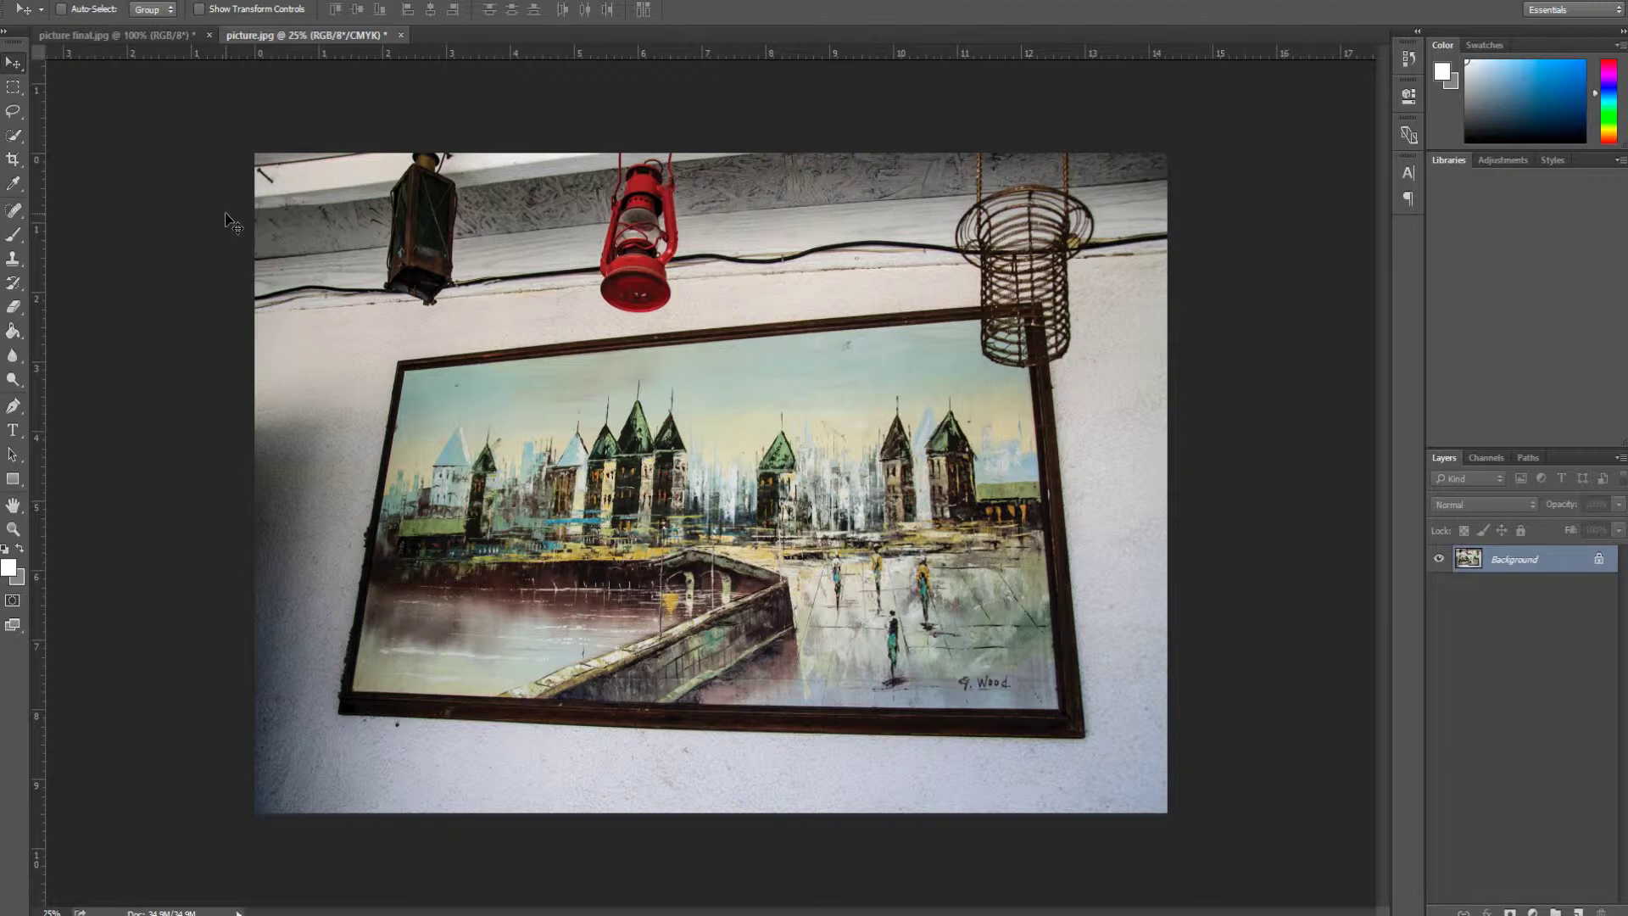
Compare the finished picture final.jpg with the original photo picture.jpg, ending on the original
{"action": "left_click", "coordinate": [163, 38]}
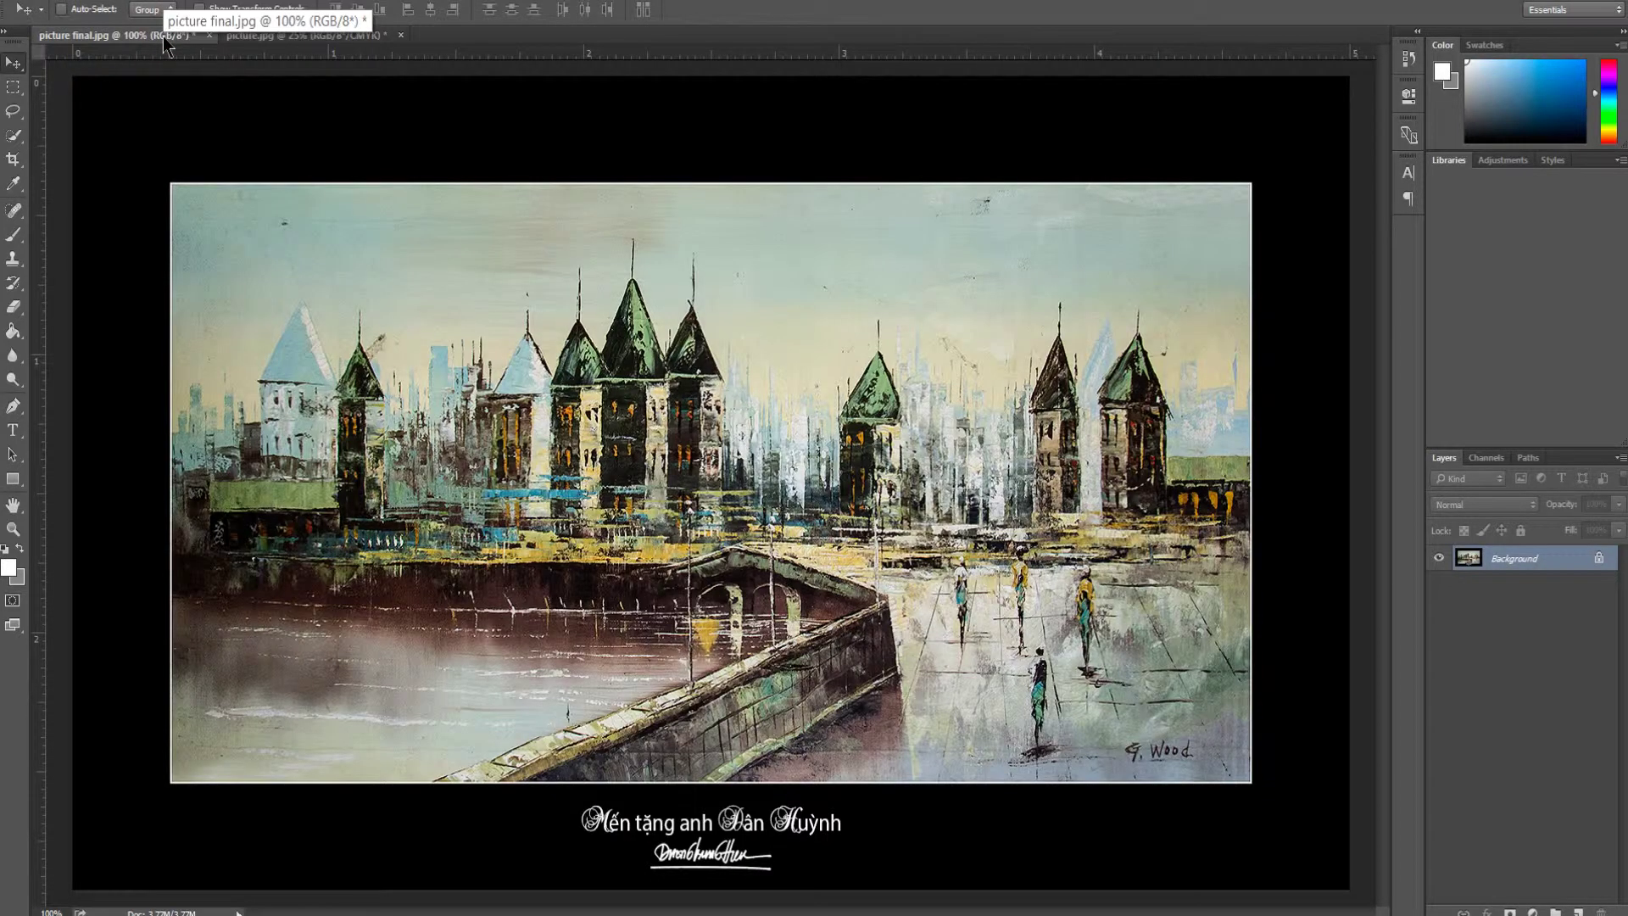
{"action": "left_click", "coordinate": [280, 36]}
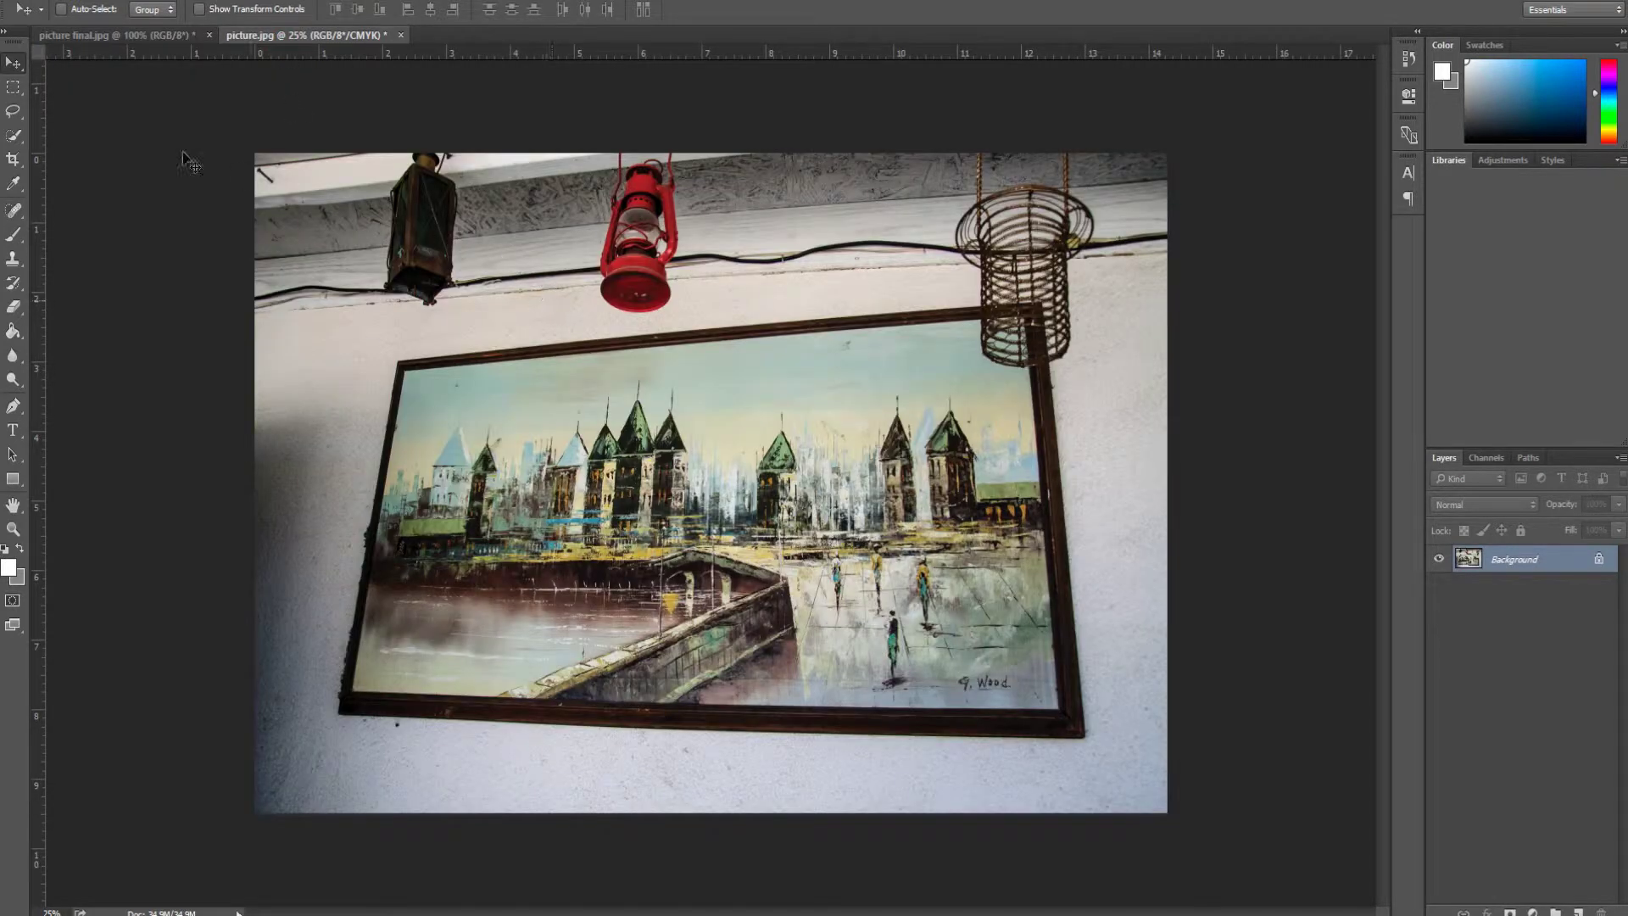
{"action": "left_click", "coordinate": [153, 36]}
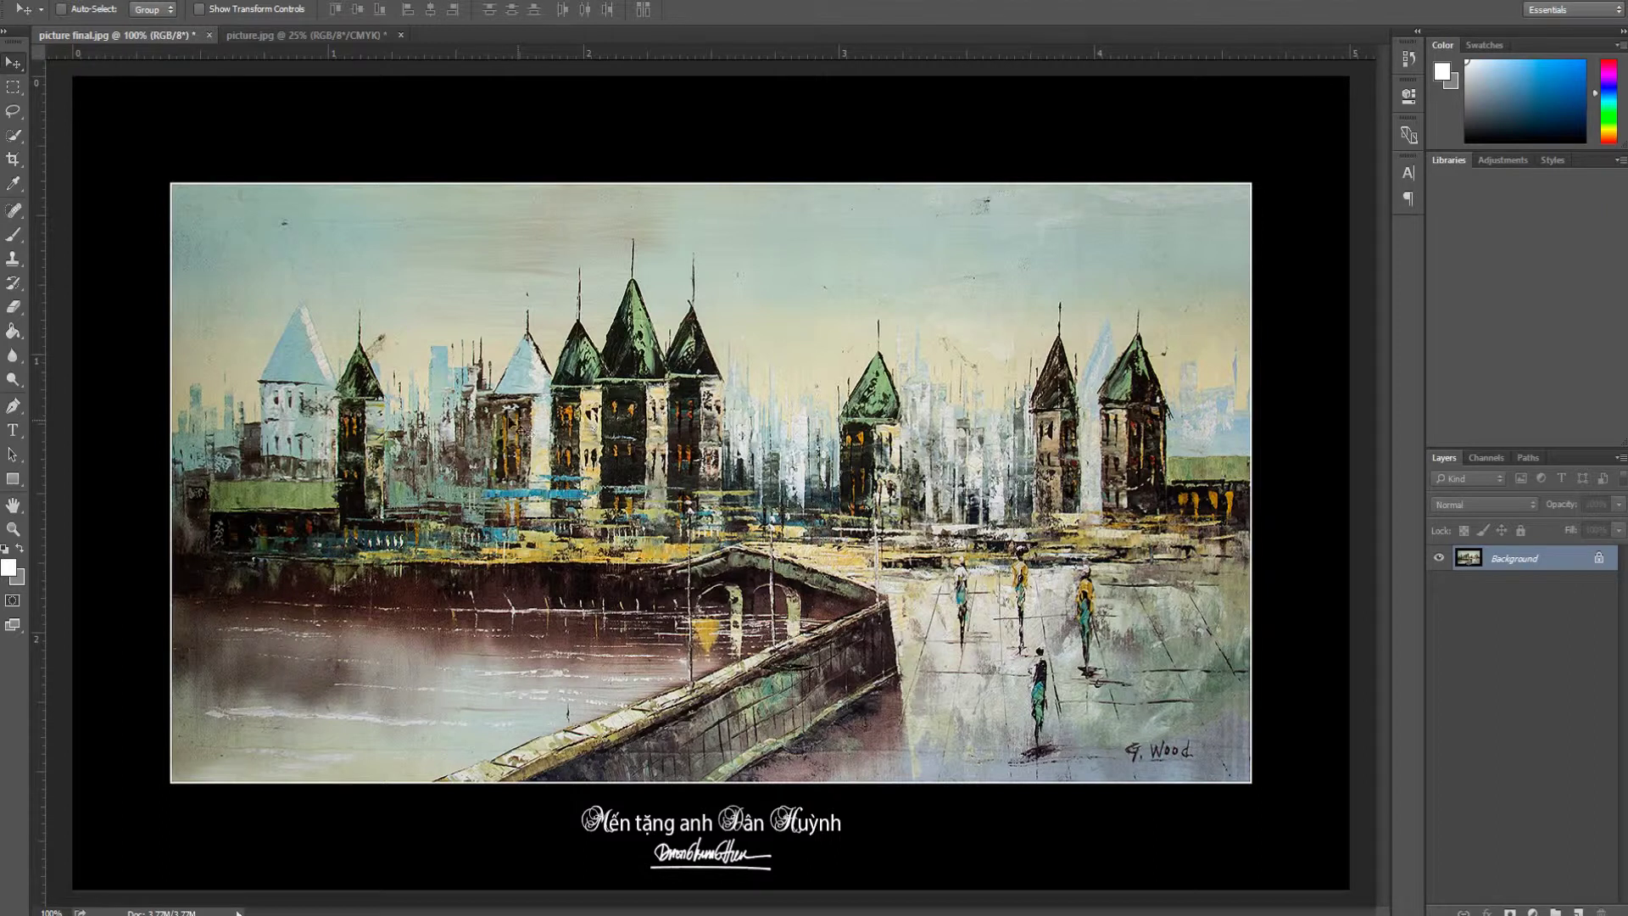
{"action": "left_click", "coordinate": [373, 36]}
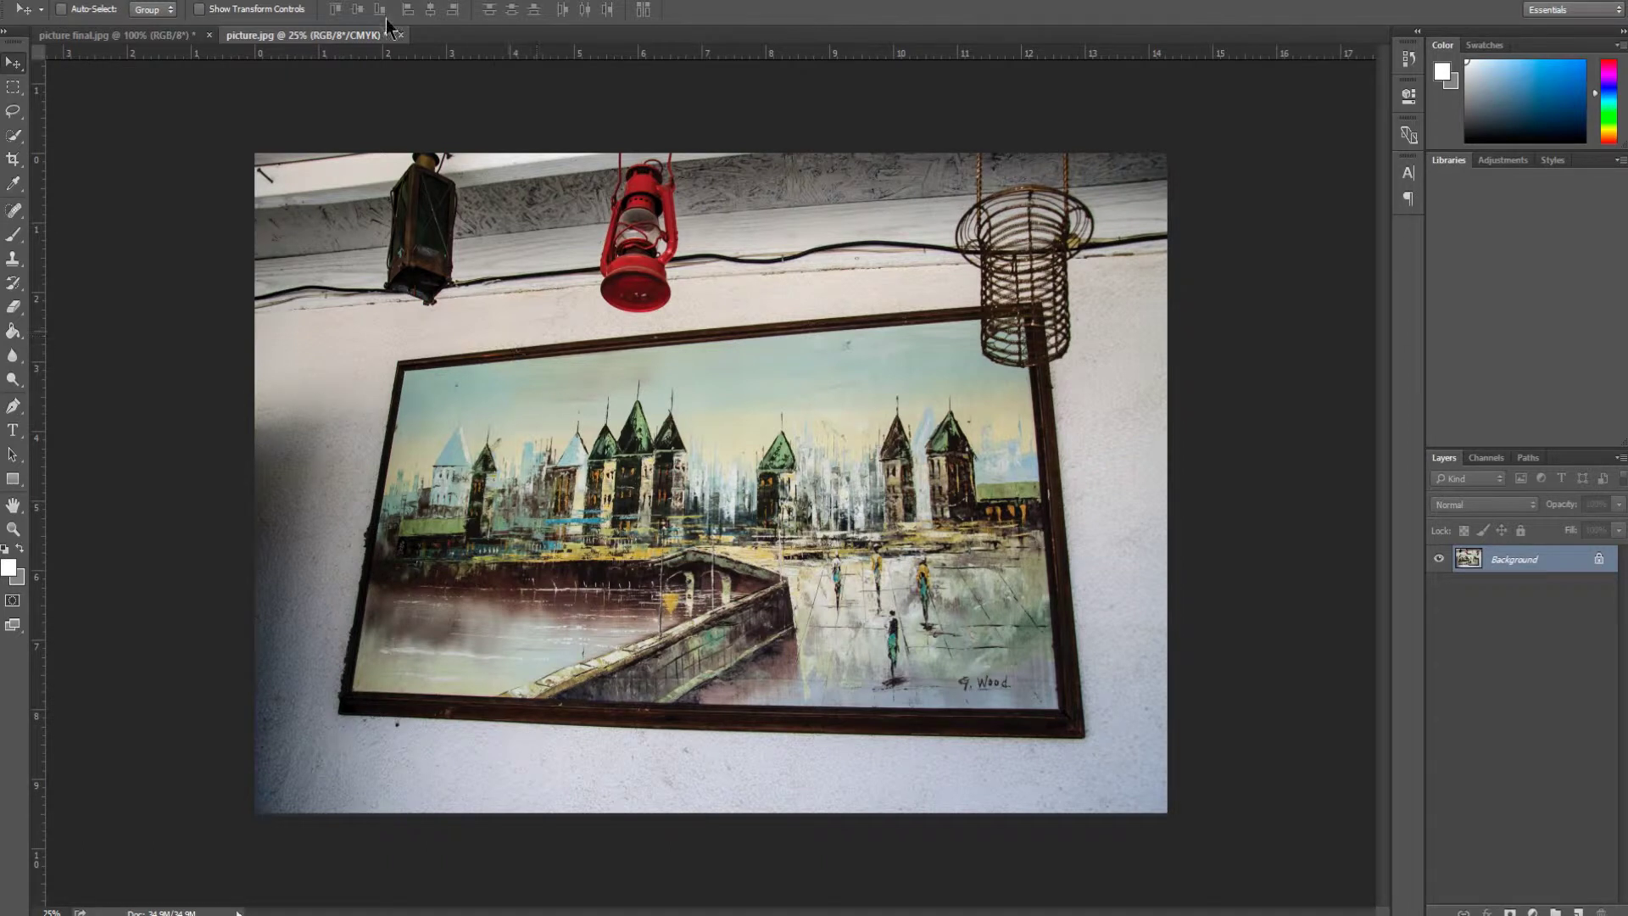
{"action": "left_click", "coordinate": [130, 38]}
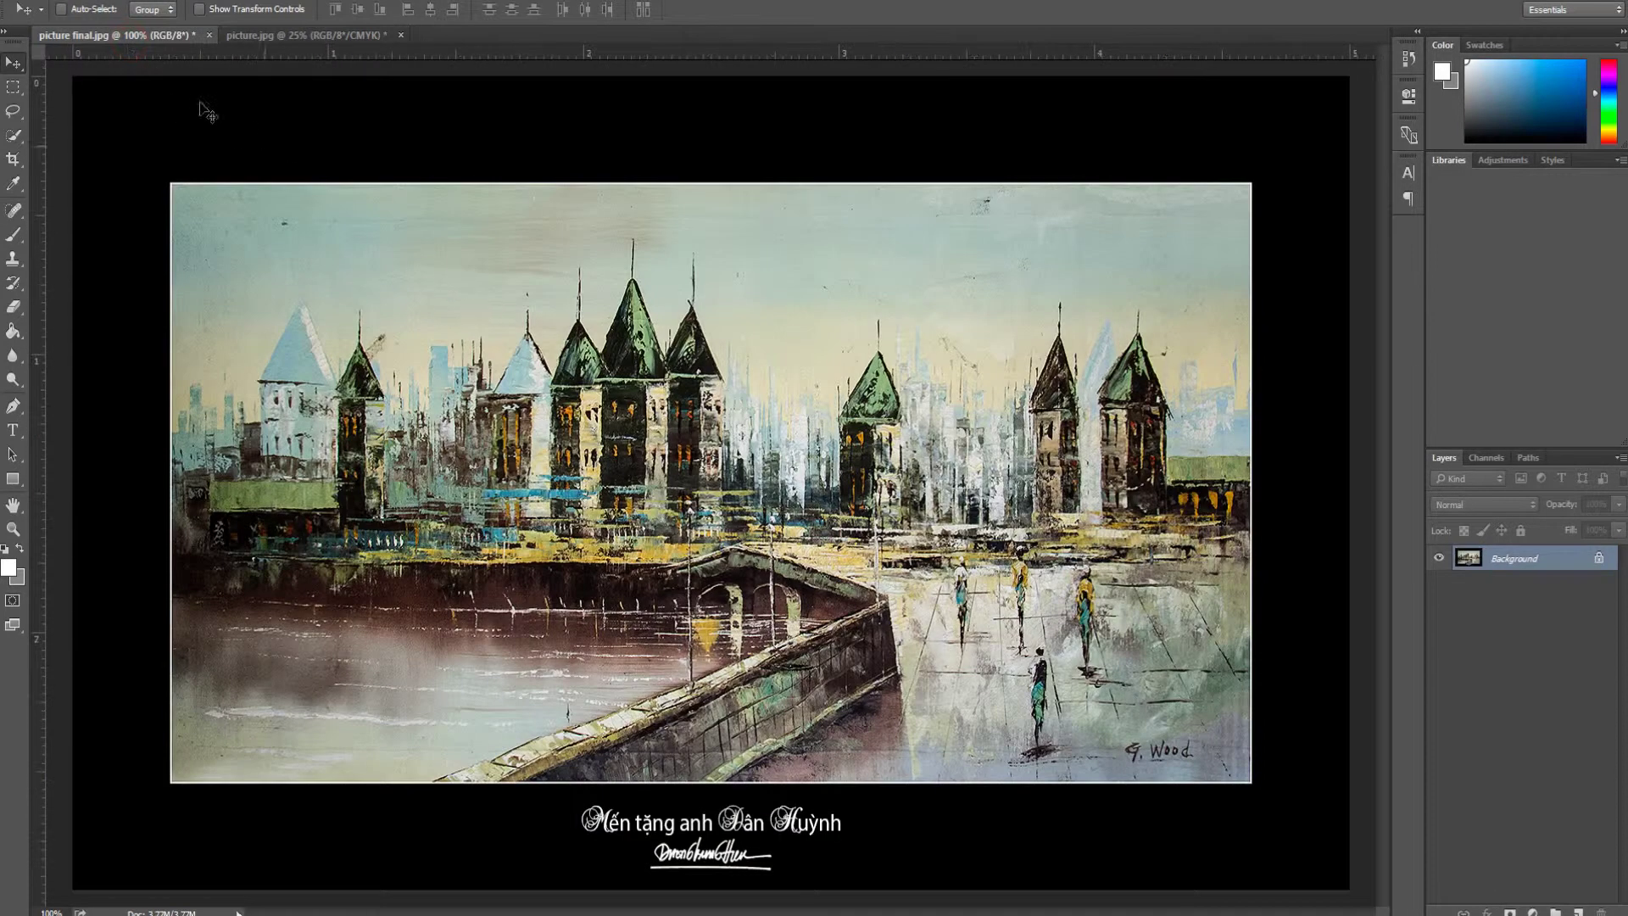
{"action": "left_click", "coordinate": [273, 35]}
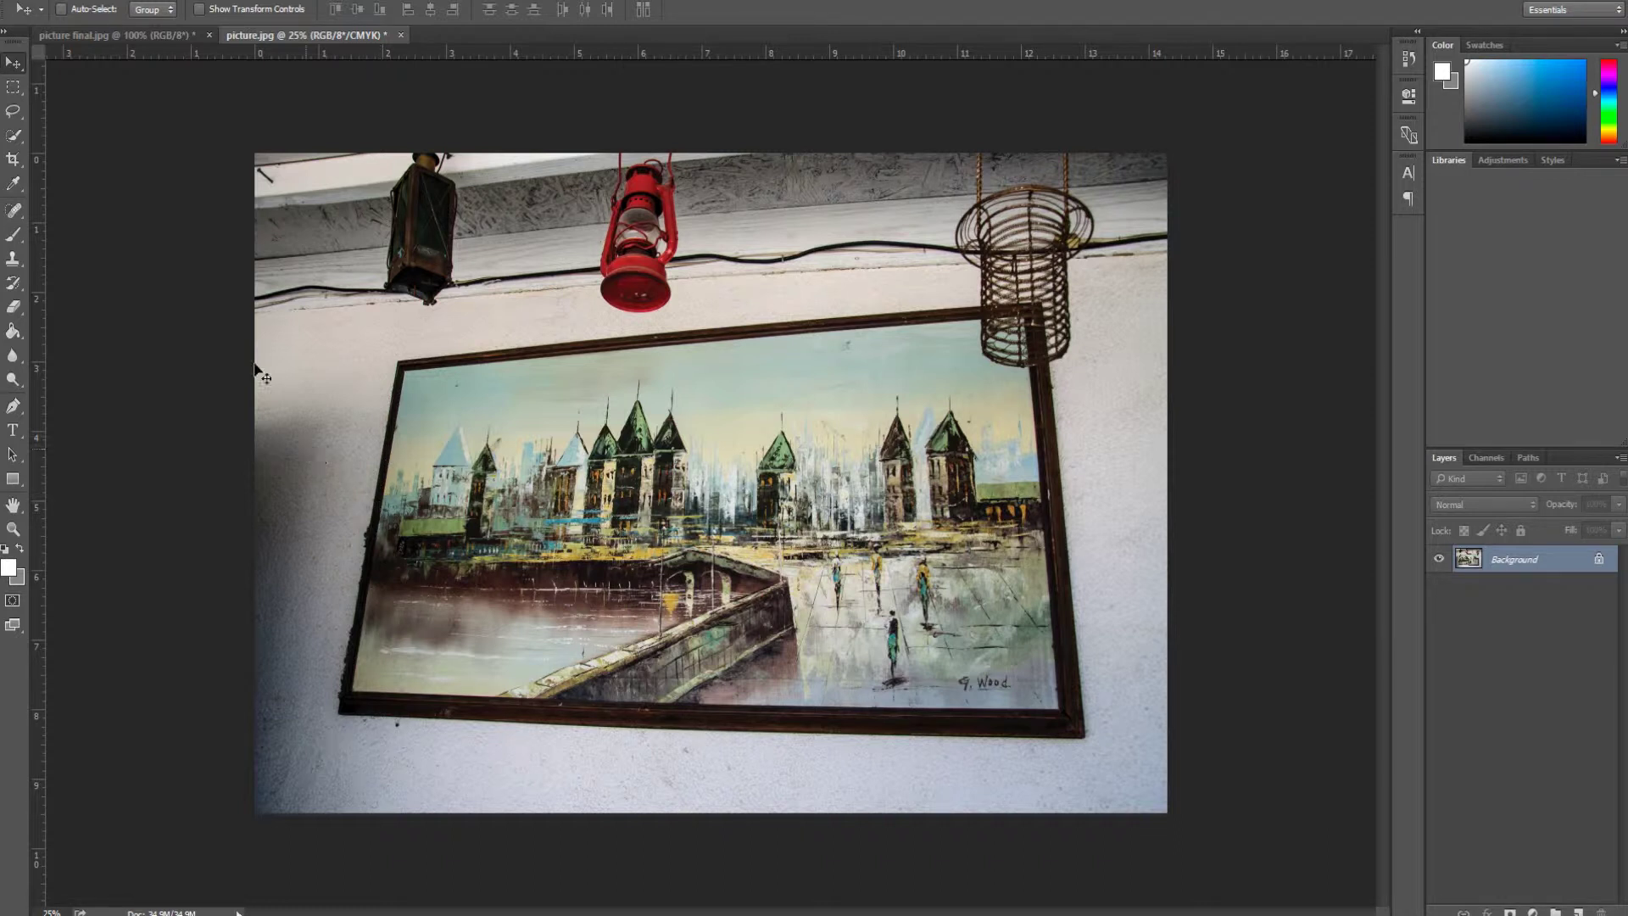
{"action": "left_click", "coordinate": [158, 34]}
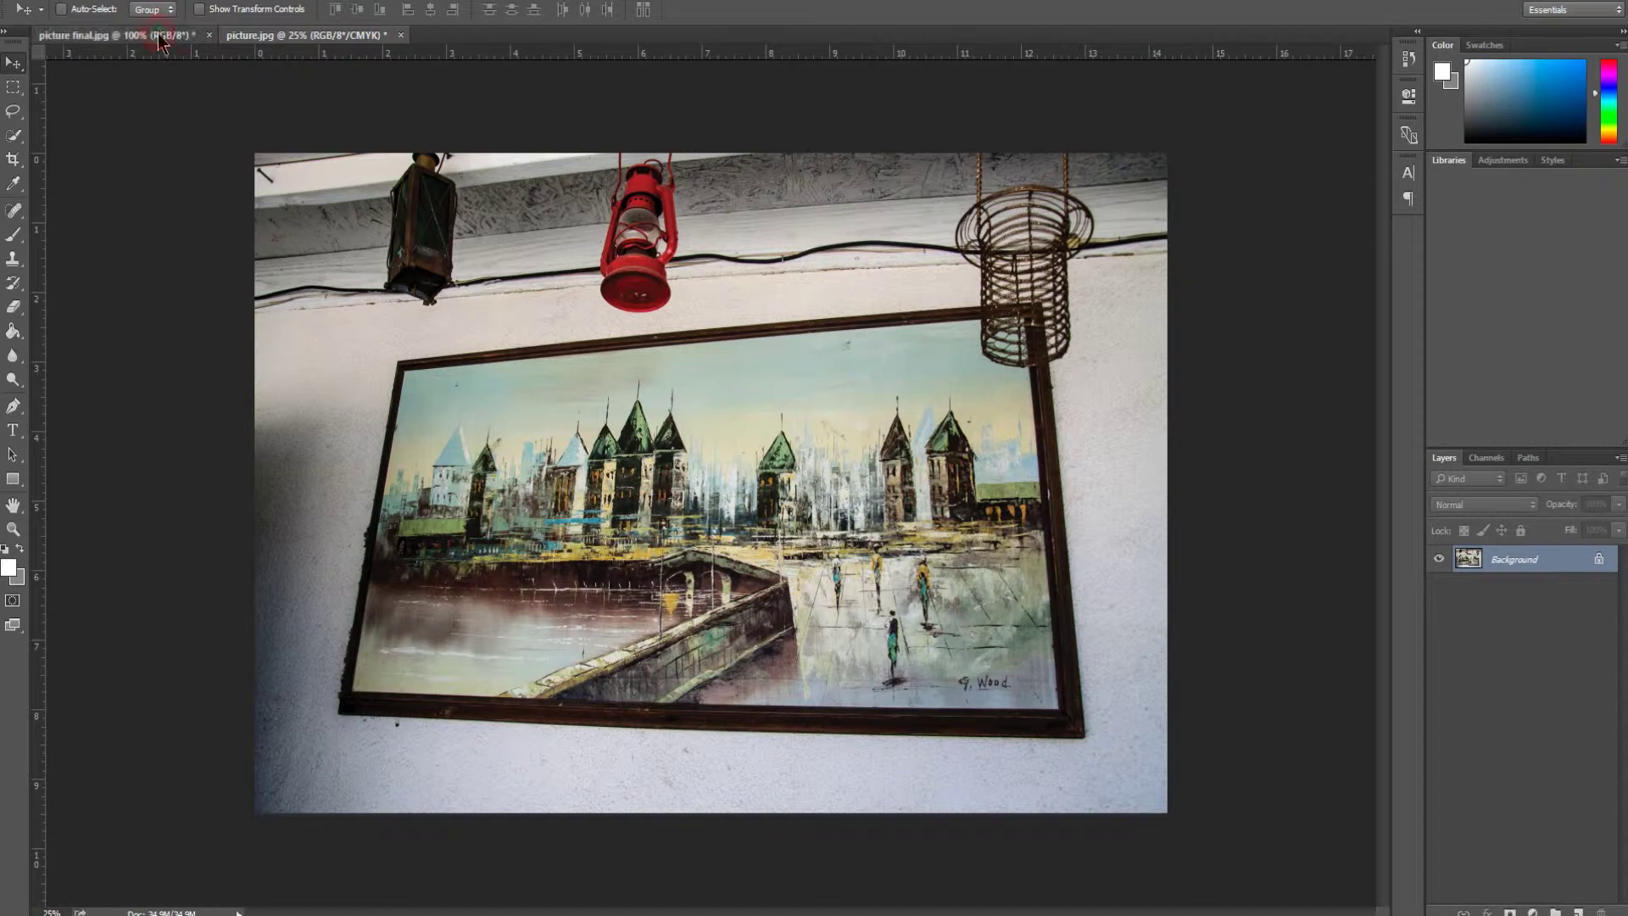
{"action": "left_click", "coordinate": [305, 39]}
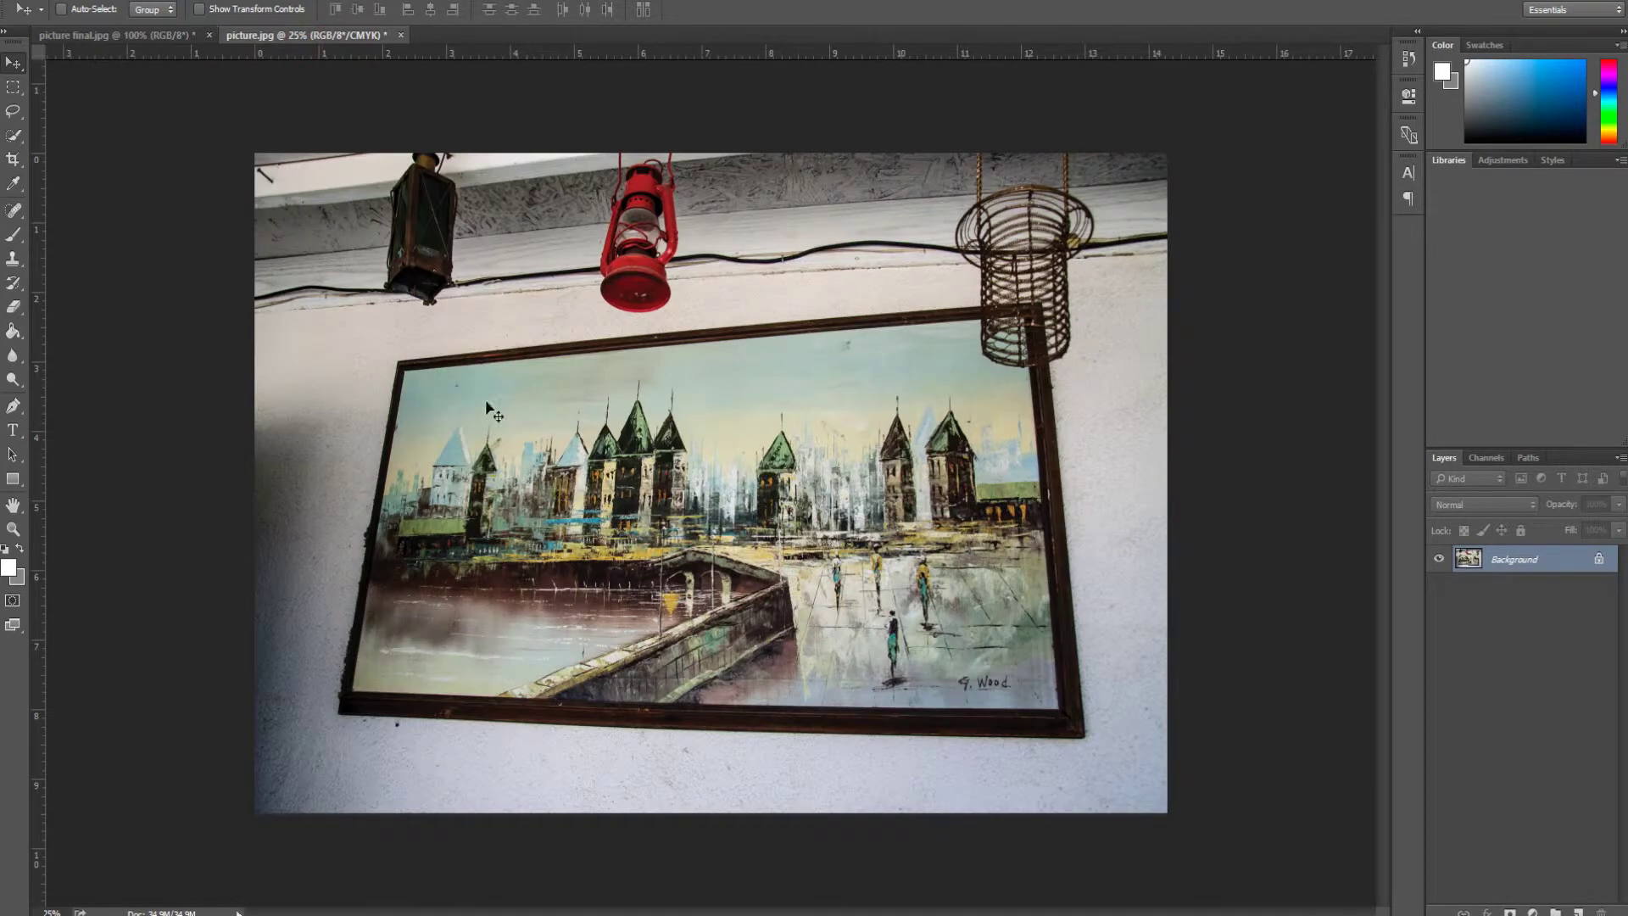
Crop the photo tightly around the framed painting, removing most of the wall and the hanging lanterns
{"action": "left_click", "coordinate": [13, 159]}
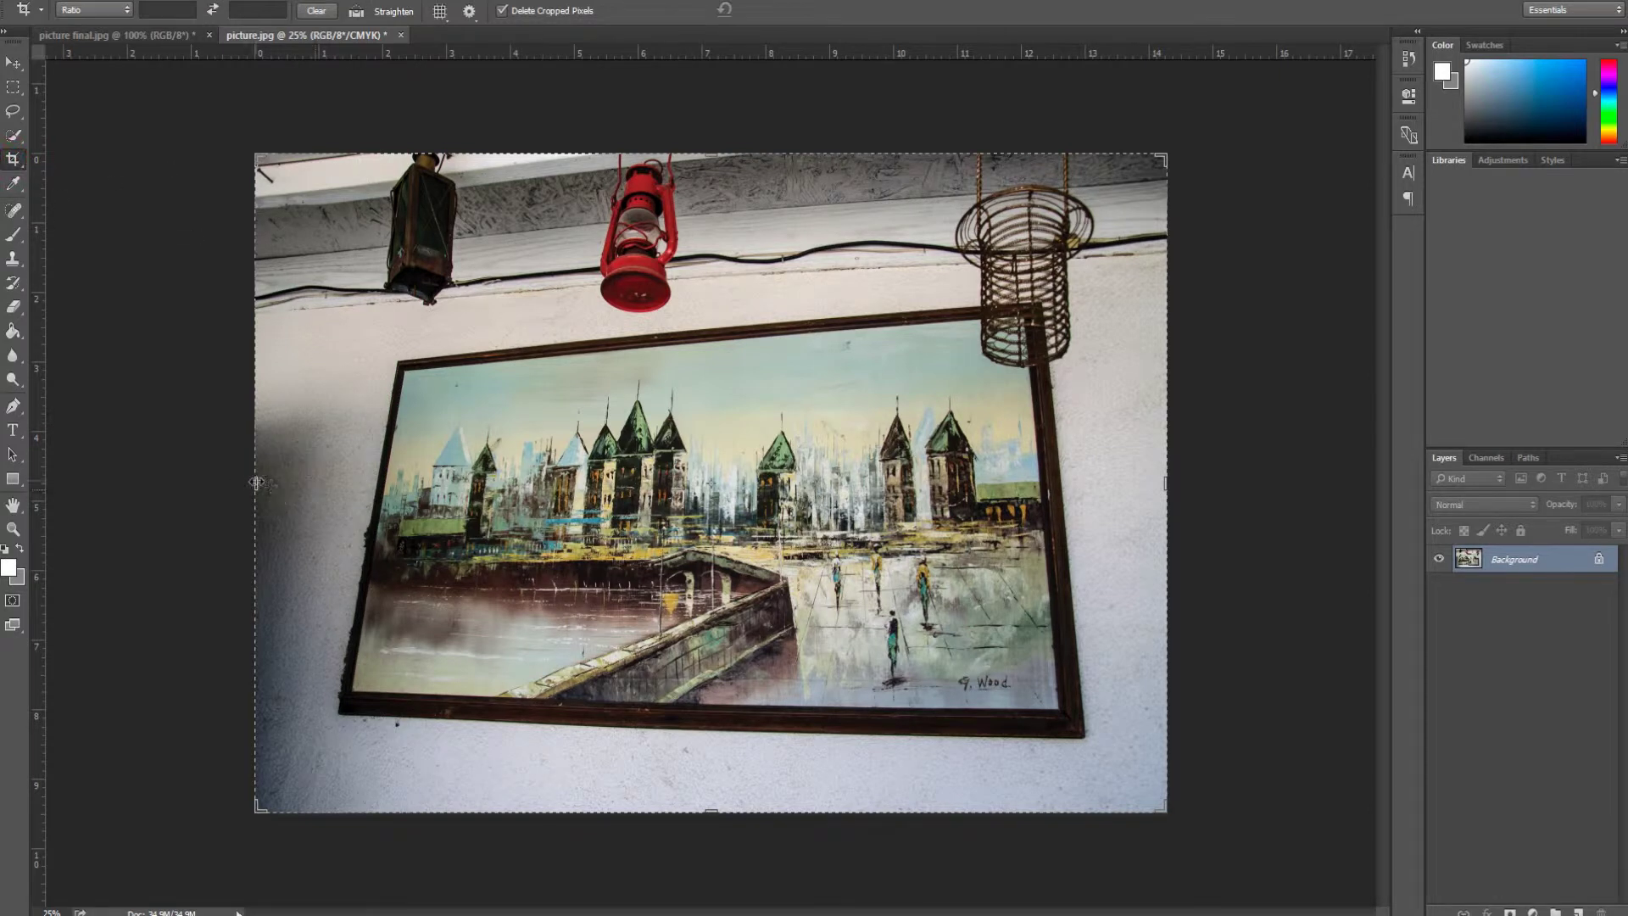
{"action": "left_click_drag", "start_coordinate": [256, 482], "coordinate": [307, 475]}
{"action": "left_click_drag", "start_coordinate": [717, 156], "coordinate": [720, 235]}
{"action": "left_click_drag", "start_coordinate": [1128, 485], "coordinate": [1087, 490]}
{"action": "left_click_drag", "start_coordinate": [704, 738], "coordinate": [719, 701]}
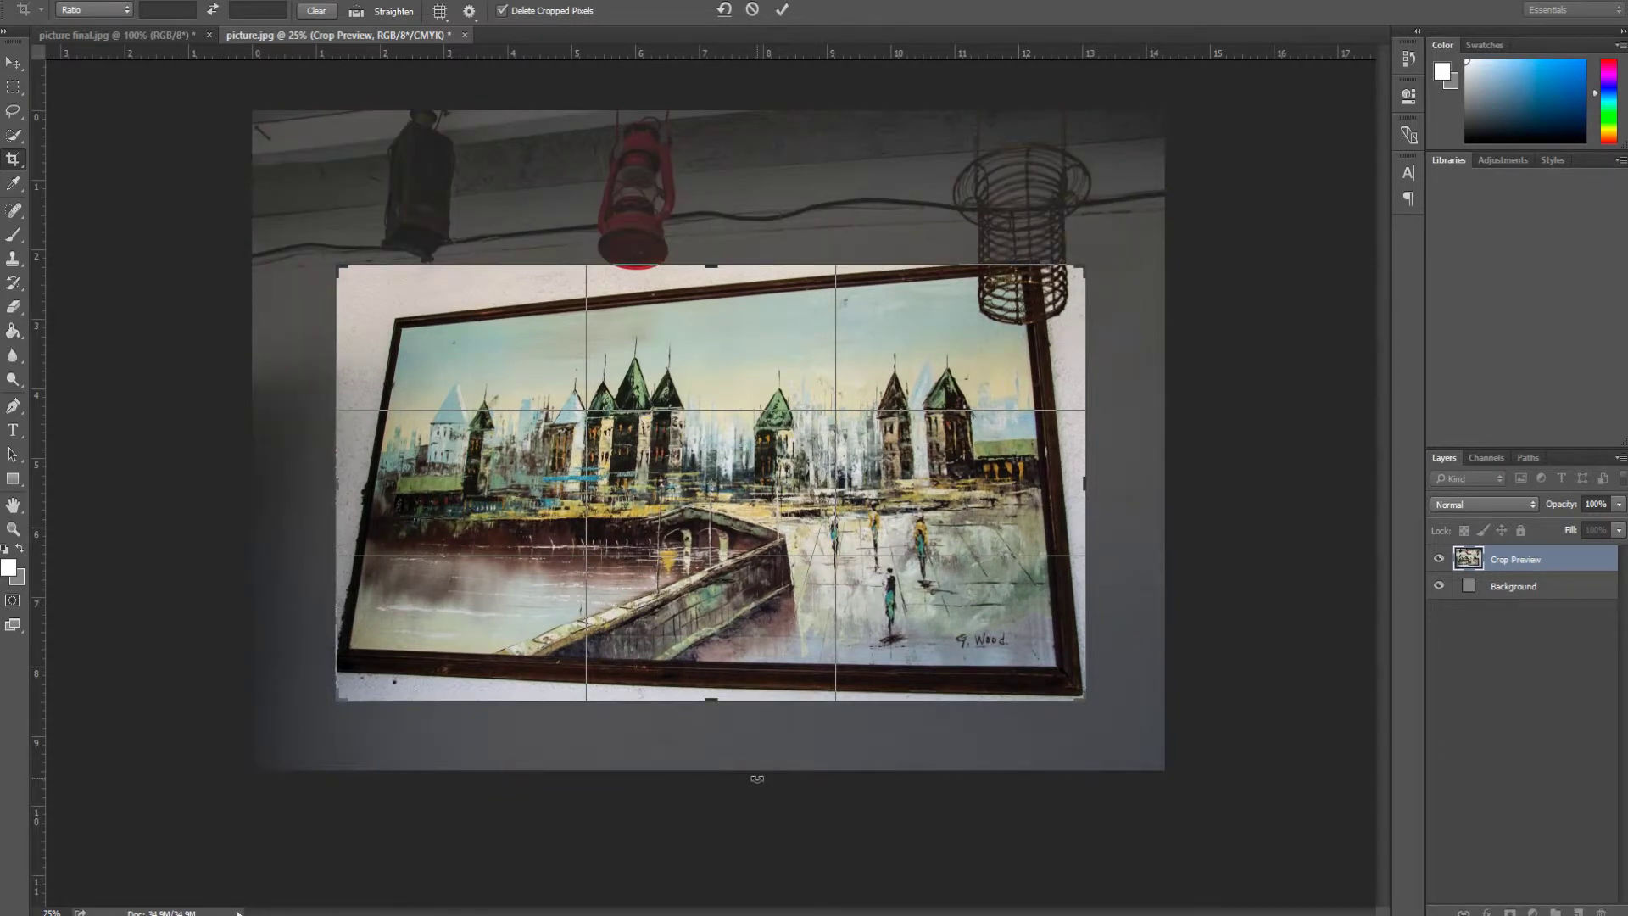
{"action": "key", "text": "Return"}
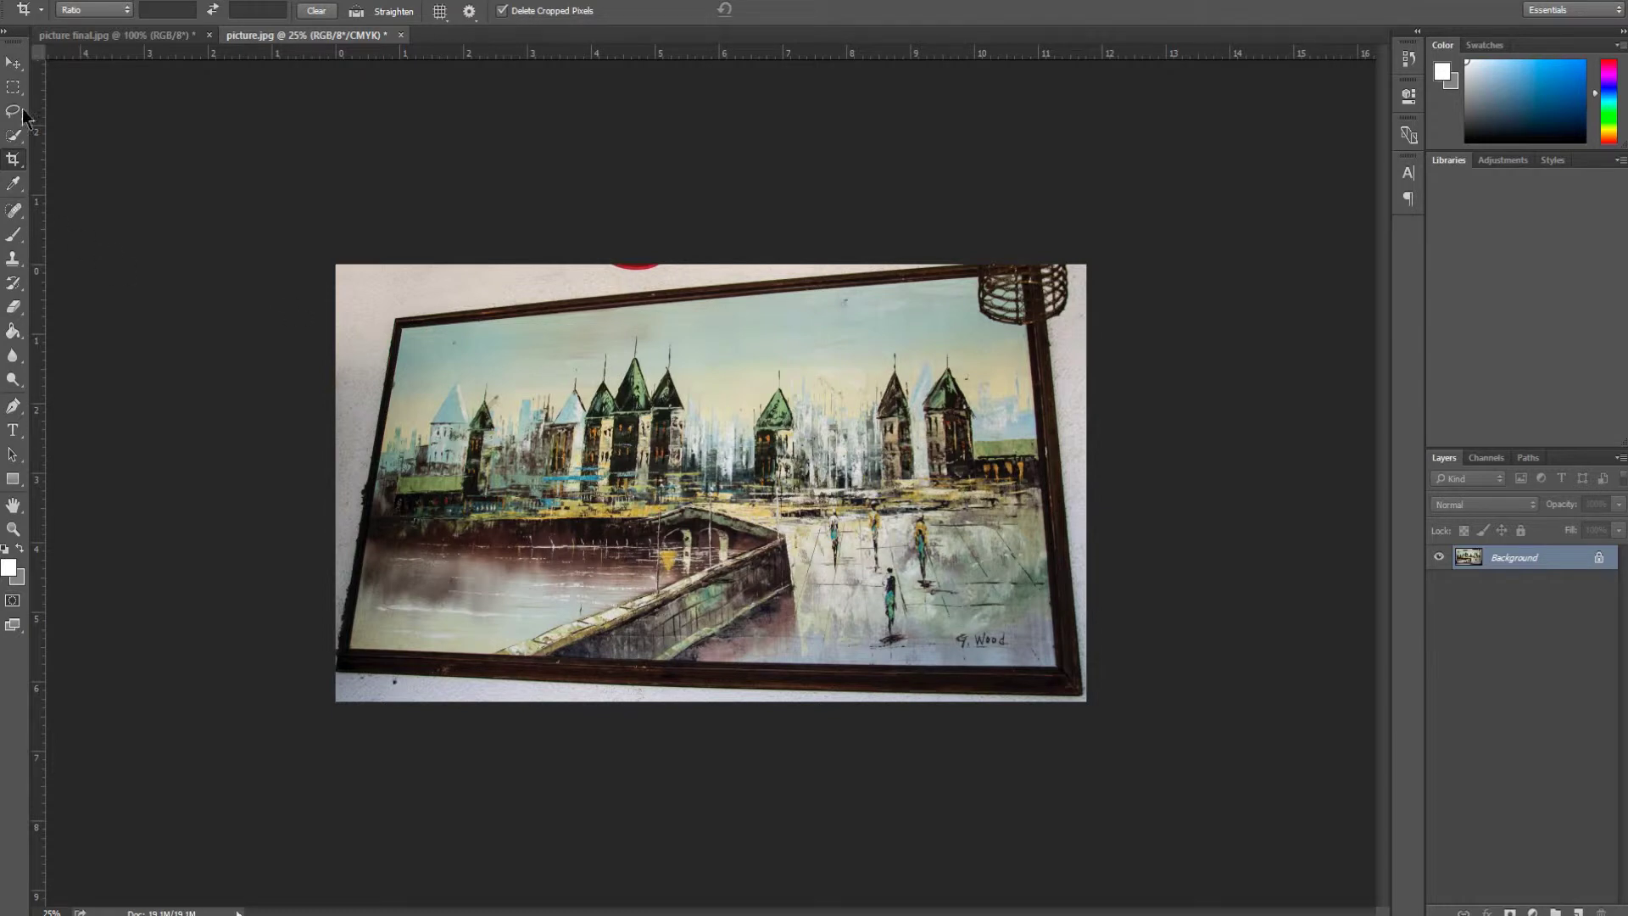
Select the whole image and distort its two left corners outward to straighten the painting's left side and push the frame off the canvas
{"action": "left_click", "coordinate": [13, 62]}
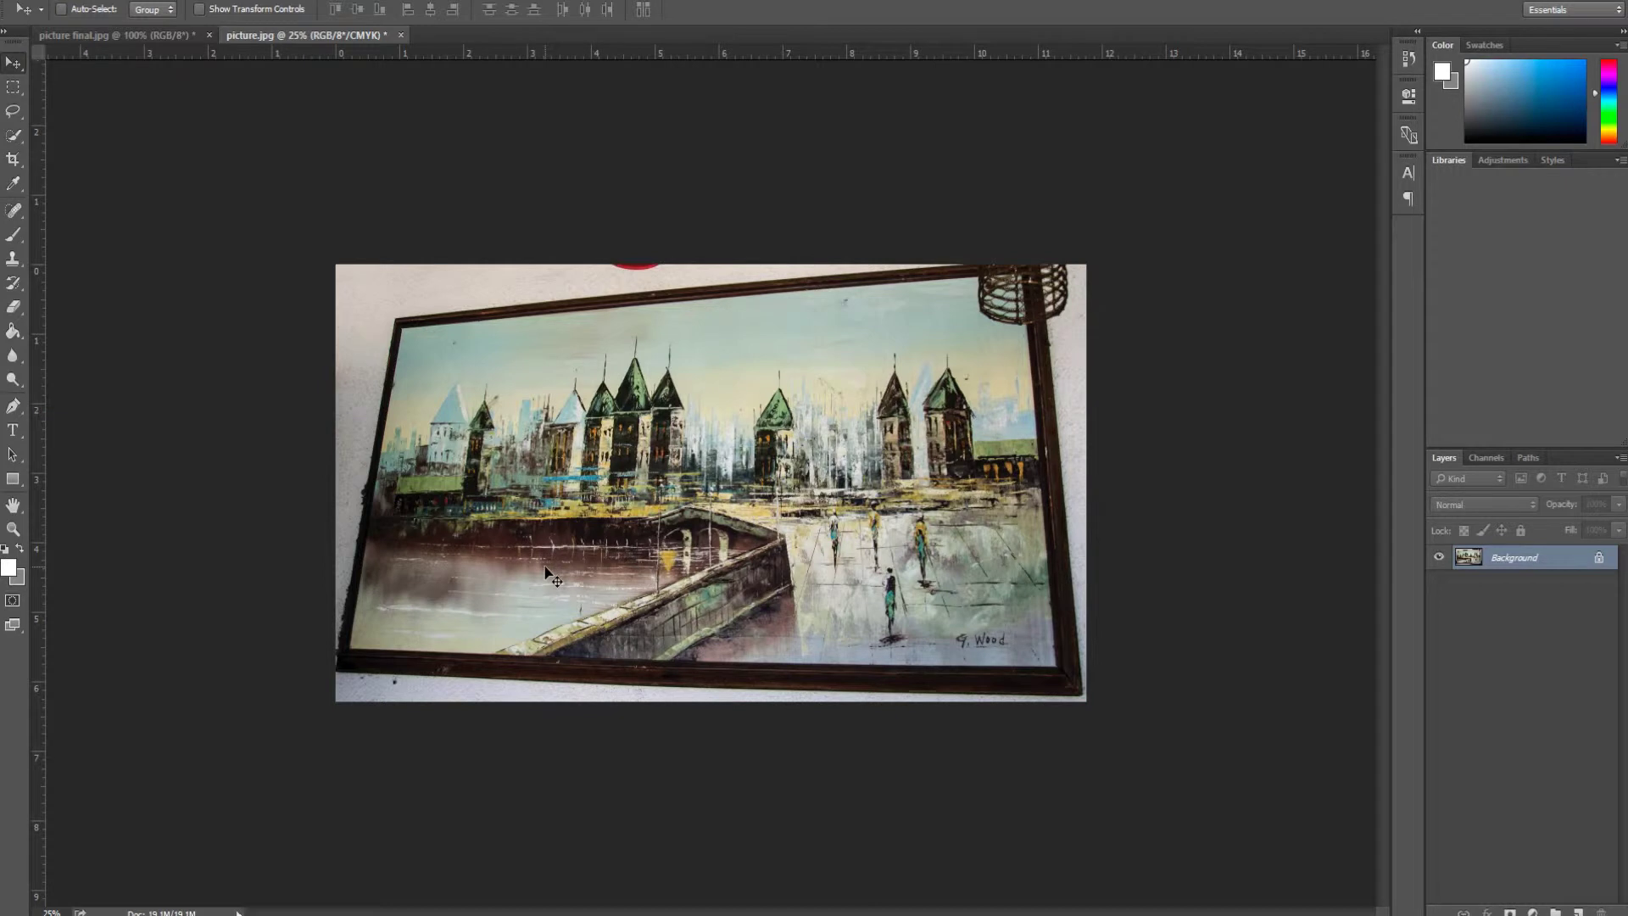
{"action": "key", "text": "ctrl+a"}
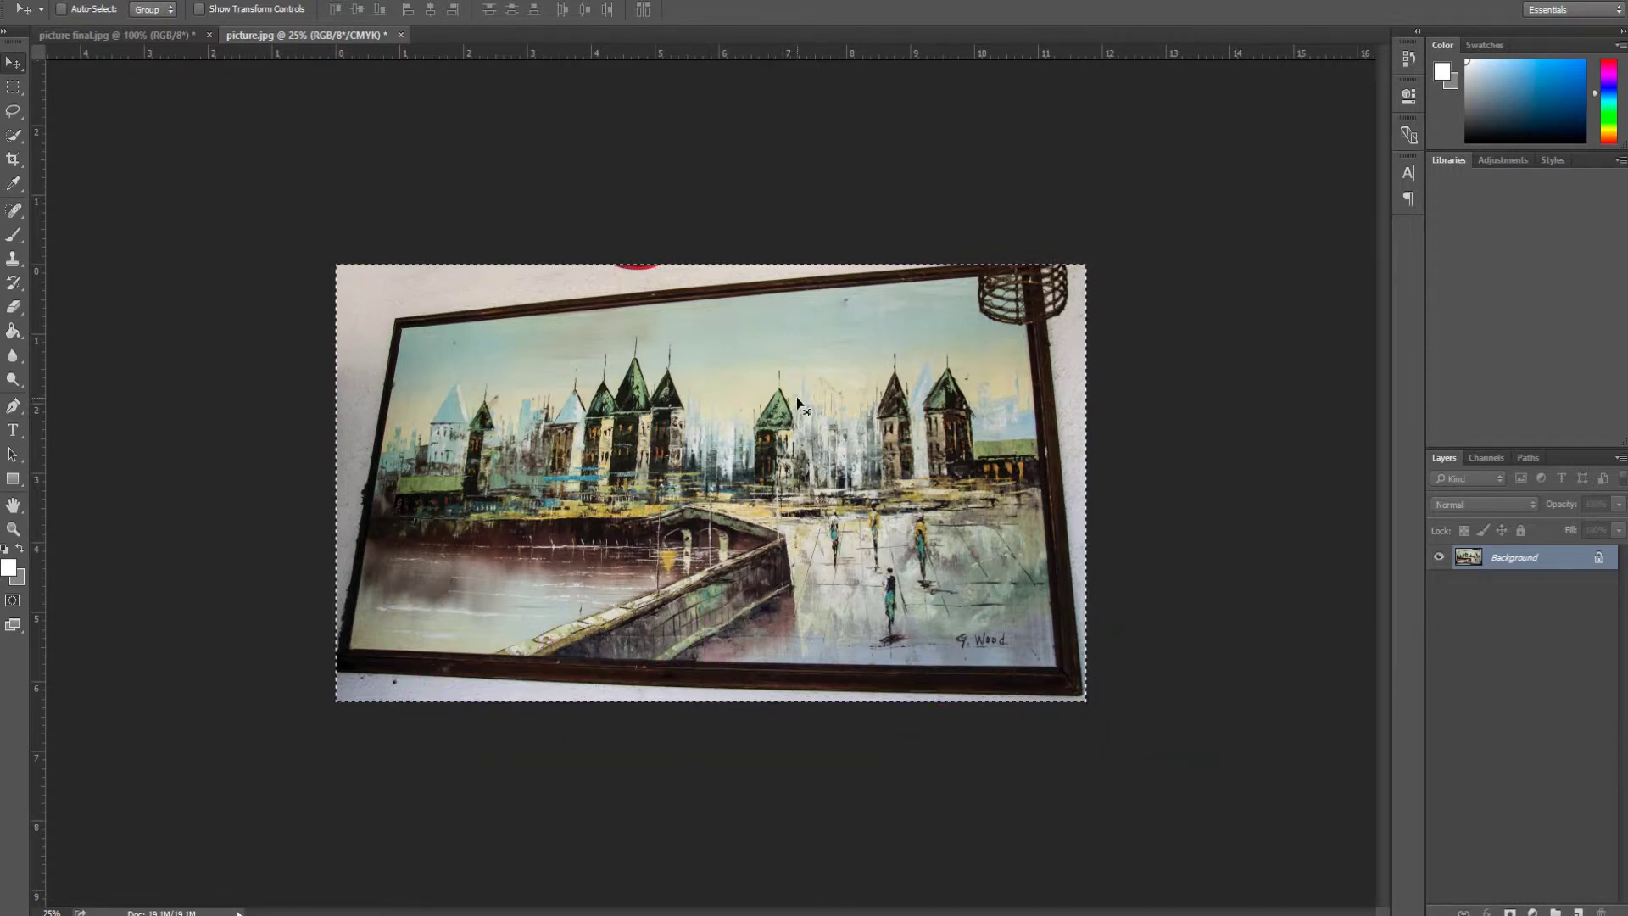
{"action": "key", "text": "ctrl"}
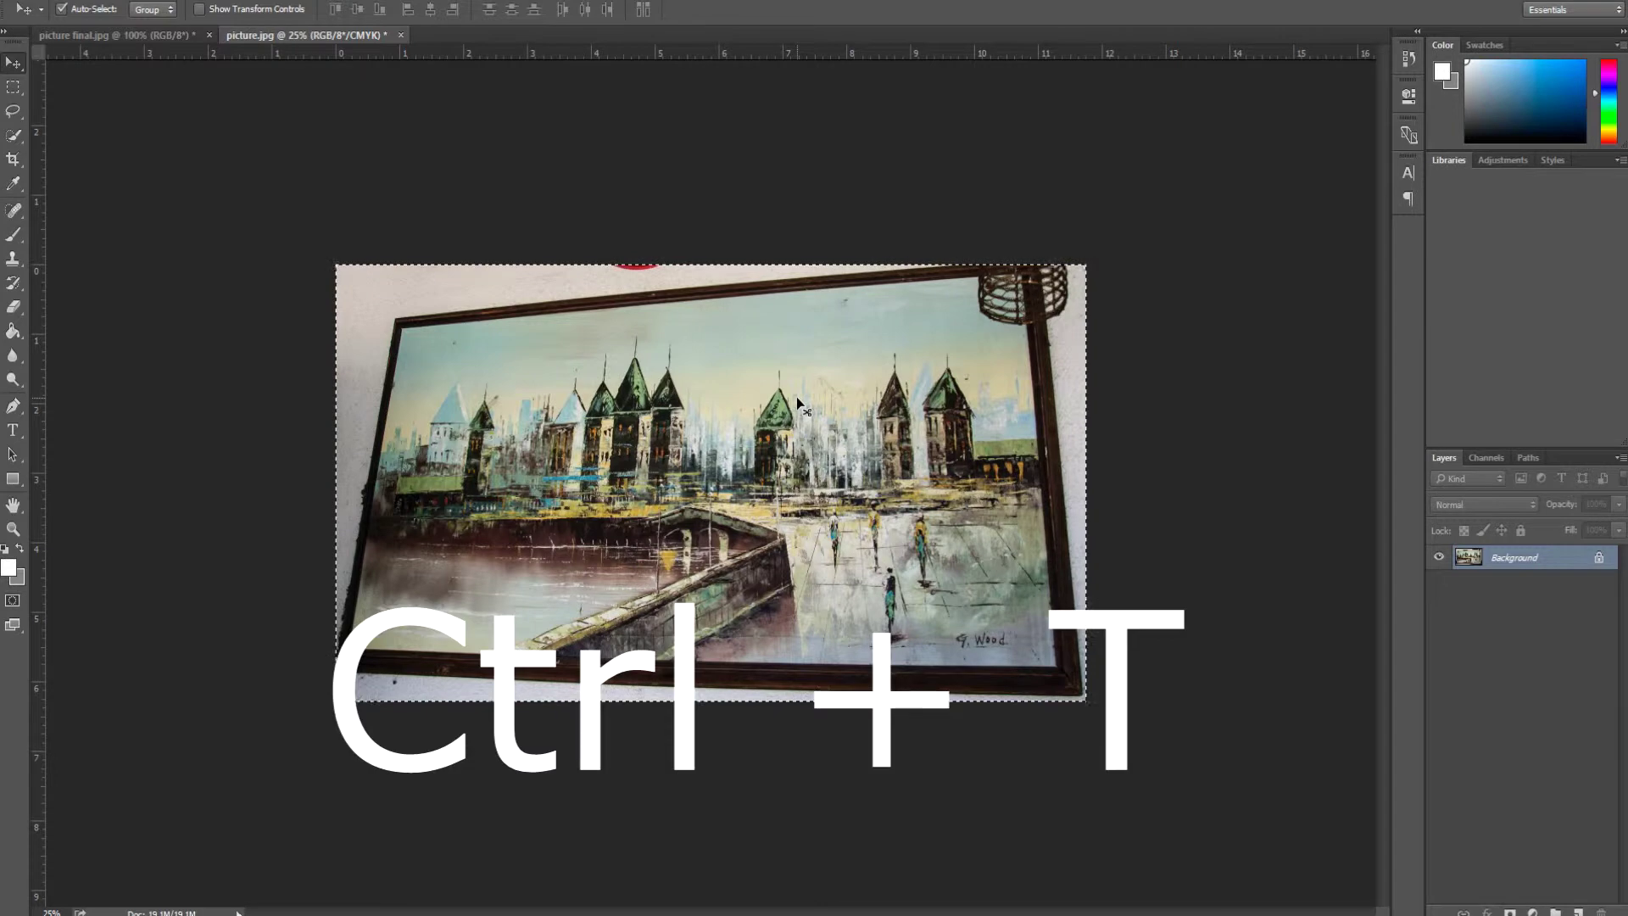
{"action": "key", "text": "ctrl+t"}
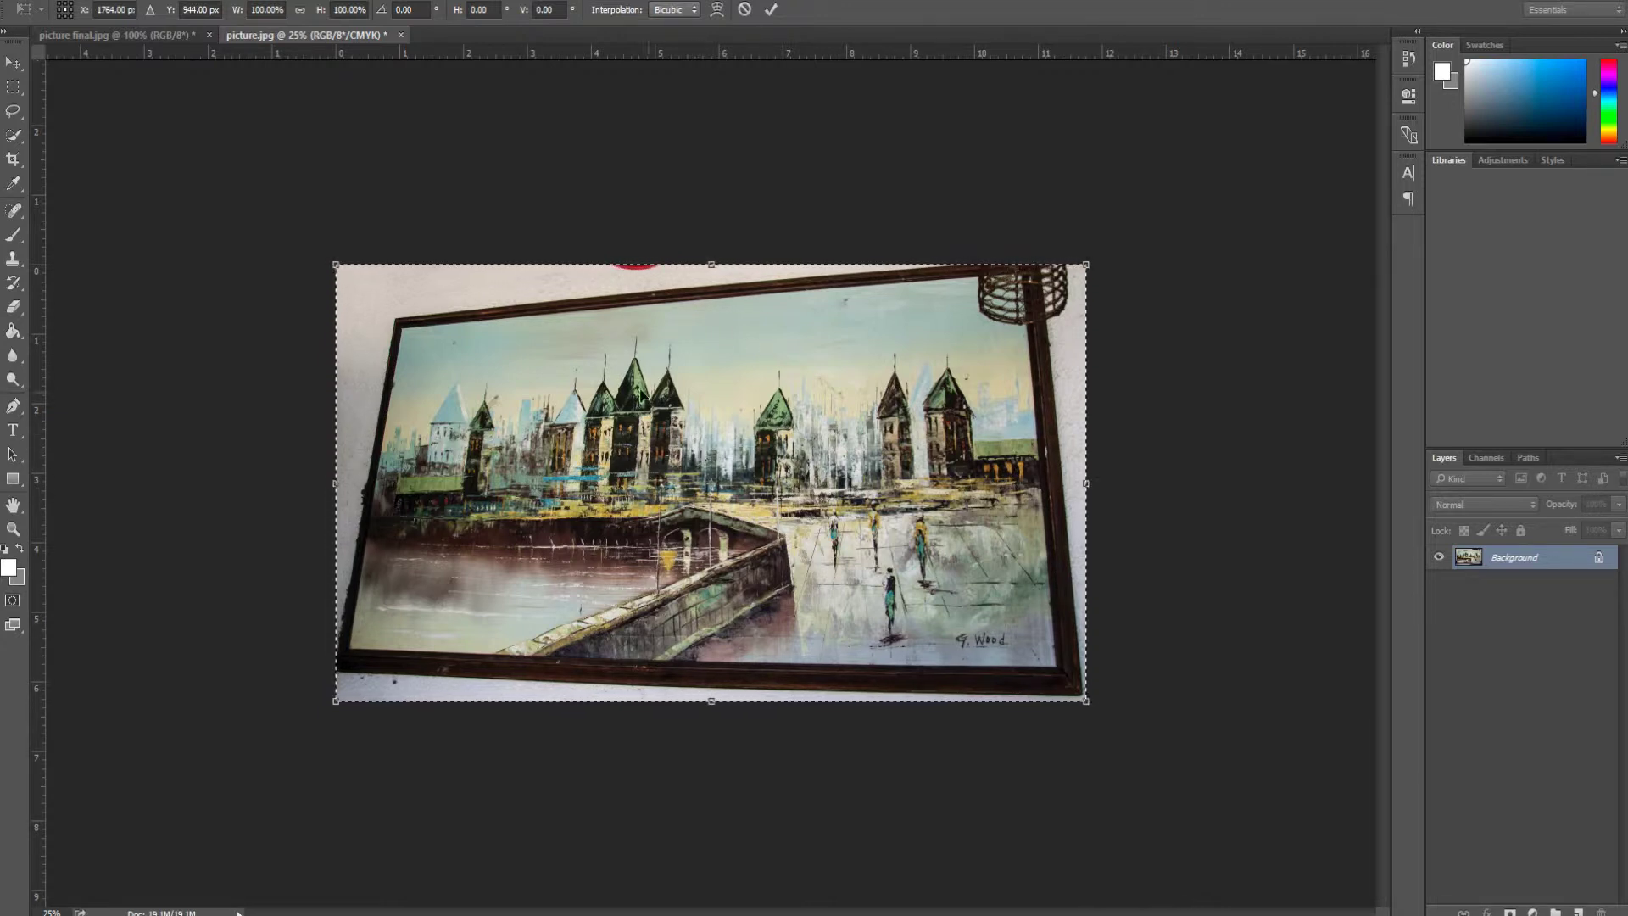
{"action": "right_click", "coordinate": [633, 347]}
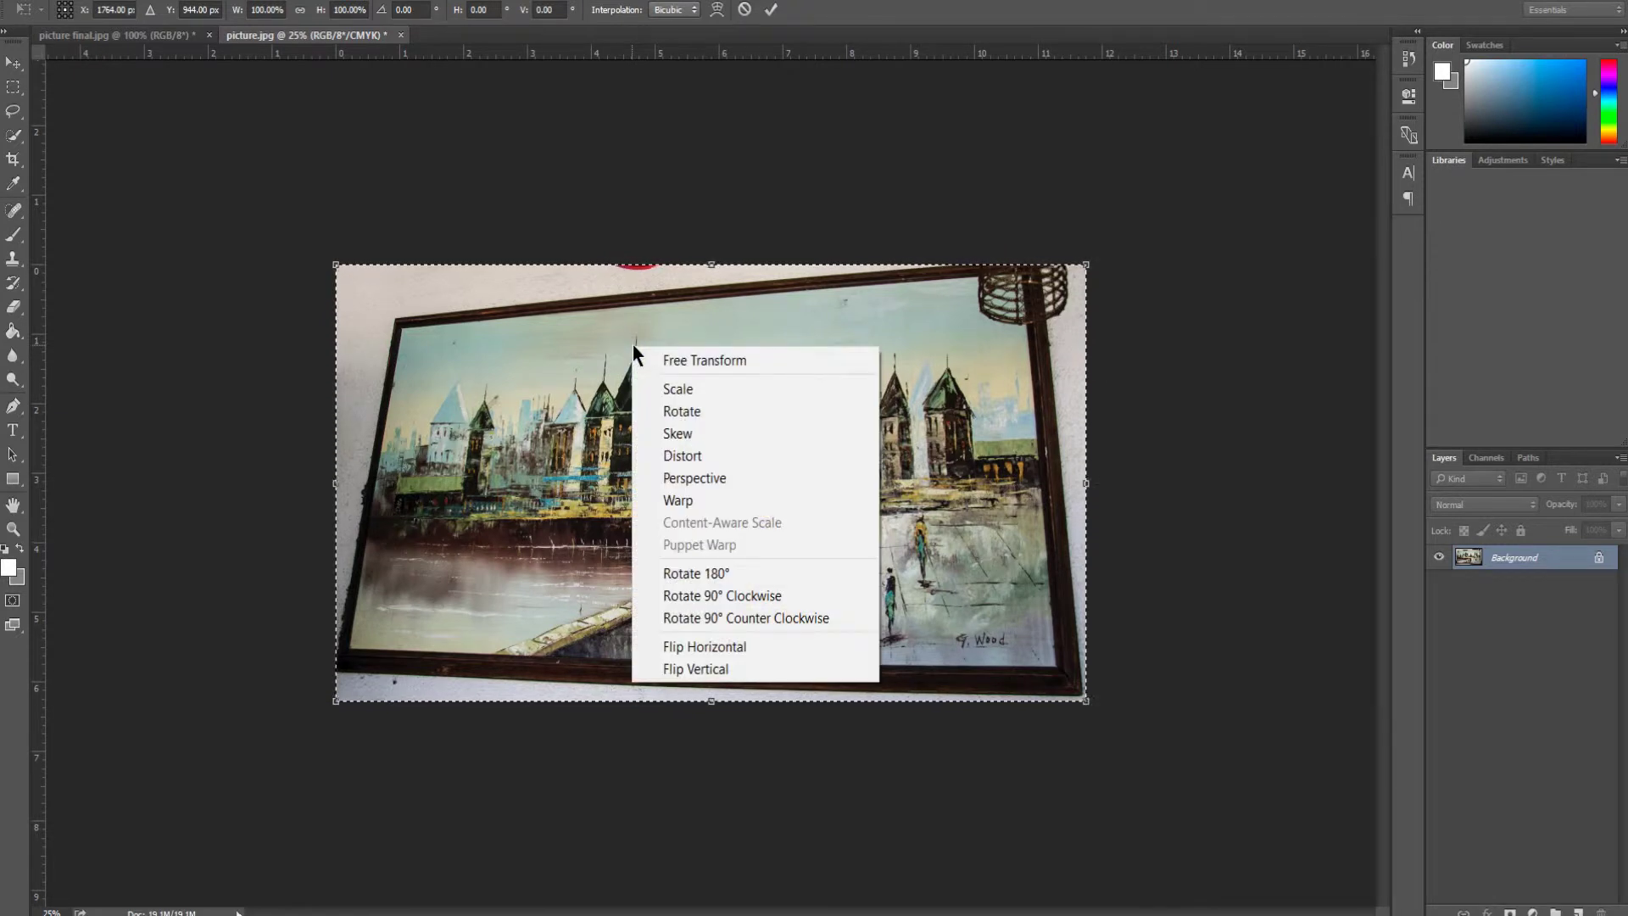
{"action": "left_click", "coordinate": [735, 458]}
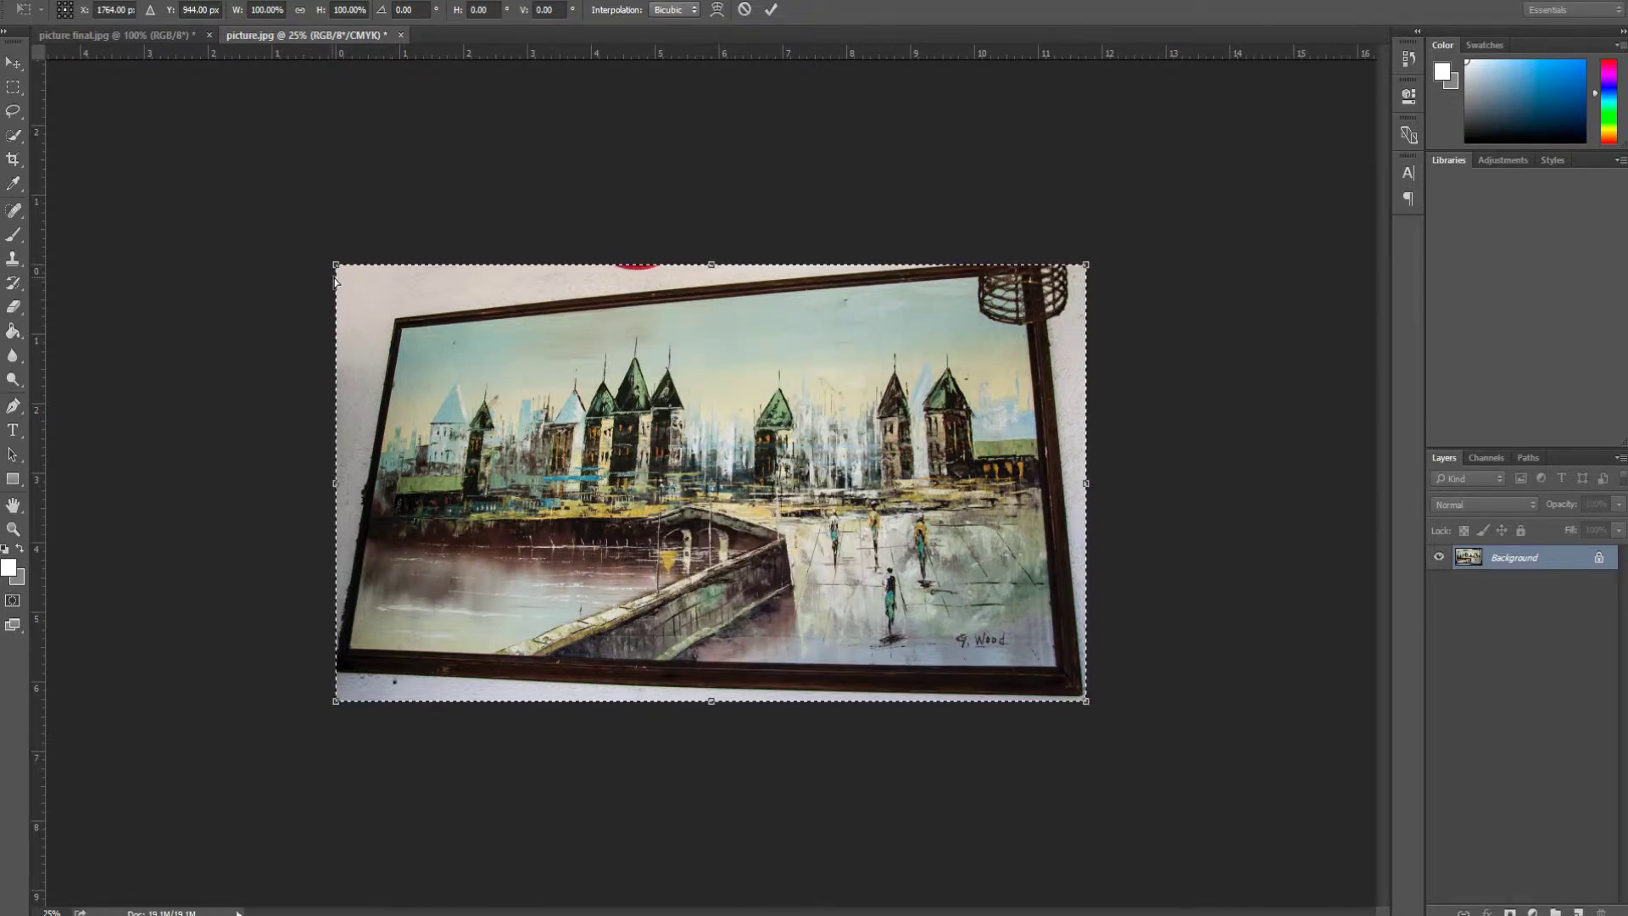
{"action": "left_click_drag", "start_coordinate": [338, 268], "coordinate": [232, 174]}
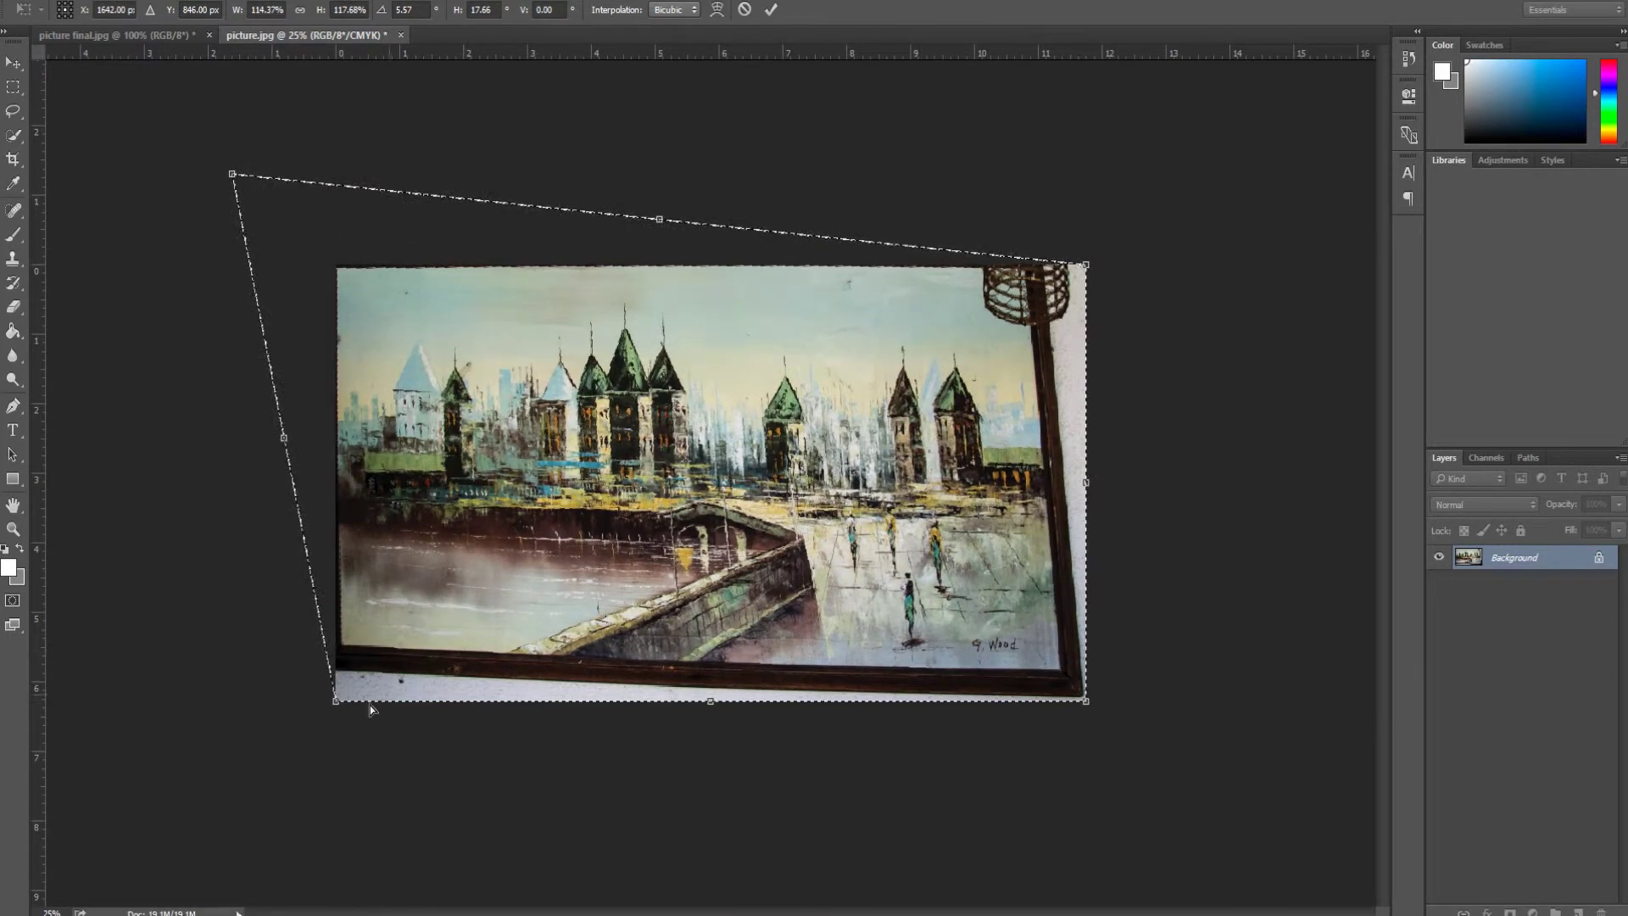
{"action": "left_click_drag", "start_coordinate": [339, 704], "coordinate": [325, 770]}
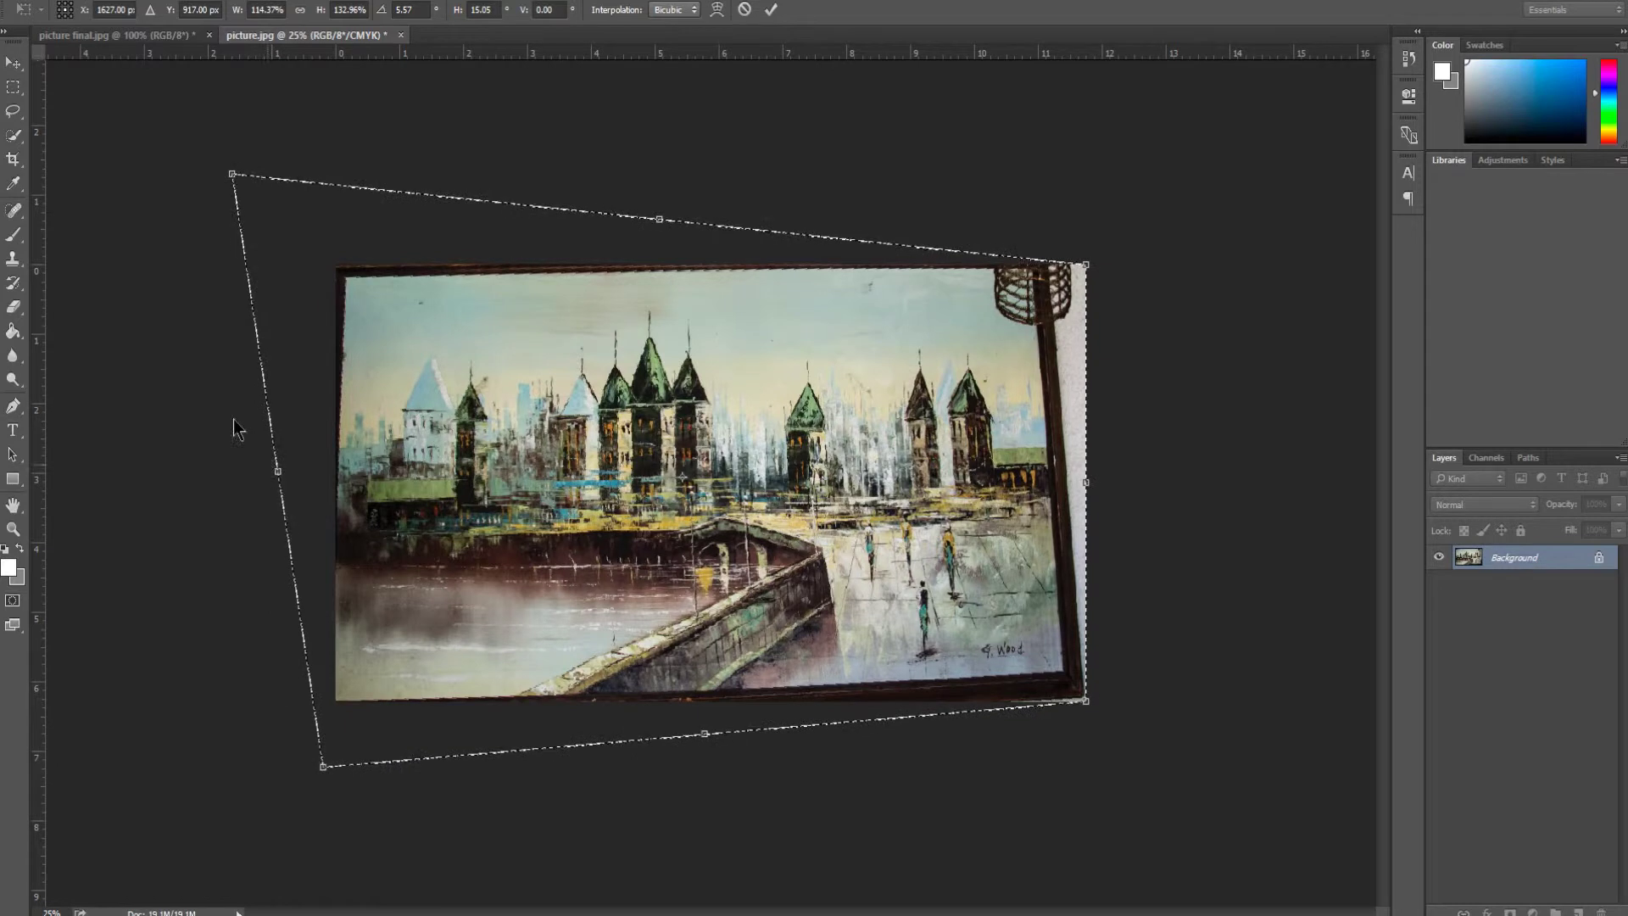
{"action": "left_click_drag", "start_coordinate": [235, 181], "coordinate": [223, 163]}
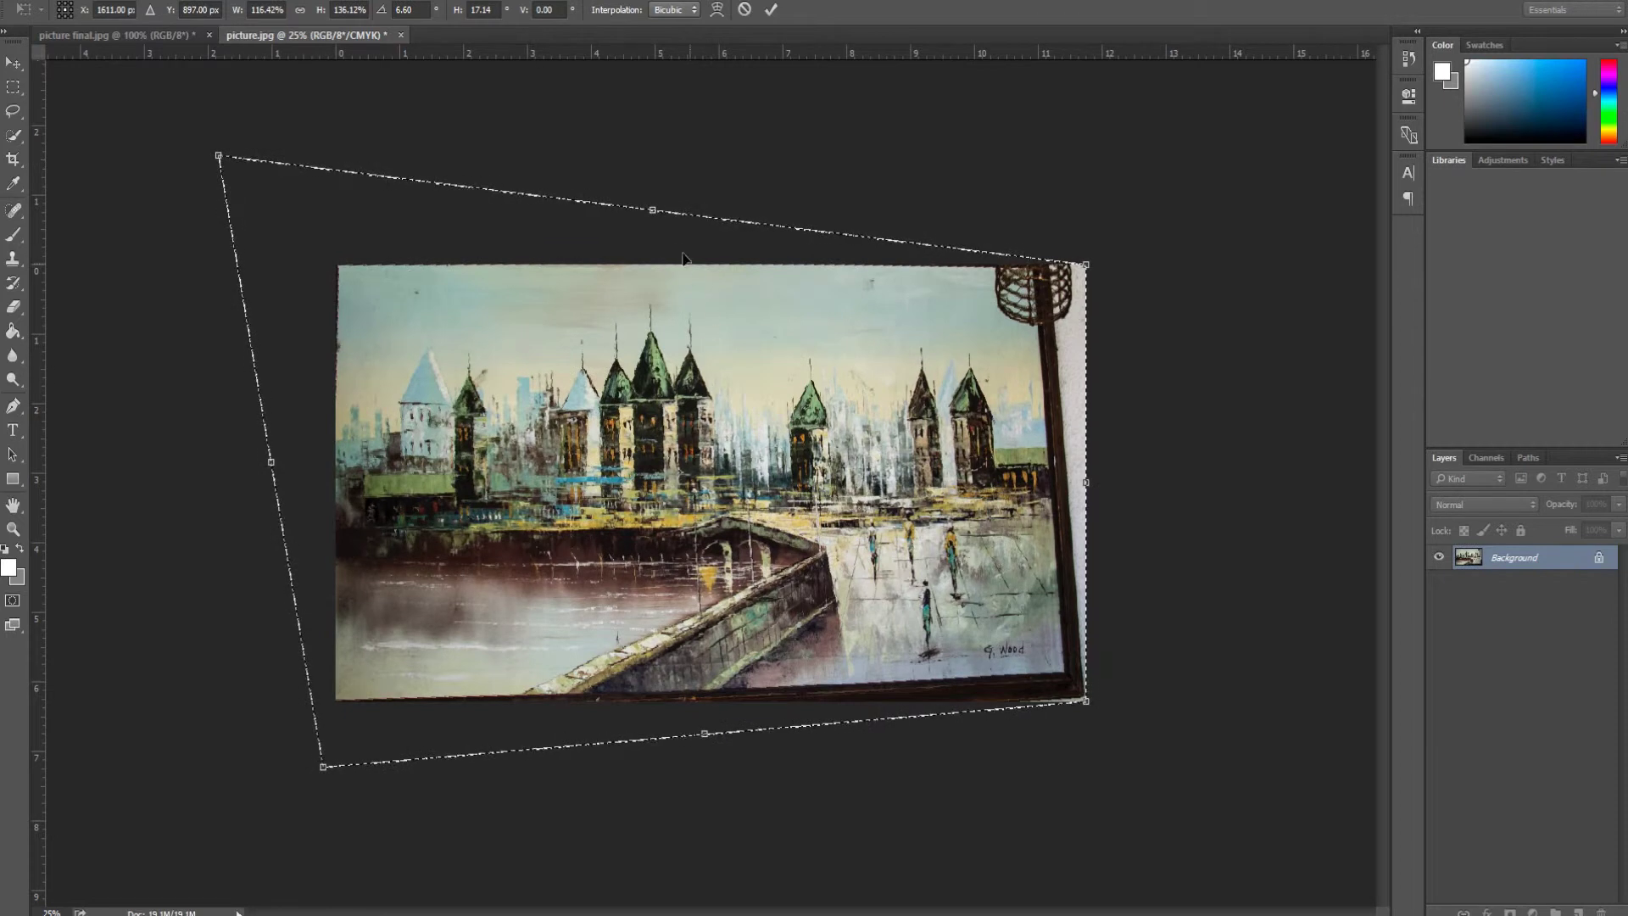
Distort the two right corners outward to square the painting with the canvas, apply the transformation and deselect
{"action": "left_click_drag", "start_coordinate": [1085, 265], "coordinate": [1146, 270]}
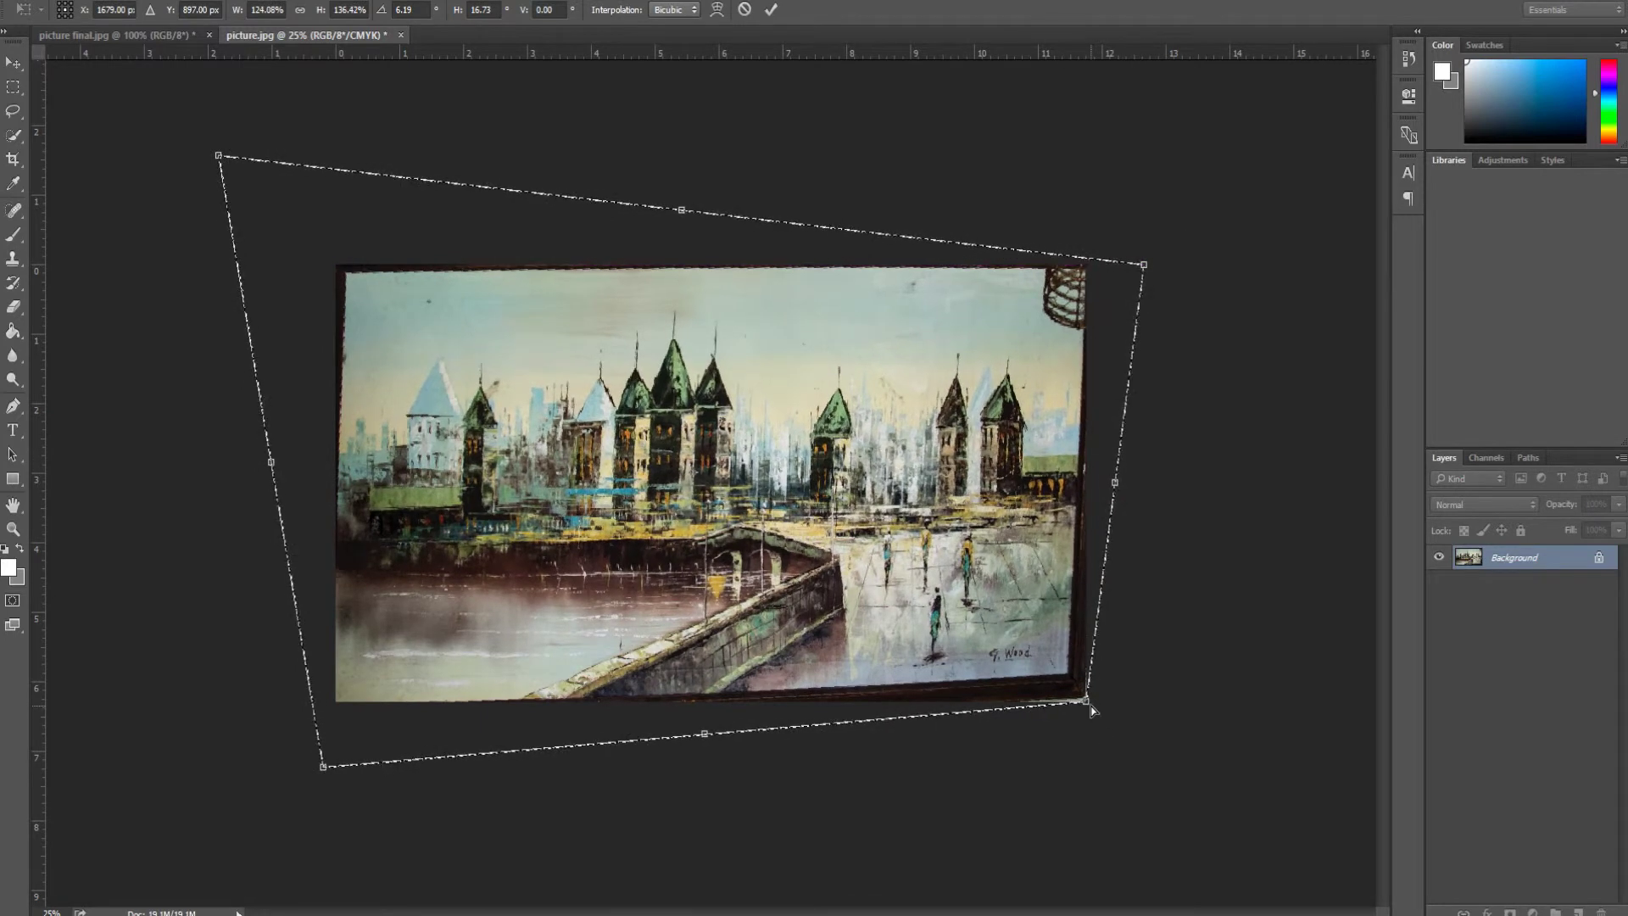
{"action": "left_click_drag", "start_coordinate": [1091, 708], "coordinate": [1111, 739]}
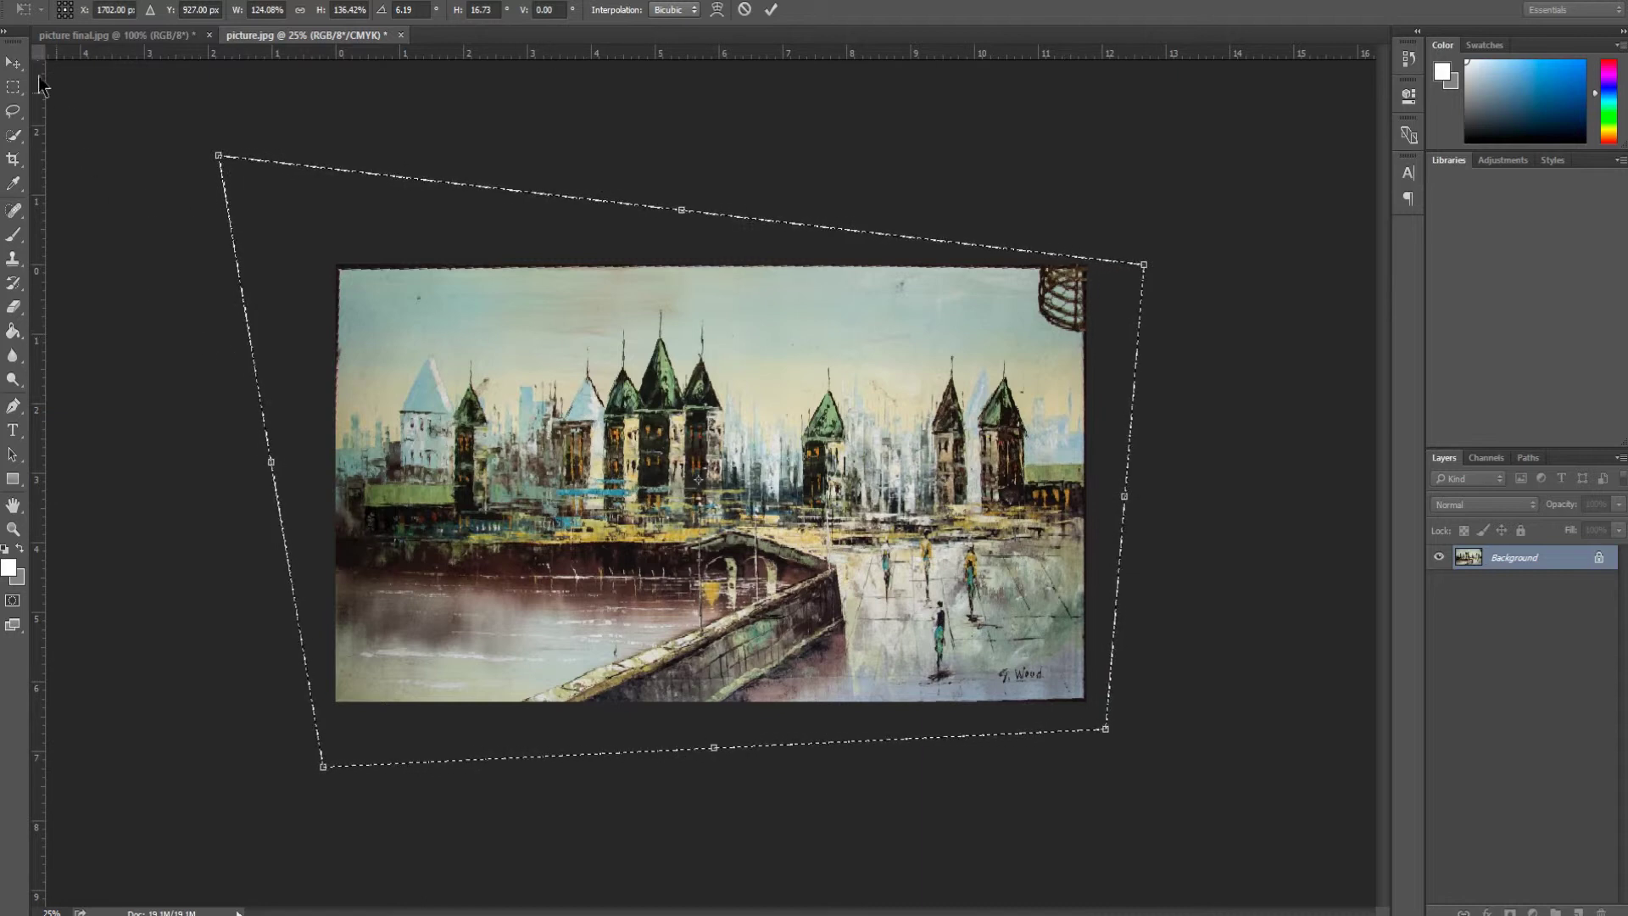
{"action": "left_click", "coordinate": [12, 63]}
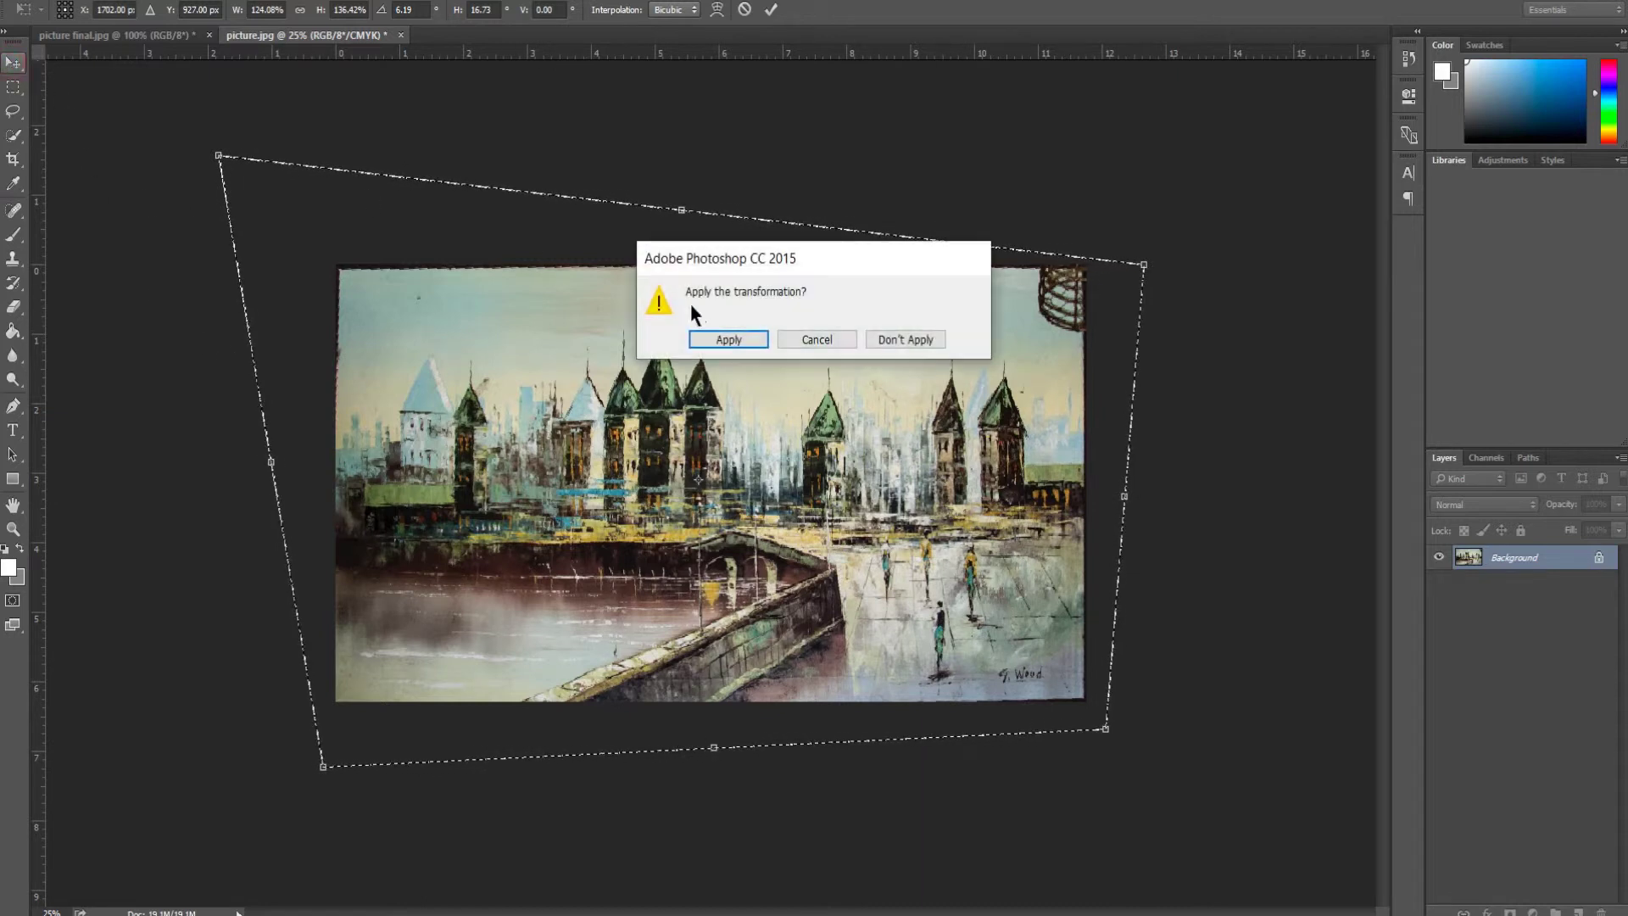
{"action": "left_click", "coordinate": [719, 340]}
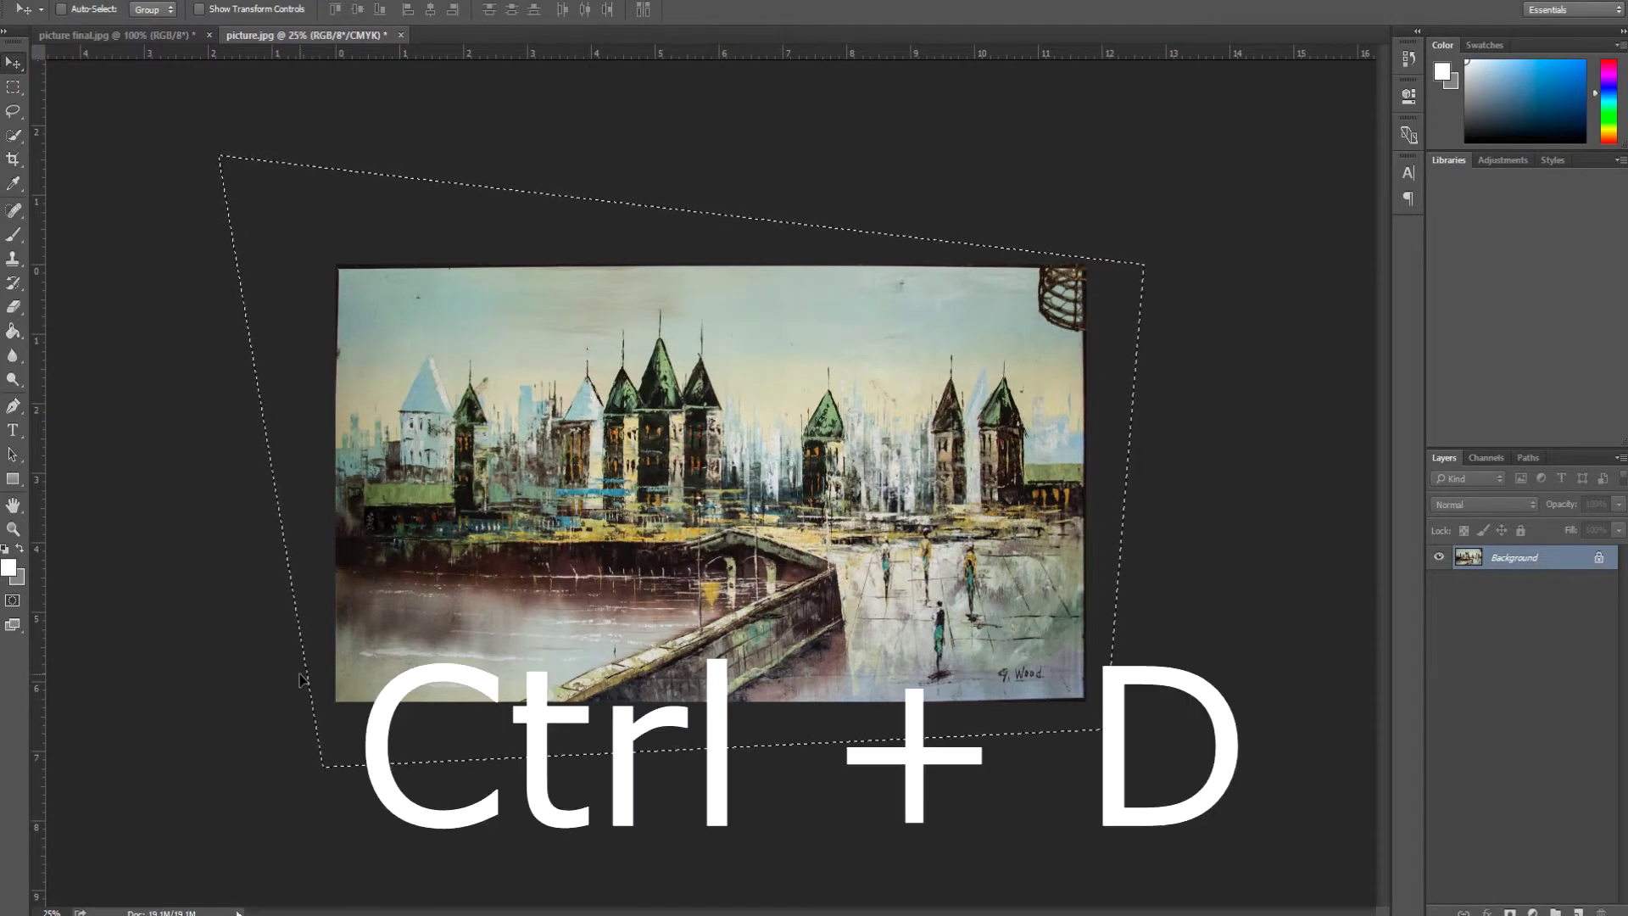
{"action": "key", "text": "ctrl+d"}
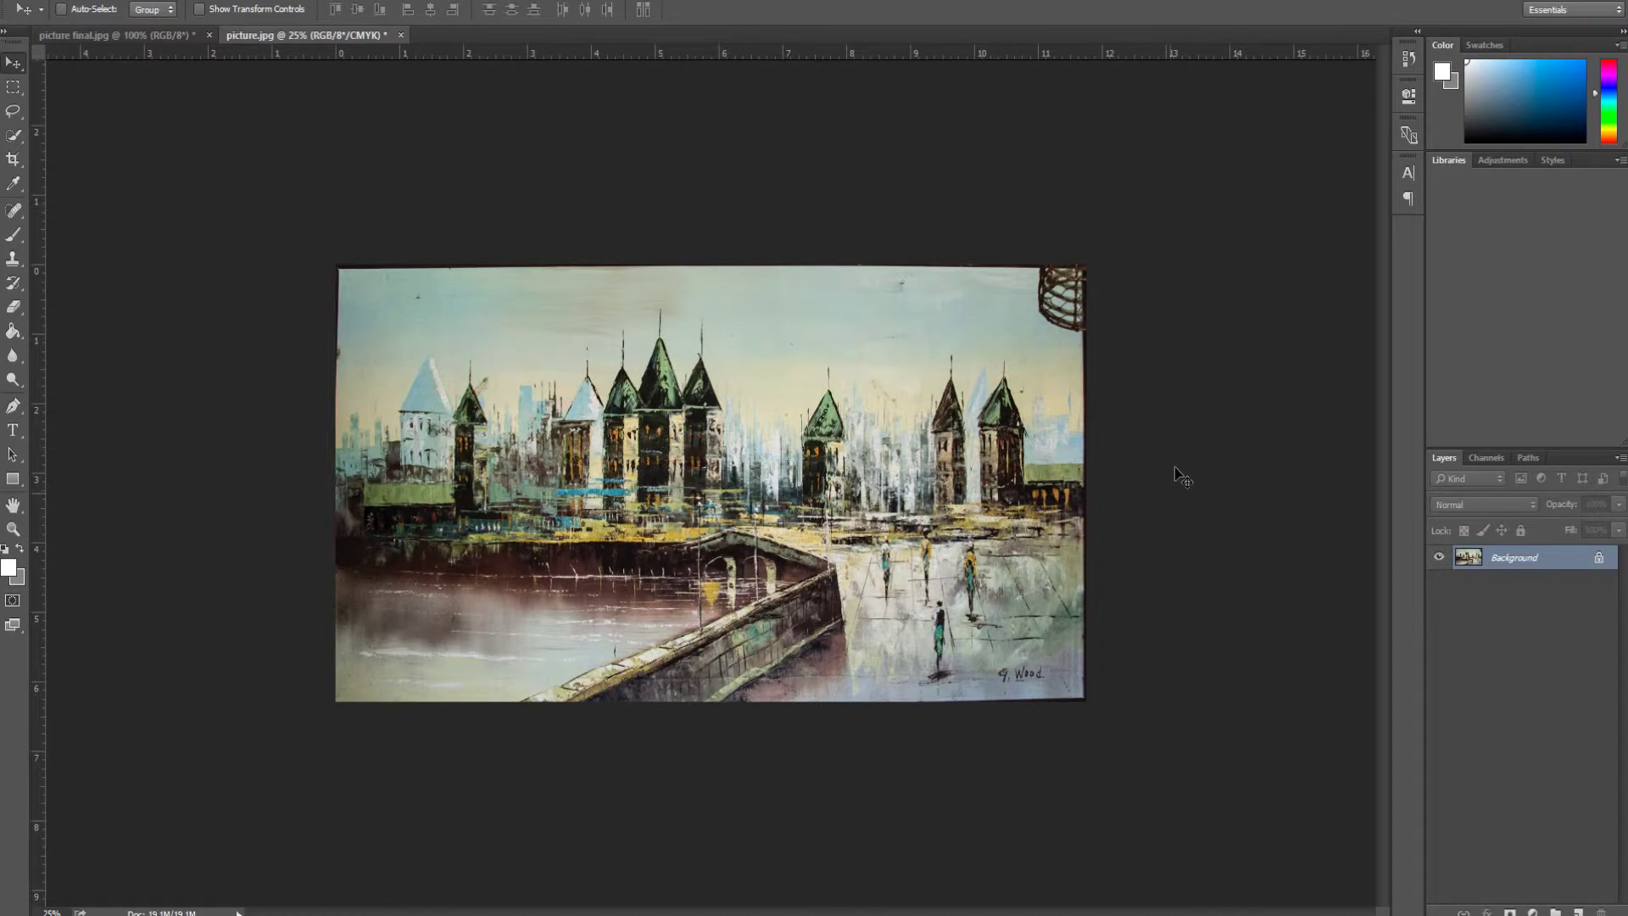
Activate the Clone Stamp tool for retouching the wire basket in the painting's upper-right corner
{"action": "left_click", "coordinate": [1034, 286]}
{"action": "left_click_drag", "start_coordinate": [1034, 284], "coordinate": [1094, 303]}
{"action": "key", "text": "Return"}
{"action": "key", "text": "ctrl+plus"}
{"action": "key", "text": "ctrl+plus"}
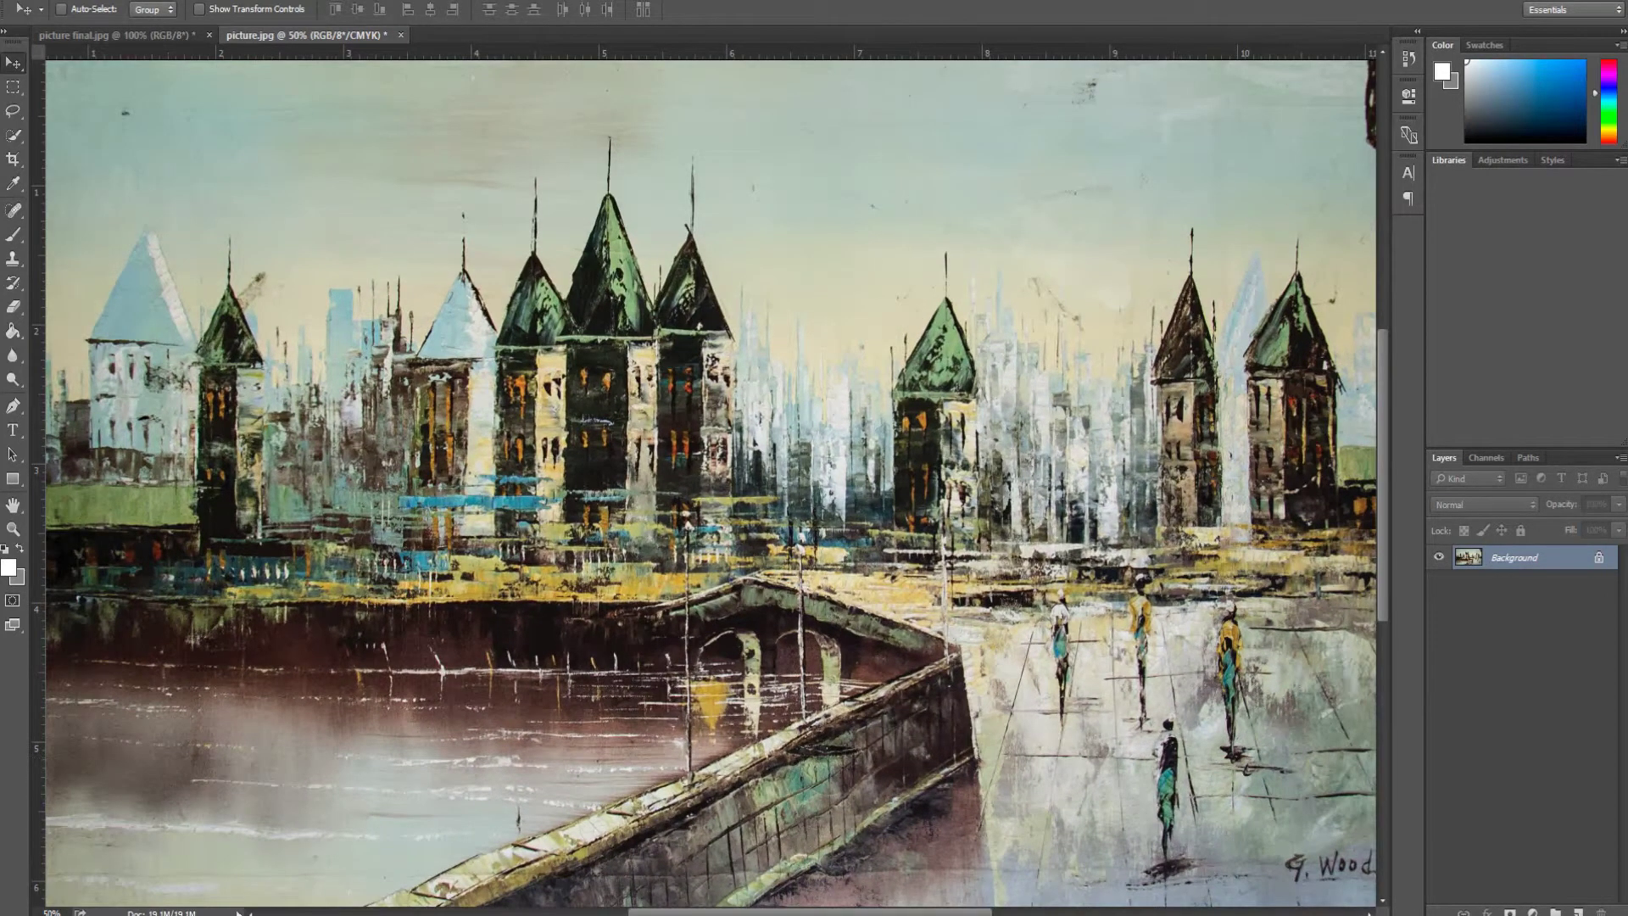
{"action": "left_click_drag", "start_coordinate": [921, 913], "coordinate": [959, 914]}
{"action": "left_click_drag", "start_coordinate": [997, 913], "coordinate": [998, 913]}
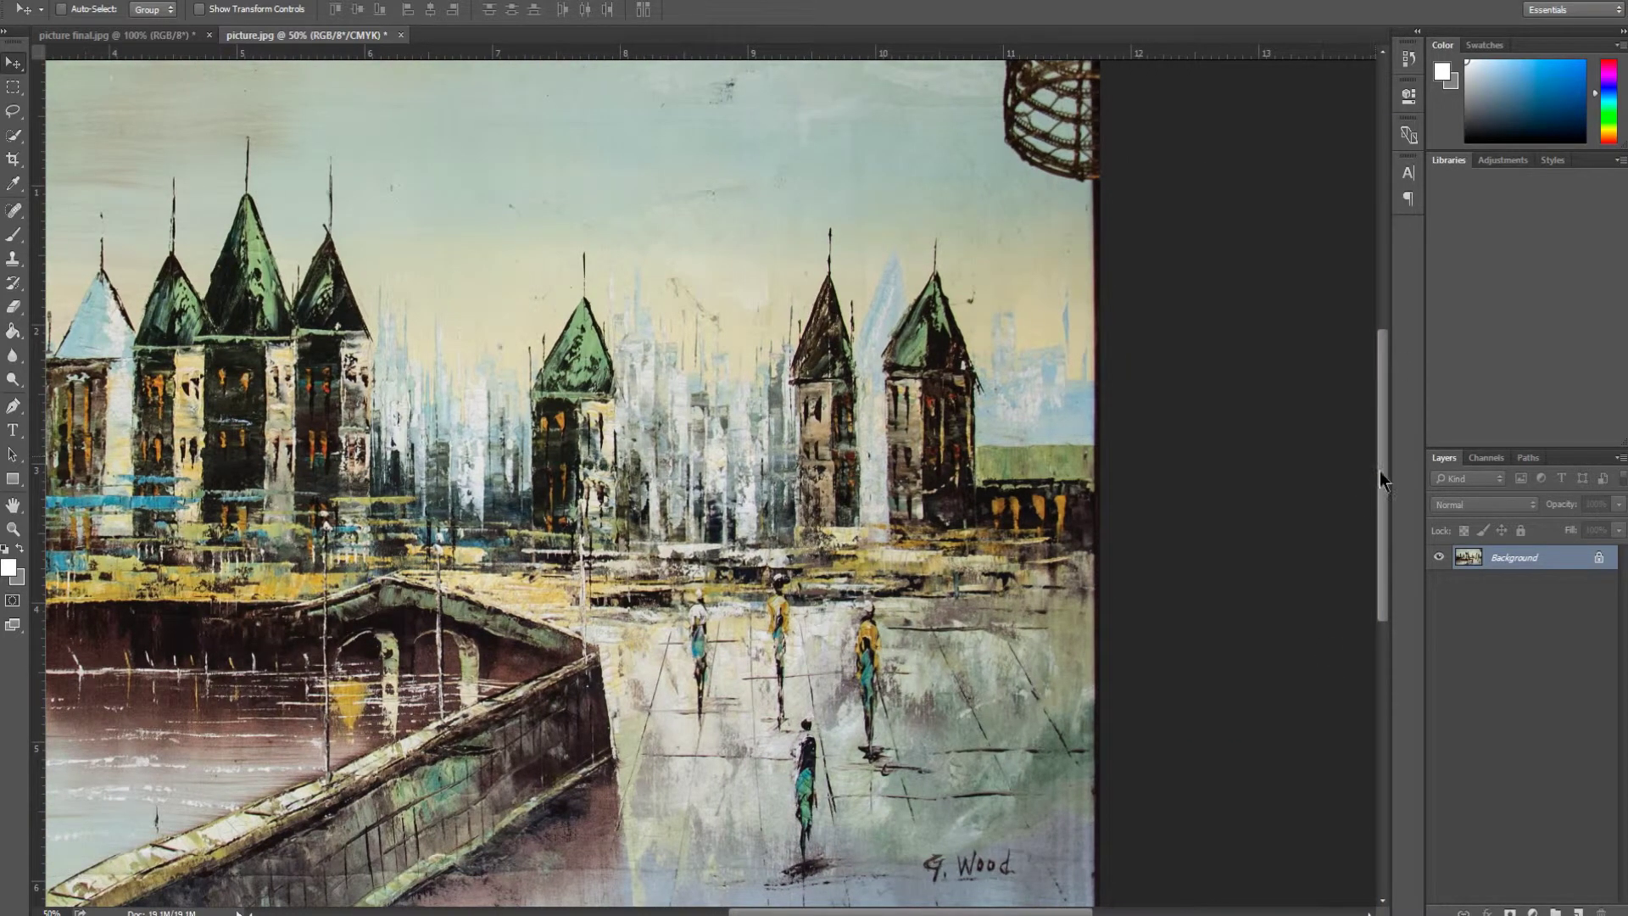
{"action": "left_click_drag", "start_coordinate": [1381, 471], "coordinate": [1394, 380]}
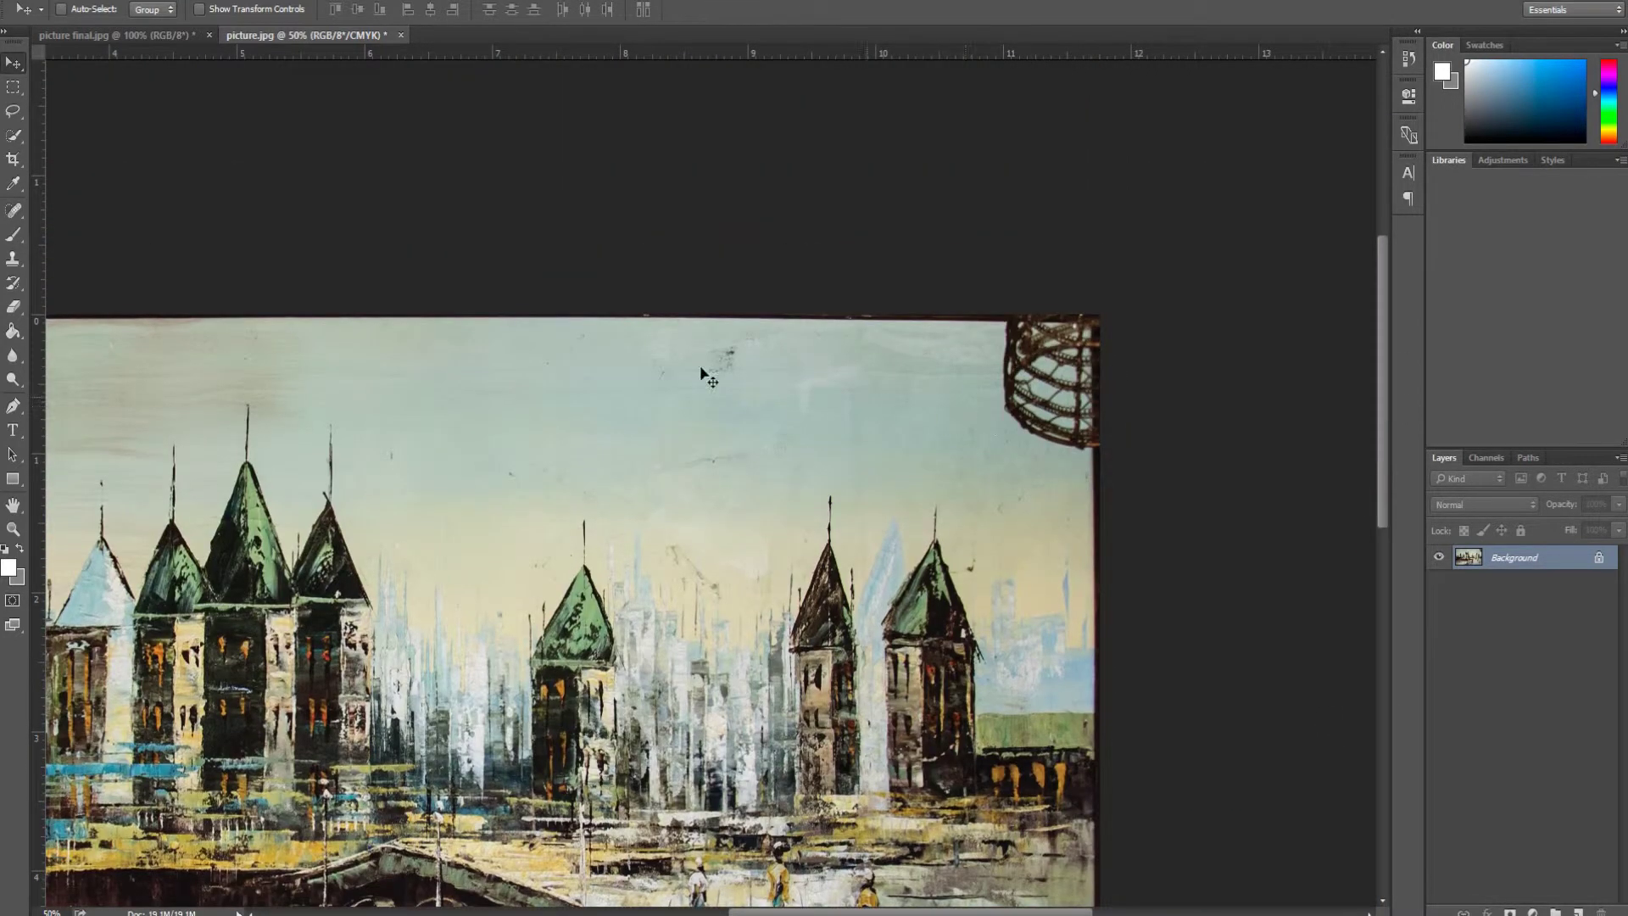
{"action": "left_click", "coordinate": [13, 260]}
{"action": "right_click", "coordinate": [13, 263]}
{"action": "left_click", "coordinate": [11, 257]}
{"action": "right_click", "coordinate": [12, 263]}
{"action": "left_click", "coordinate": [12, 263]}
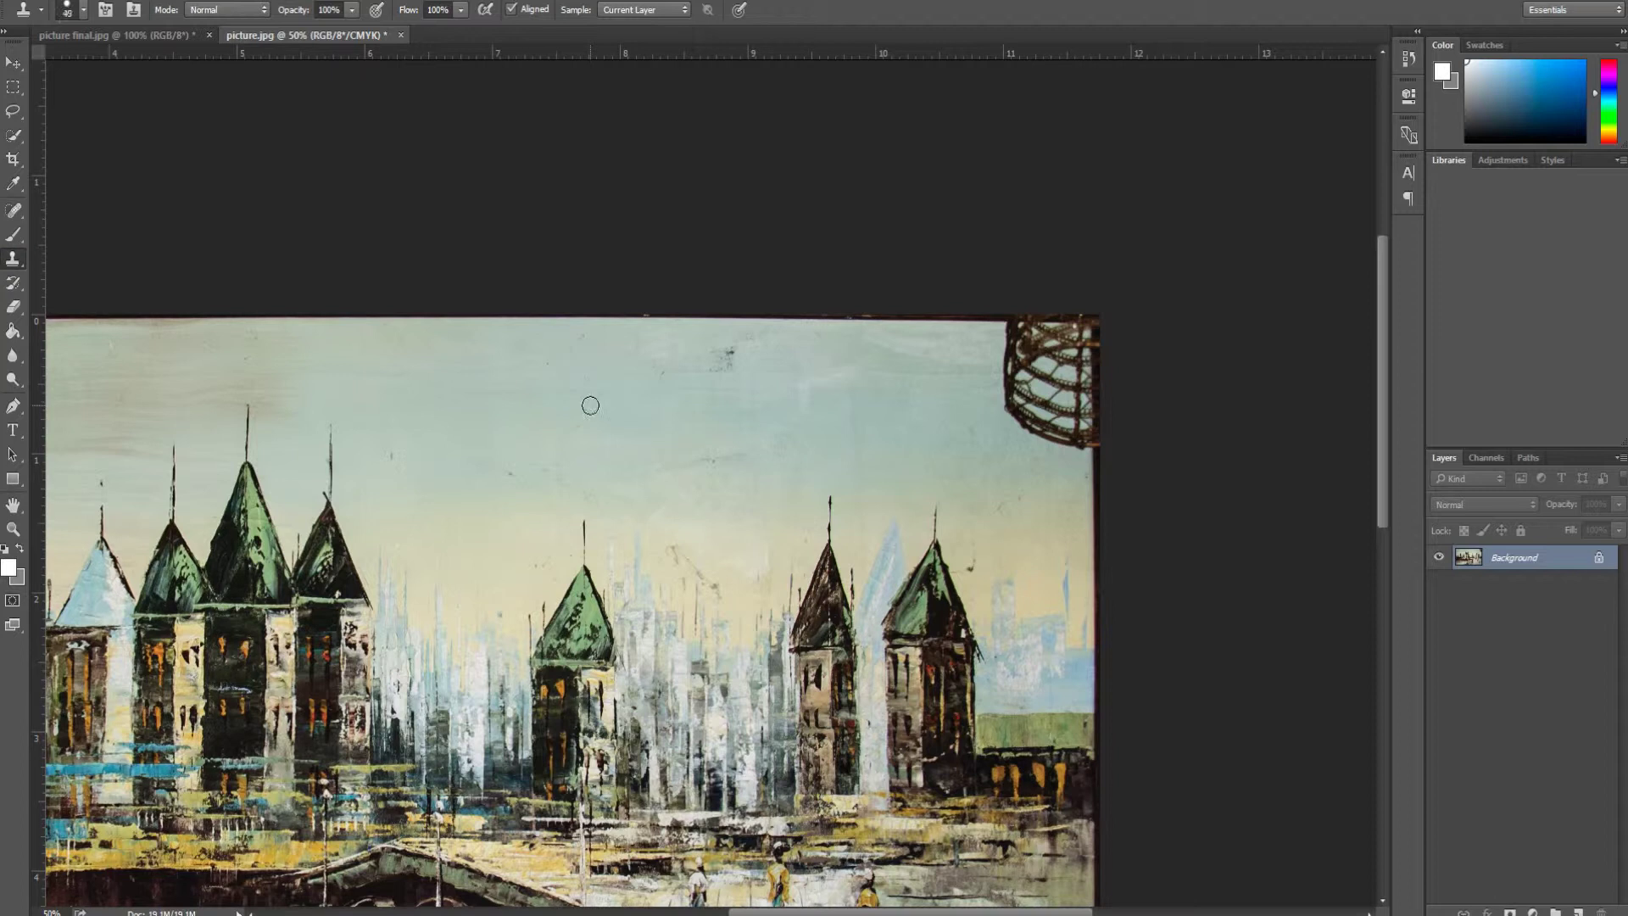
Set the Clone Stamp brush size to 100 px
{"action": "key", "text": "bracketright"}
{"action": "key", "text": "bracketright"}
{"action": "key", "text": "bracketright"}
{"action": "key", "text": "bracketright"}
{"action": "left_click", "coordinate": [85, 20]}
{"action": "left_click_drag", "start_coordinate": [149, 75], "coordinate": [133, 78]}
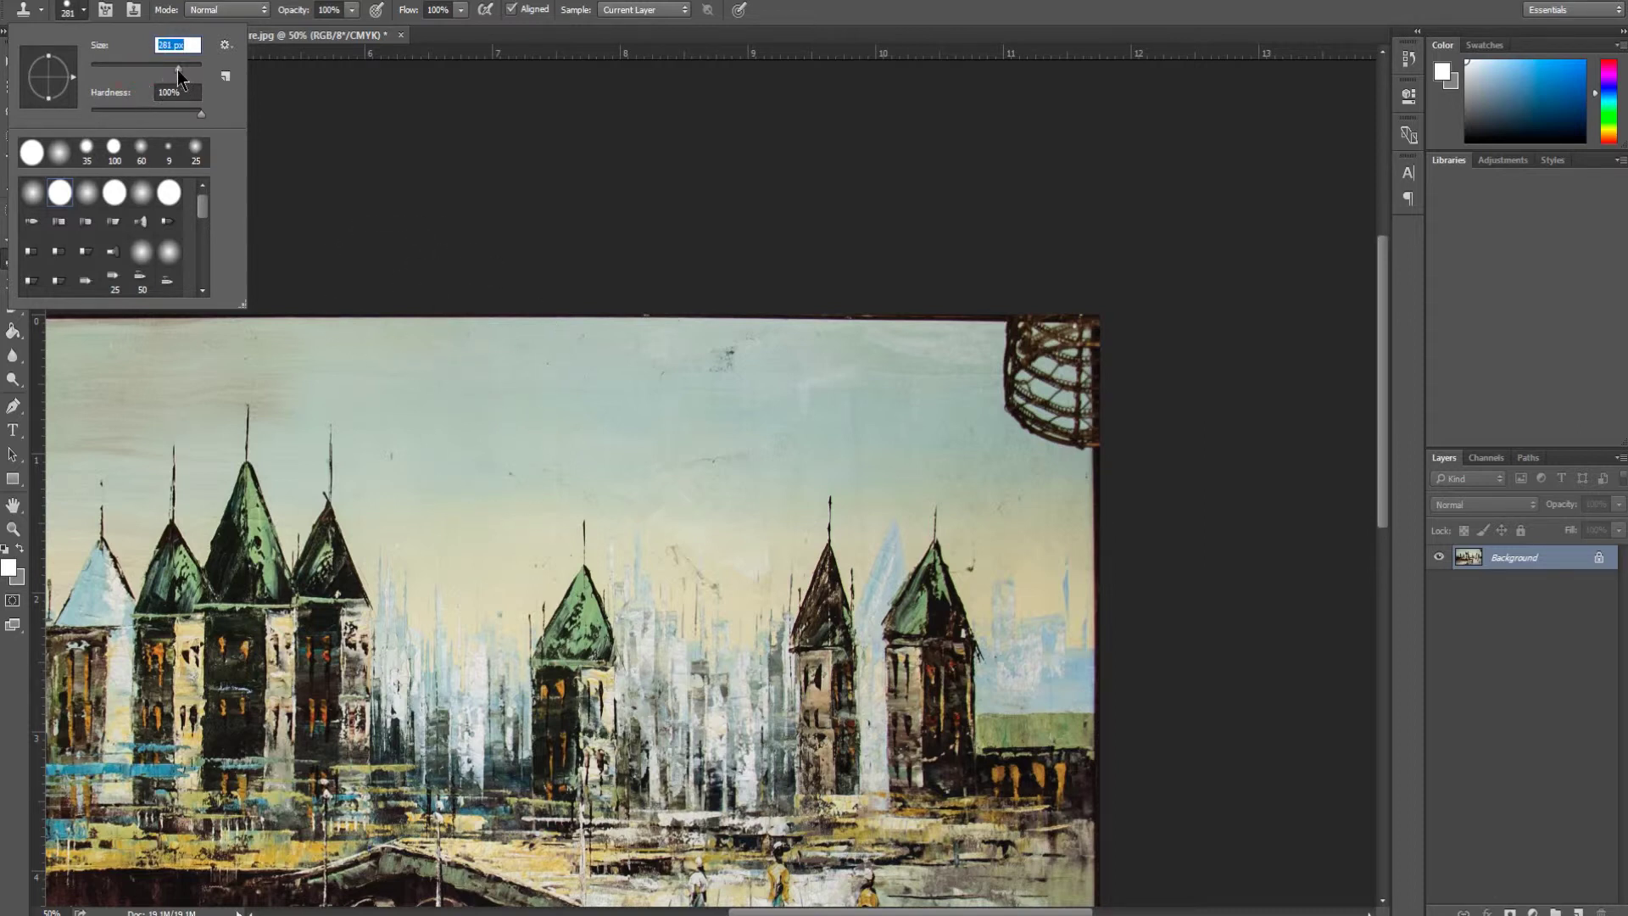
{"action": "left_click_drag", "start_coordinate": [137, 65], "coordinate": [134, 65]}
{"action": "left_click", "coordinate": [485, 2]}
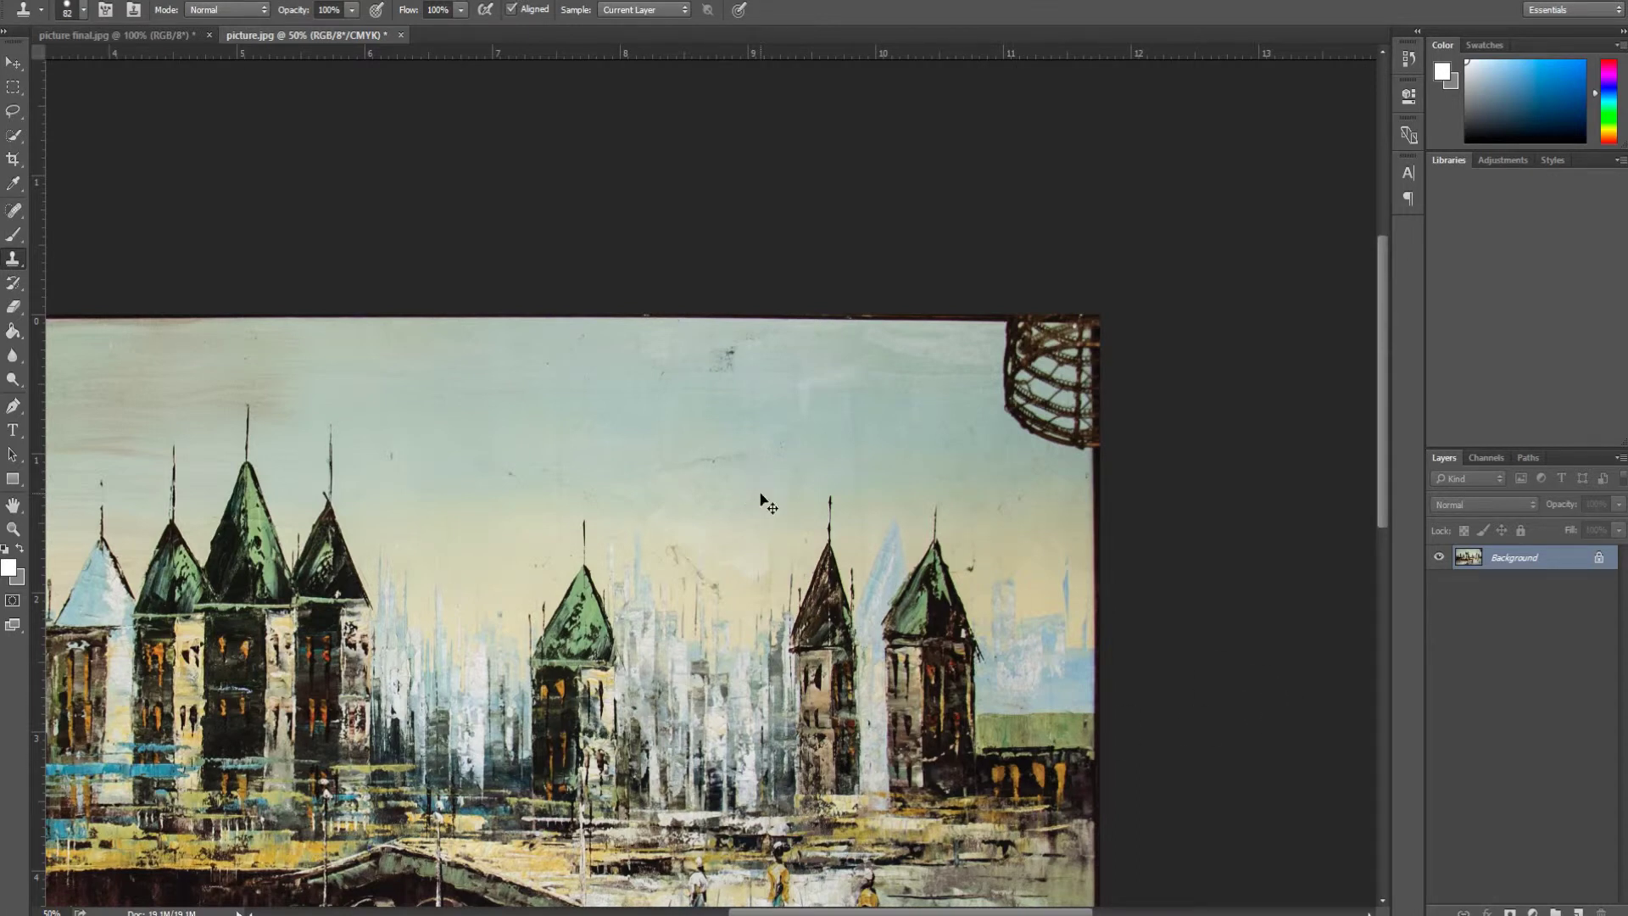
{"action": "key", "text": "bracketright"}
{"action": "key", "text": "bracketright"}
{"action": "key", "text": "bracketright"}
{"action": "key", "text": "bracketright"}
{"action": "key", "text": "bracketleft"}
{"action": "key", "text": "bracketleft"}
{"action": "key", "text": "bracketleft"}
{"action": "key", "text": "bracketleft"}
{"action": "key", "text": "bracketleft"}
{"action": "key", "text": "bracketleft"}
{"action": "key", "text": "bracketleft"}
{"action": "key", "text": "bracketleft"}
{"action": "key", "text": "bracketleft"}
{"action": "key", "text": "bracketright"}
{"action": "key", "text": "bracketright"}
{"action": "key", "text": "bracketright"}
Clone clean sky over the wire basket and the dark frame remnants in the painting's upper-right corner
{"action": "left_click", "coordinate": [899, 370], "text": "alt"}
{"action": "left_click", "coordinate": [885, 396], "text": "alt"}
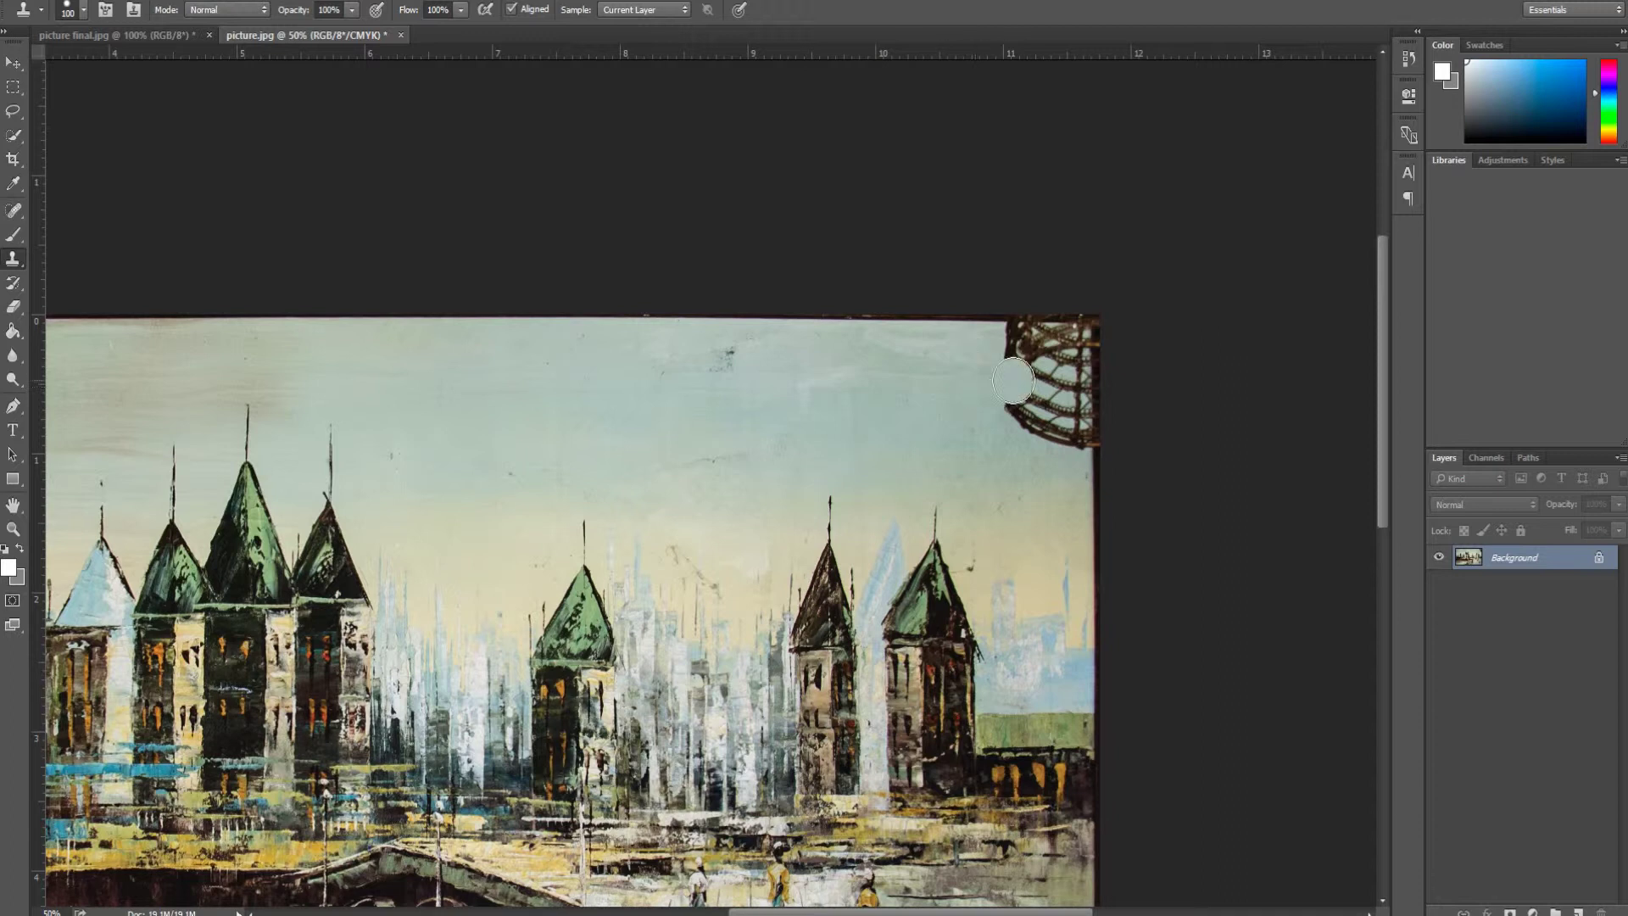
{"action": "left_click", "coordinate": [1002, 413]}
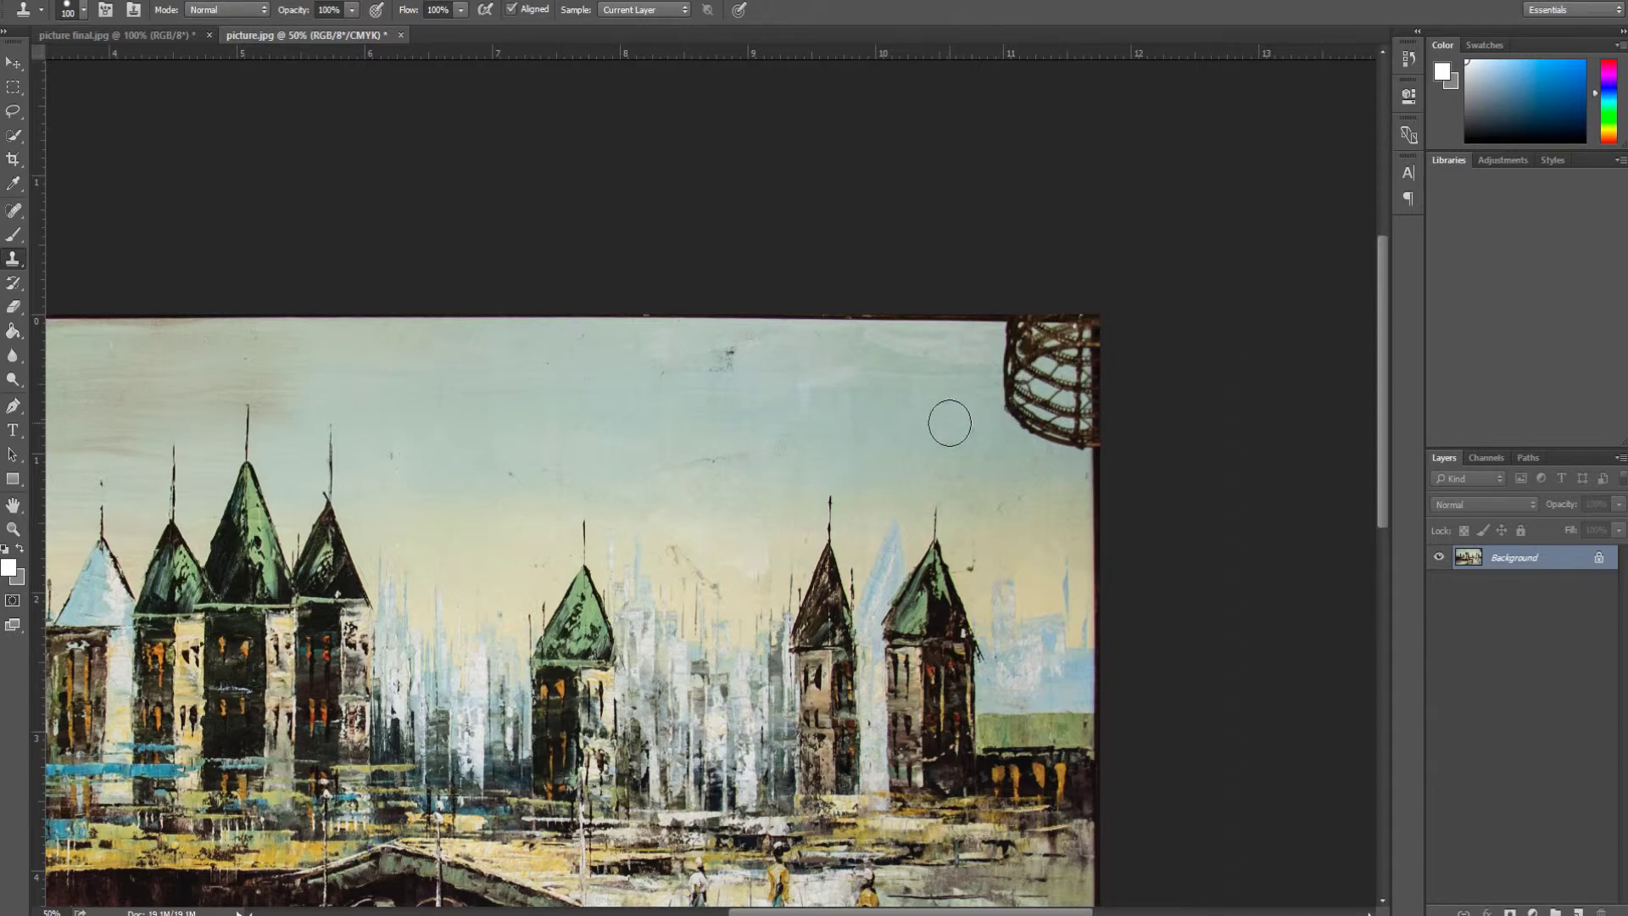
{"action": "mouse_move", "coordinate": [974, 407]}
{"action": "left_mouse_down"}
{"action": "mouse_move", "coordinate": [1077, 333]}
{"action": "mouse_move", "coordinate": [935, 358]}
{"action": "mouse_move", "coordinate": [1004, 352]}
{"action": "mouse_move", "coordinate": [1053, 324]}
{"action": "mouse_move", "coordinate": [1009, 357]}
{"action": "mouse_move", "coordinate": [1053, 420]}
{"action": "mouse_move", "coordinate": [1087, 357]}
{"action": "mouse_move", "coordinate": [1088, 473]}
{"action": "mouse_move", "coordinate": [1042, 394]}
{"action": "mouse_move", "coordinate": [995, 424]}
{"action": "mouse_move", "coordinate": [1058, 458]}
{"action": "left_mouse_up"}
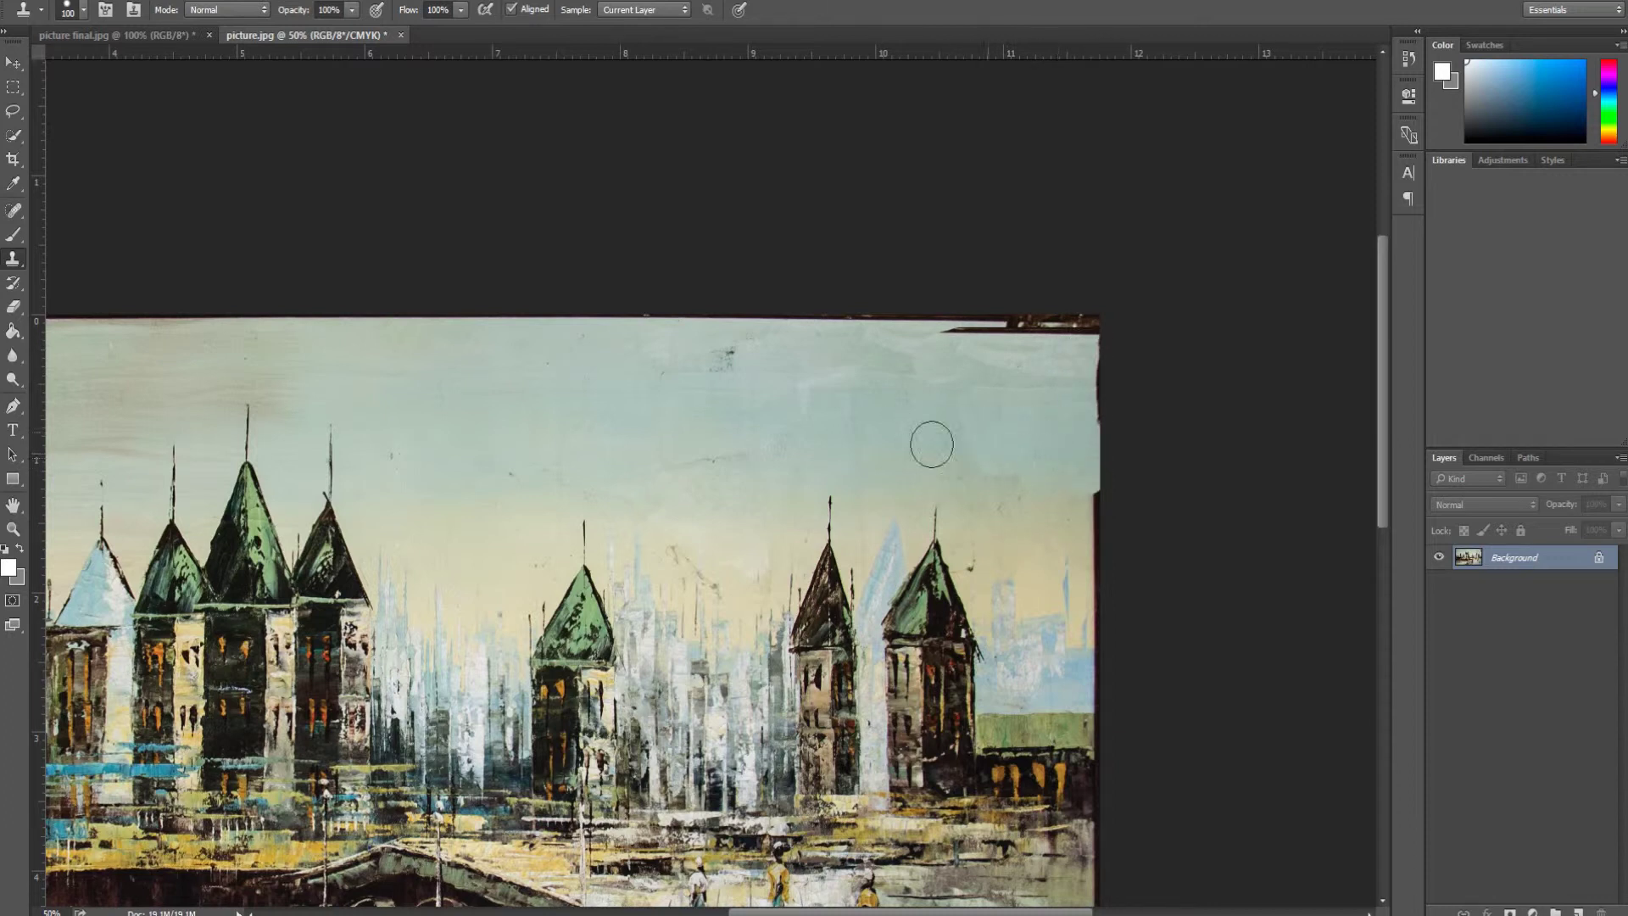
{"action": "left_click", "coordinate": [773, 425], "text": "alt"}
{"action": "left_click_drag", "start_coordinate": [970, 341], "coordinate": [1126, 327]}
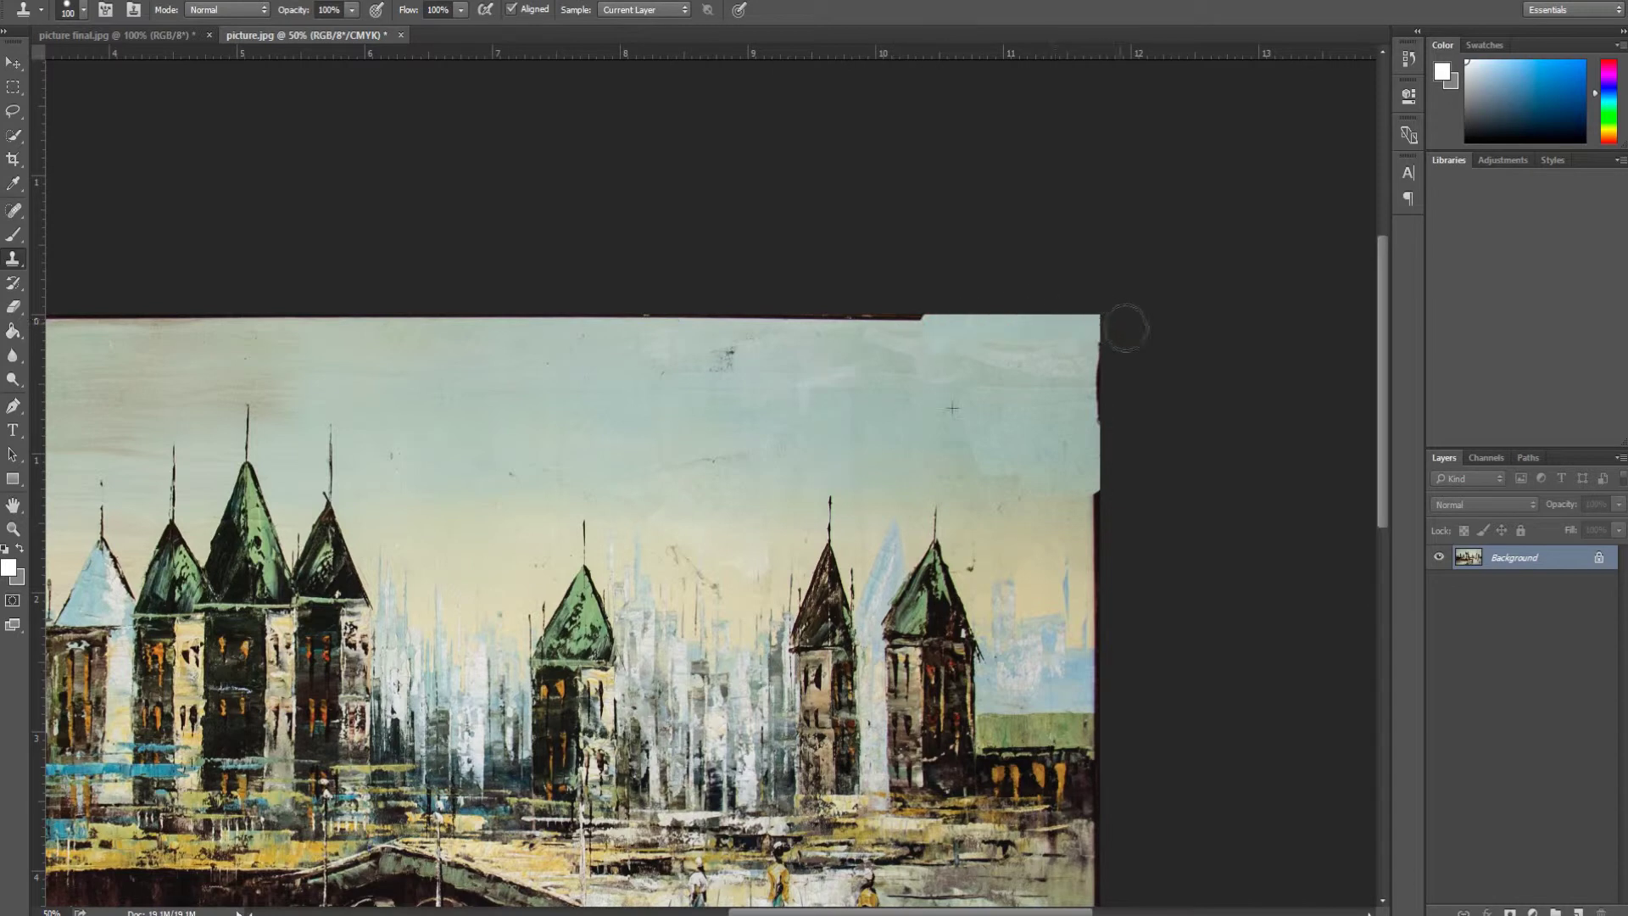
Clone clean sky over the dark frame strip along the painting's upper edge, undoing the misplaced strokes first
{"action": "left_click_drag", "start_coordinate": [891, 334], "coordinate": [905, 333]}
{"action": "key", "text": "ctrl+alt+z"}
{"action": "key", "text": "ctrl+alt+z"}
{"action": "mouse_move", "coordinate": [937, 327]}
{"action": "left_mouse_down"}
{"action": "mouse_move", "coordinate": [495, 291]}
{"action": "mouse_move", "coordinate": [38, 303]}
{"action": "mouse_move", "coordinate": [2, 339]}
{"action": "left_mouse_up"}
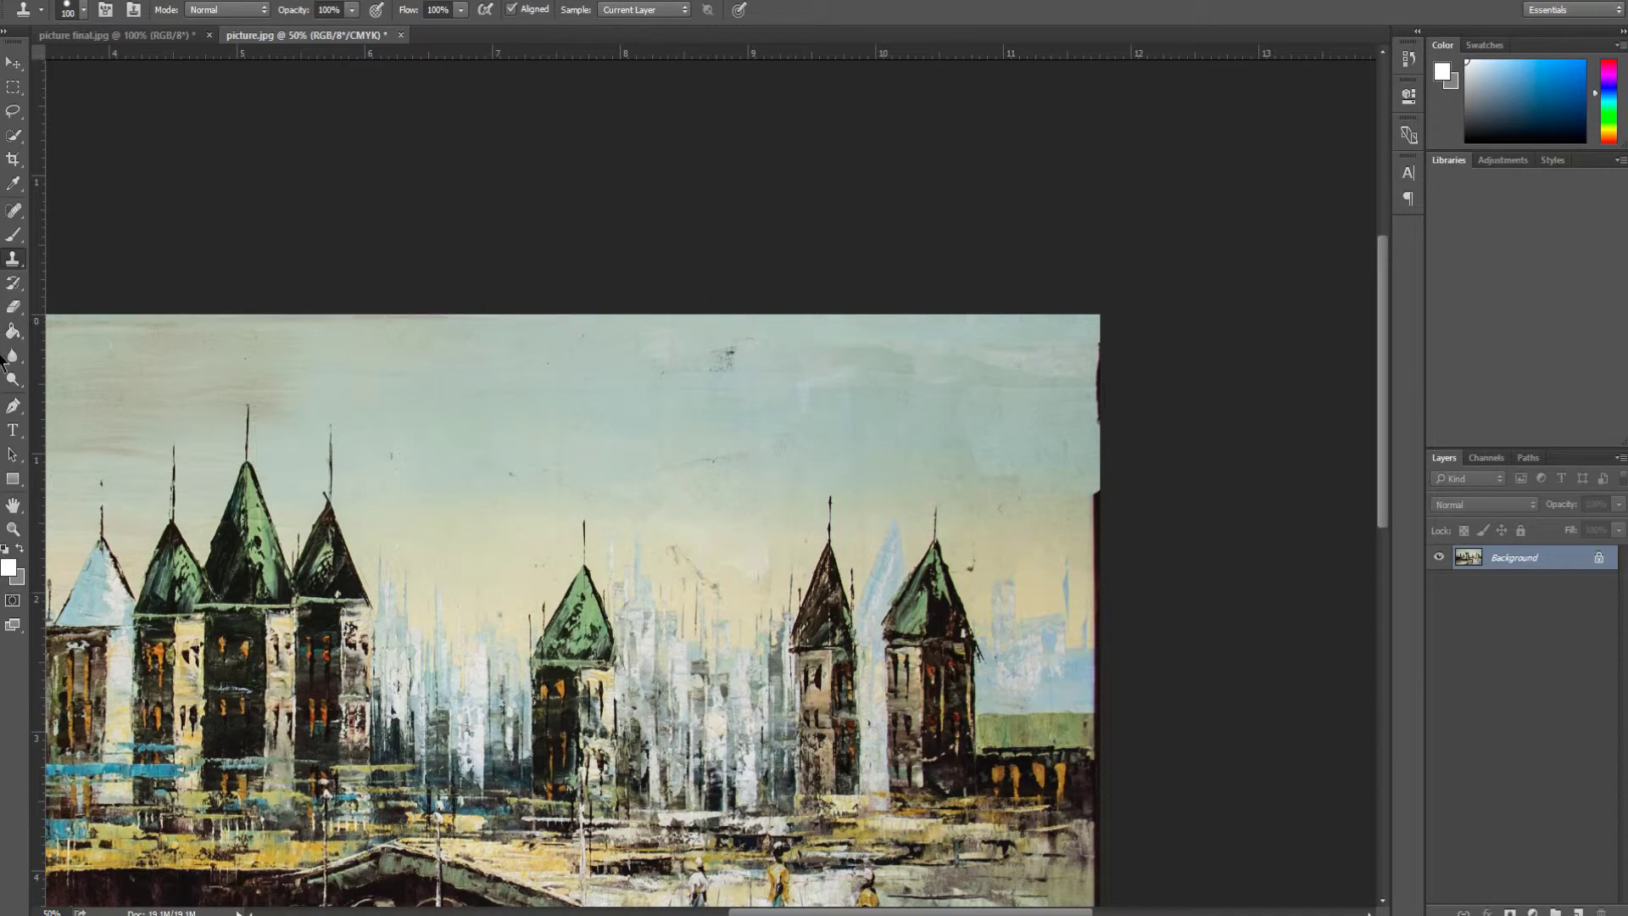
Try to clone over the dark frame remnants along the painting's right edge and undo the strokes
{"action": "scroll", "coordinate": [997, 367], "scroll_direction": "down", "scroll_amount": 9}
{"action": "scroll", "coordinate": [1093, 241], "scroll_direction": "down", "scroll_amount": 1}
{"action": "left_click_drag", "start_coordinate": [1075, 182], "coordinate": [1085, 606]}
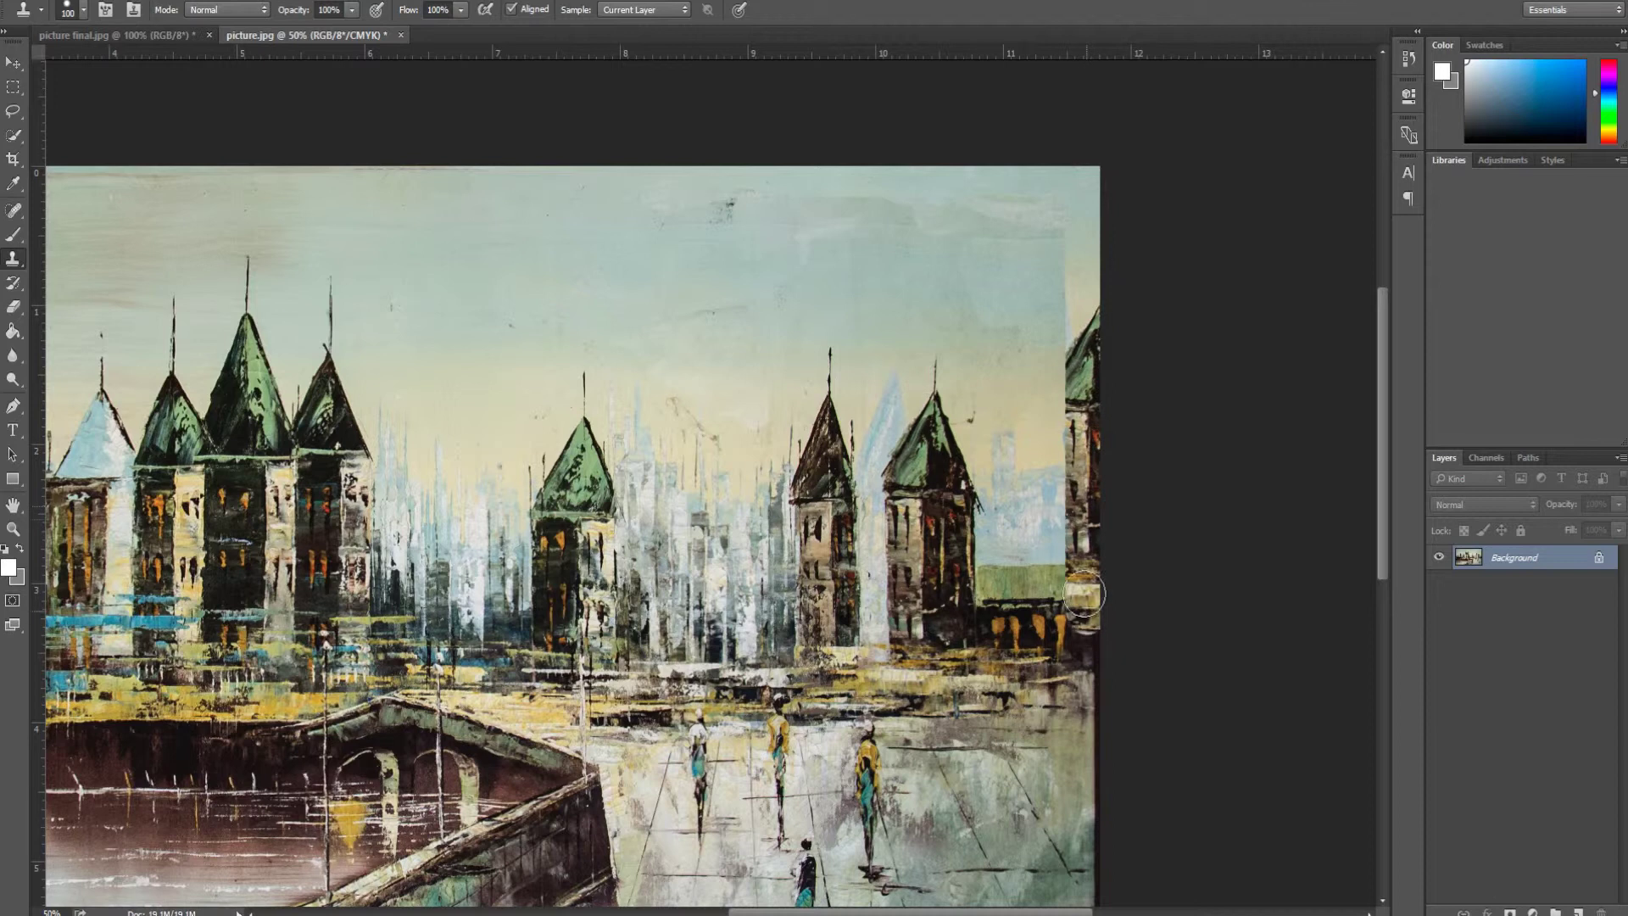
{"action": "key", "text": "ctrl+z"}
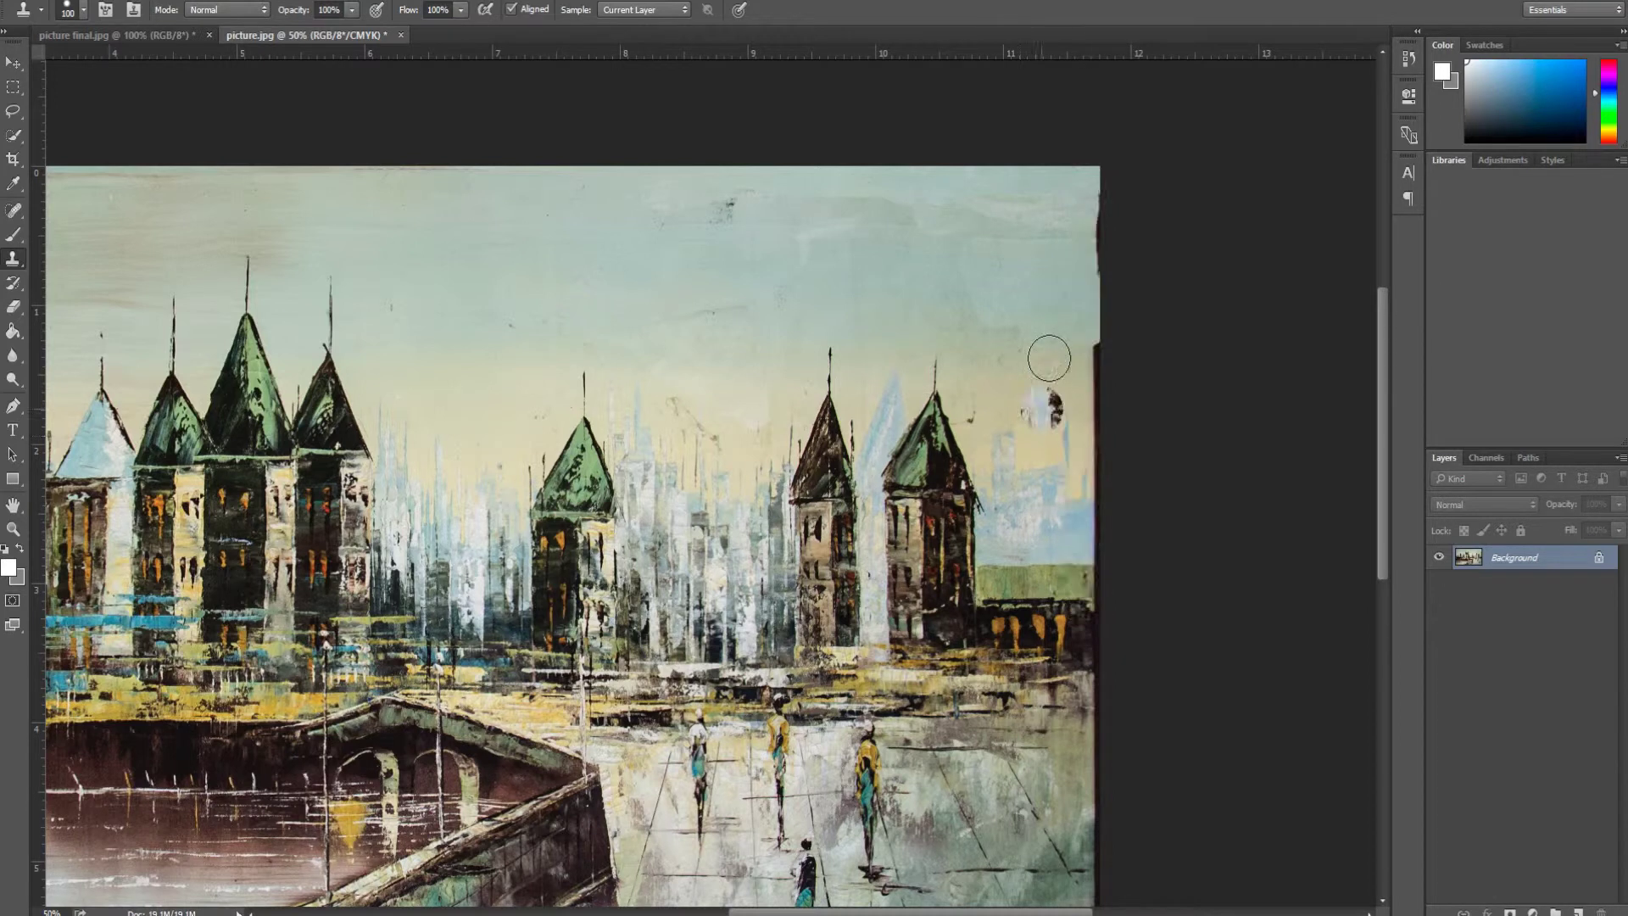
{"action": "scroll", "coordinate": [1028, 339], "scroll_direction": "up", "scroll_amount": 1}
{"action": "key", "text": "ctrl+alt+z"}
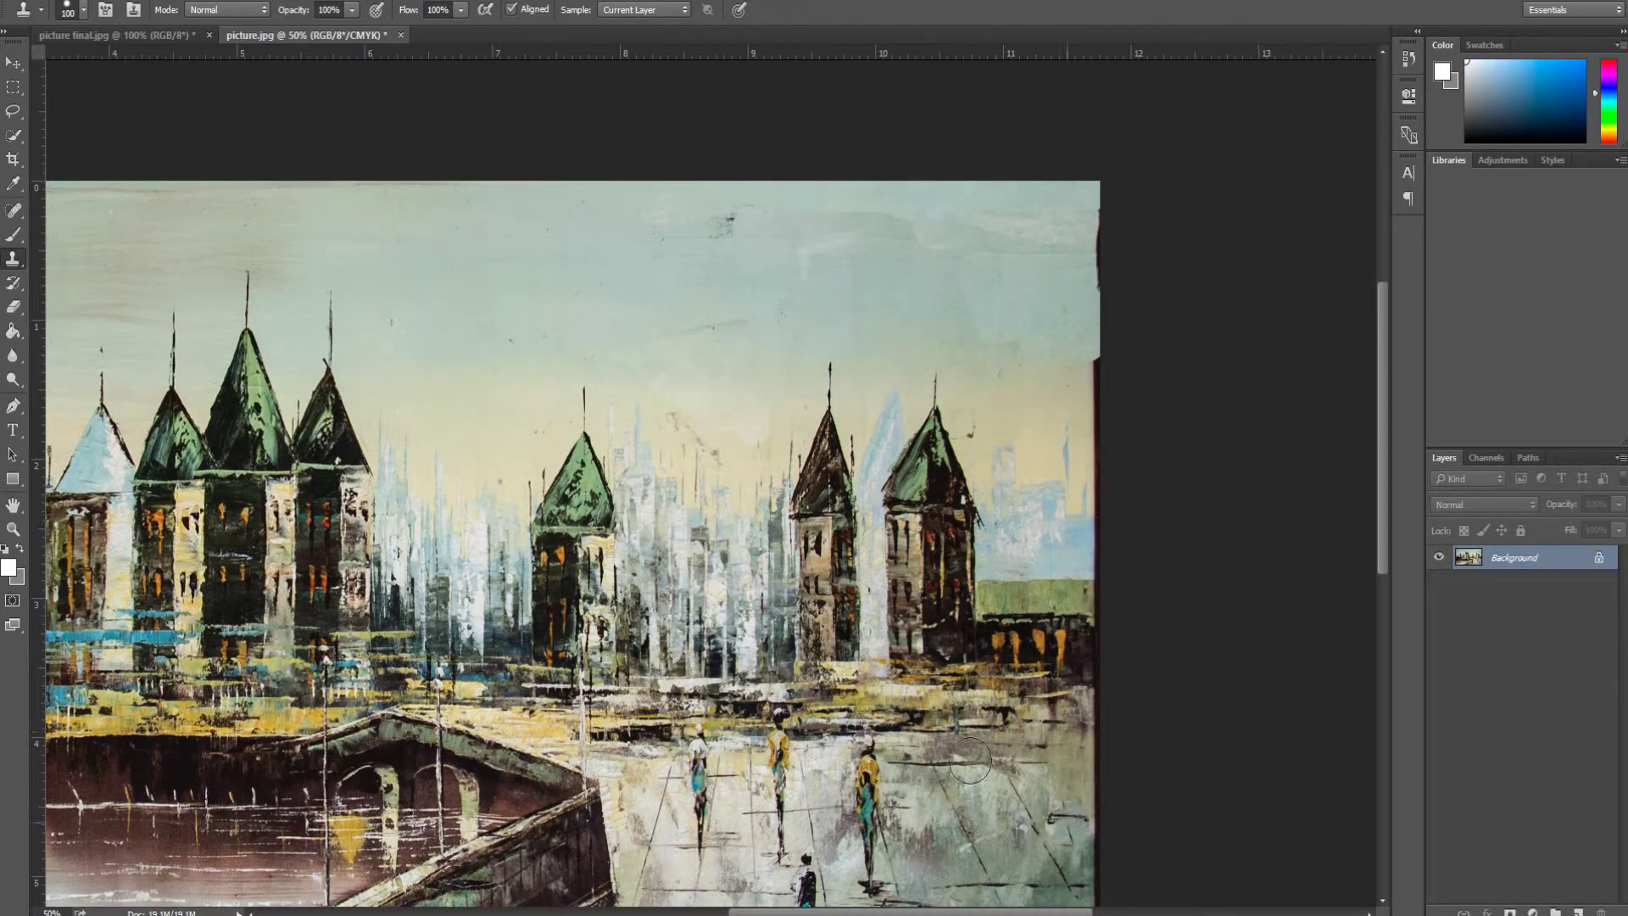
Crop the image slightly inward on the right, upper and left edges to trim off the remaining dark frame
{"action": "key", "text": "ctrl+minus"}
{"action": "key", "text": "ctrl+minus"}
{"action": "key", "text": "ctrl+plus"}
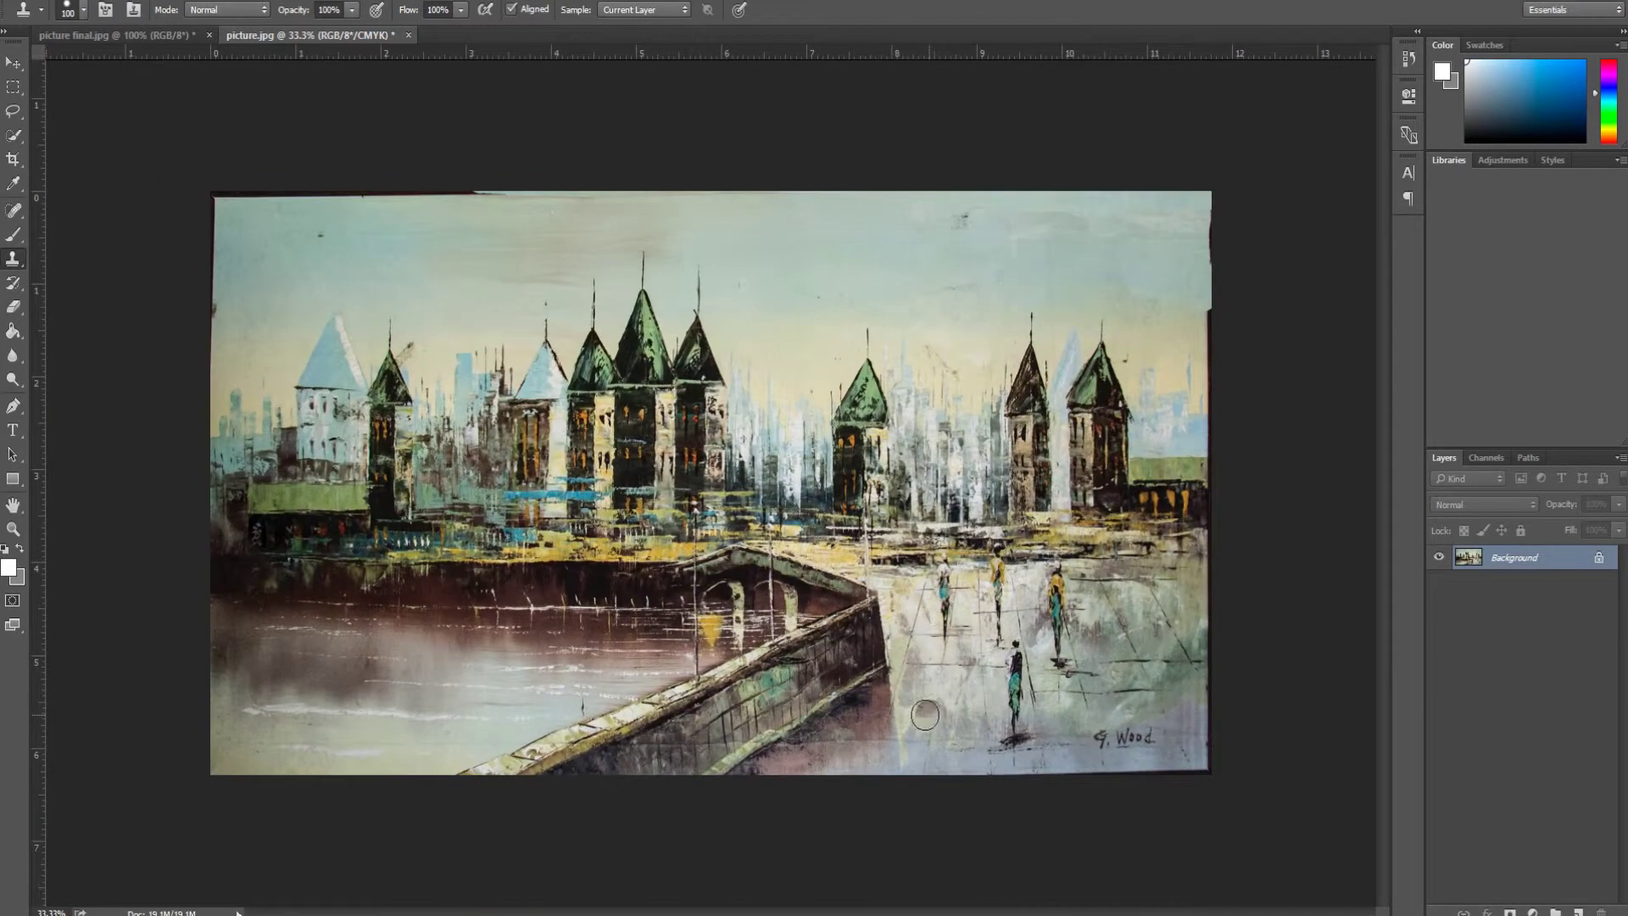
{"action": "left_click", "coordinate": [15, 161]}
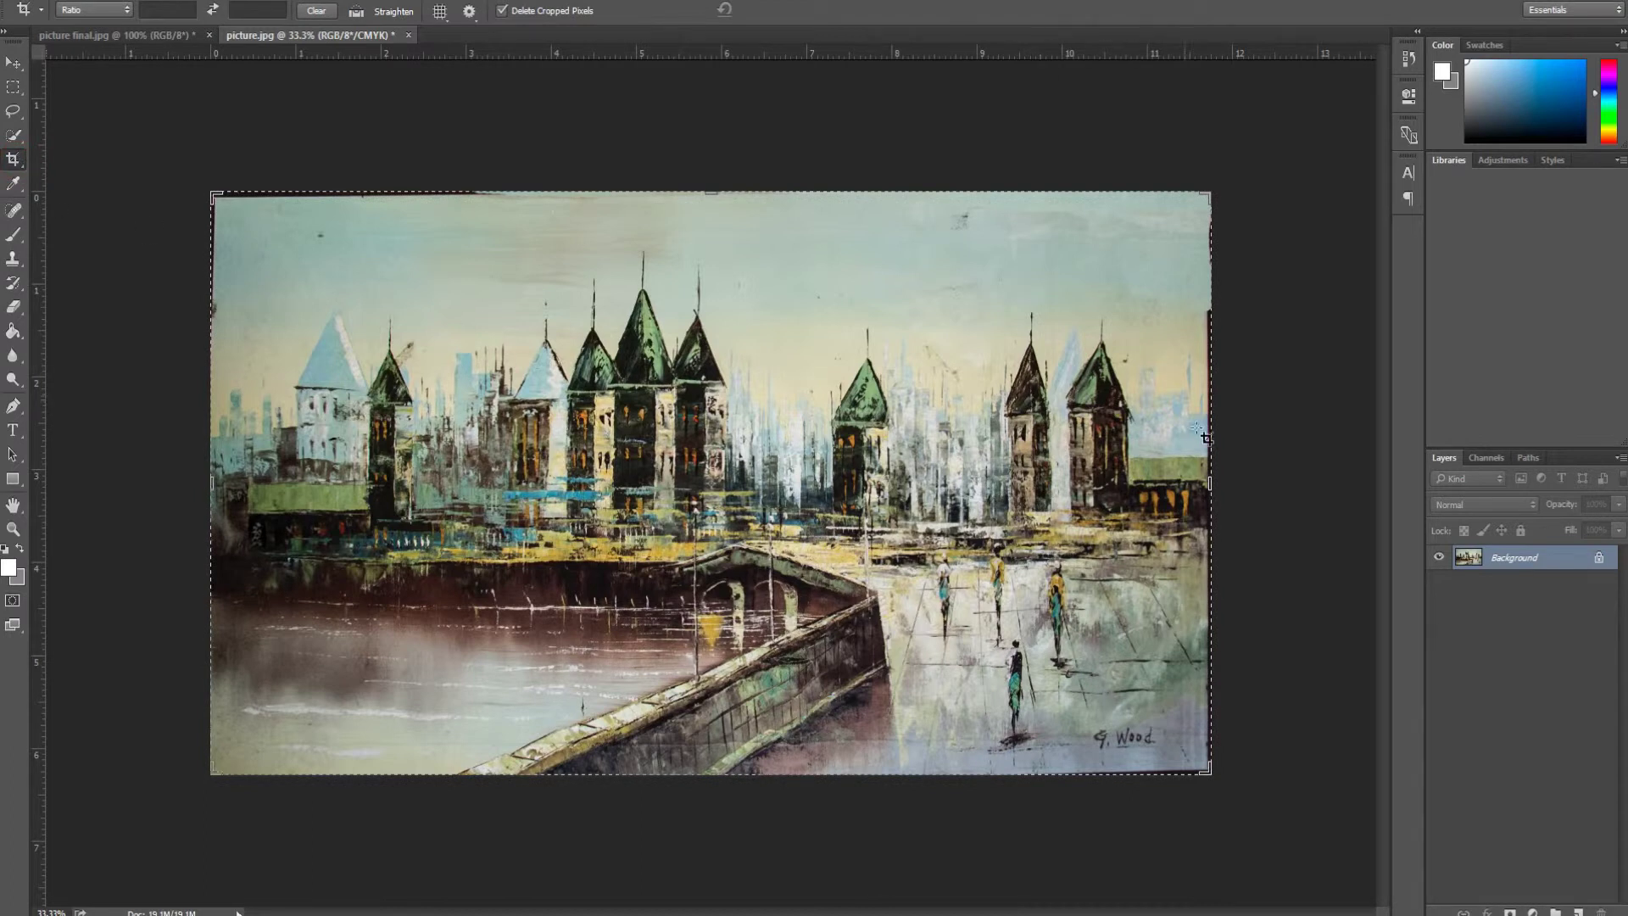
{"action": "left_click_drag", "start_coordinate": [1207, 484], "coordinate": [1205, 487]}
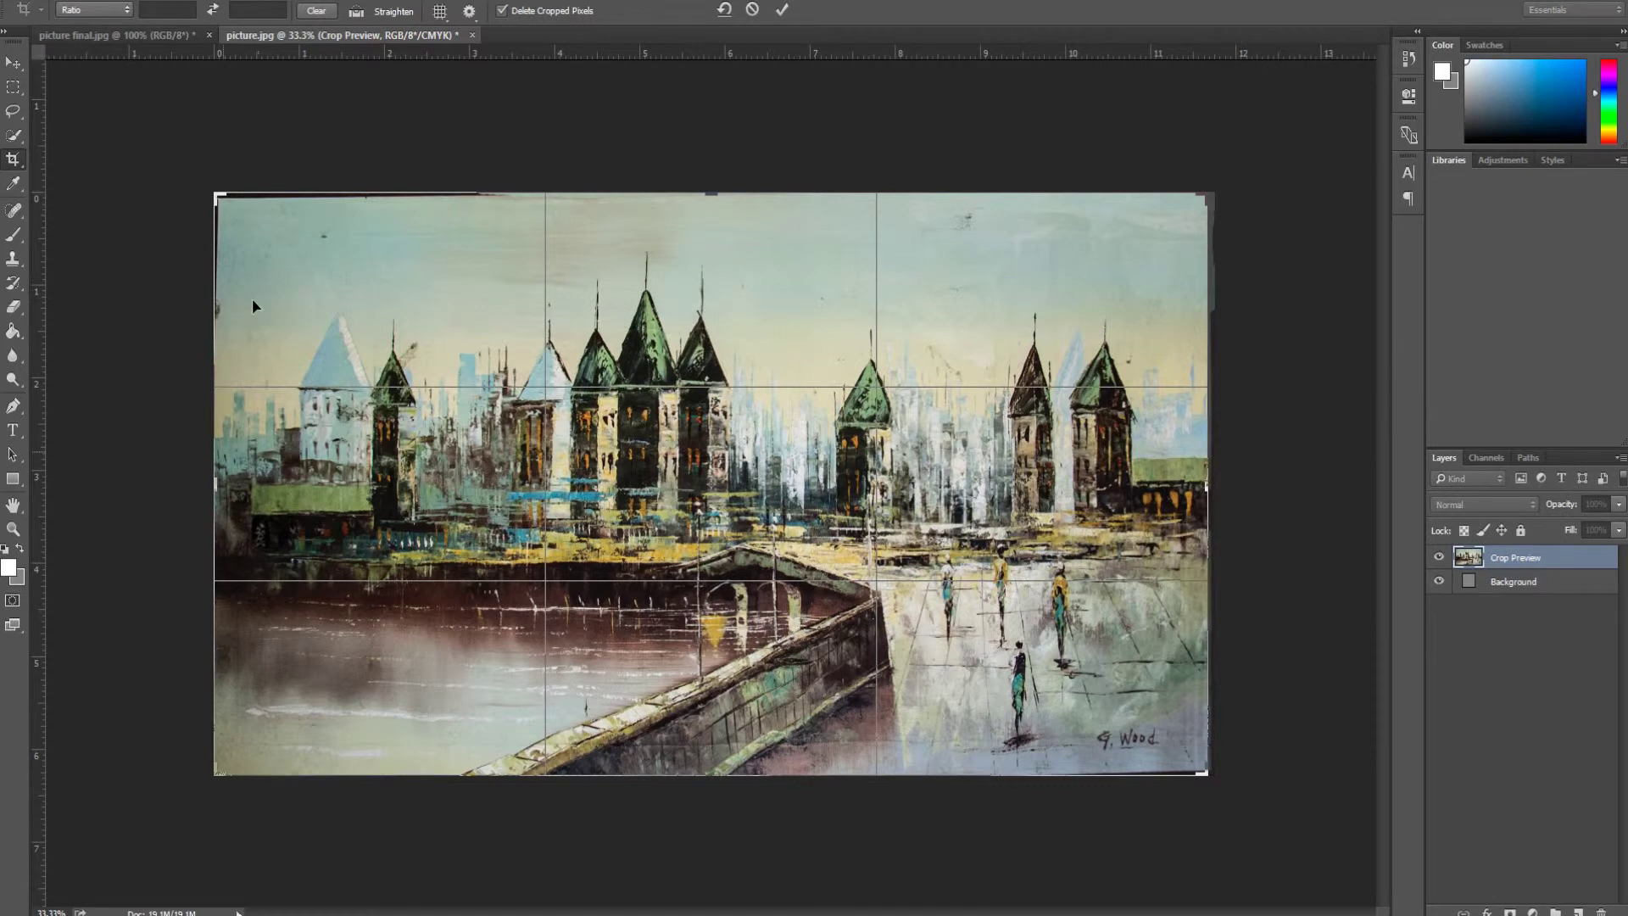
{"action": "left_click_drag", "start_coordinate": [714, 195], "coordinate": [719, 202]}
{"action": "left_click_drag", "start_coordinate": [217, 486], "coordinate": [221, 487]}
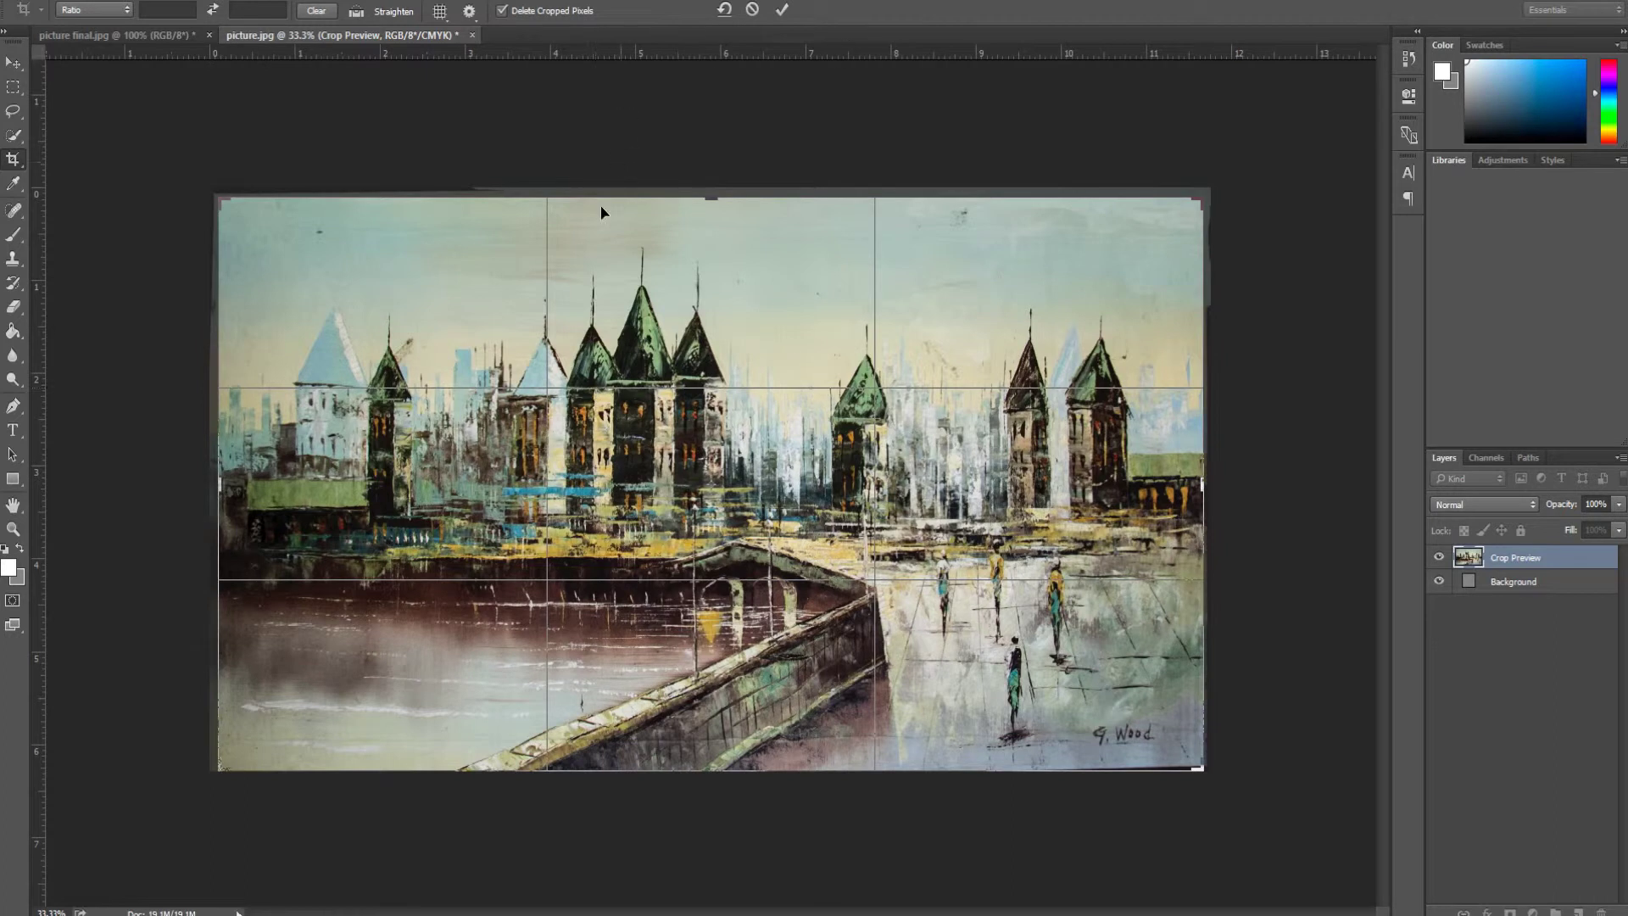
{"action": "key", "text": "Return"}
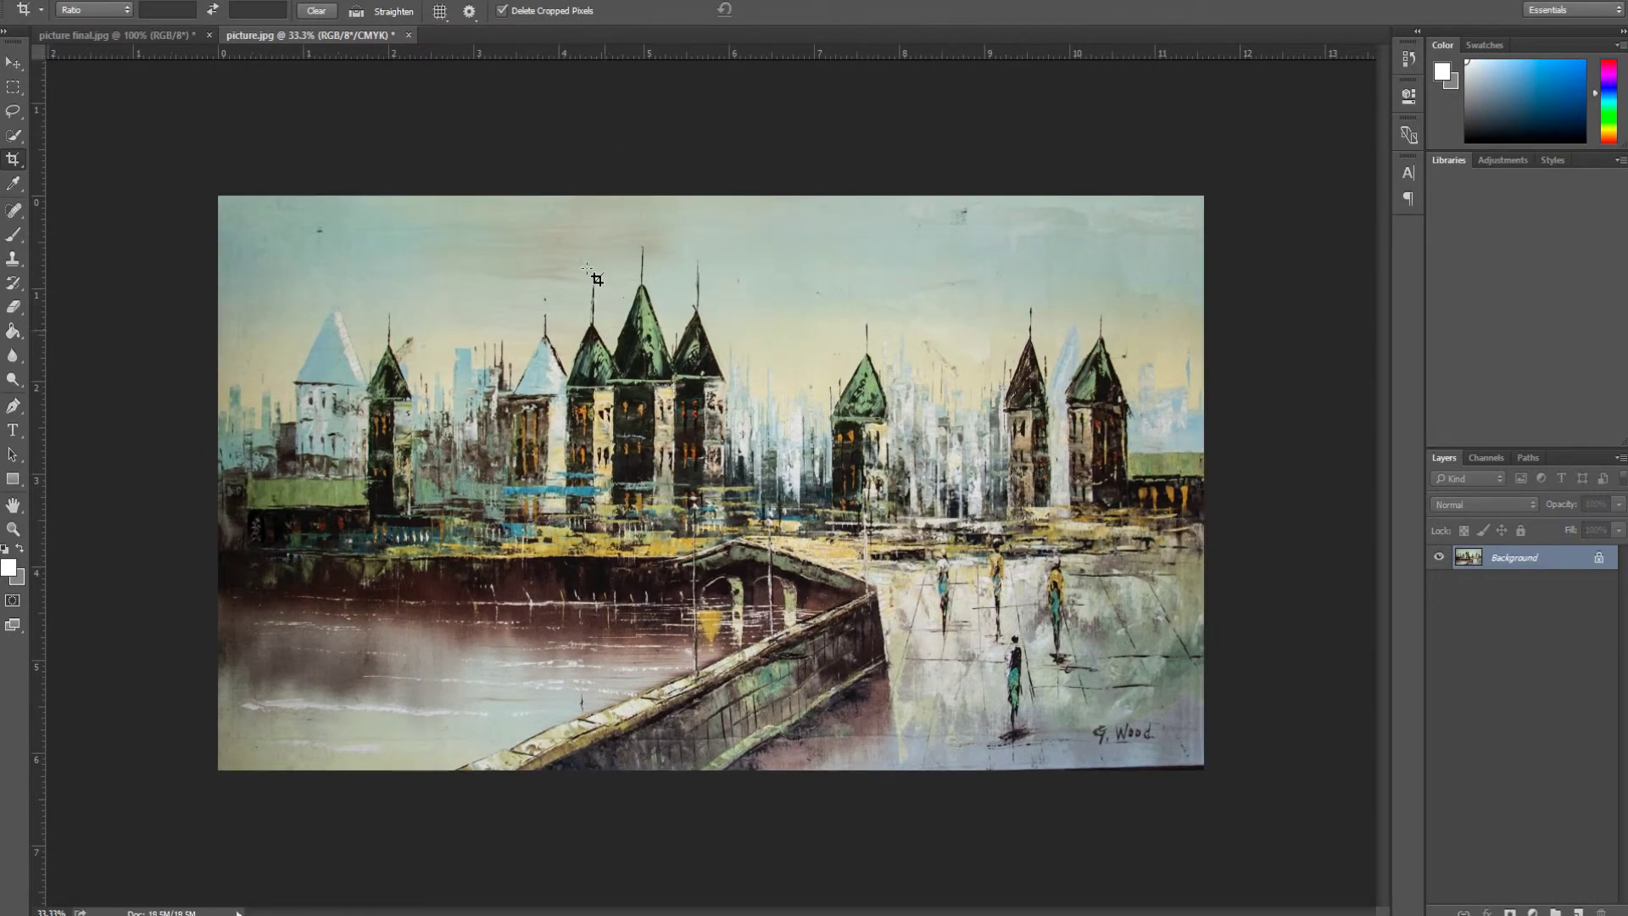
Compare the cropped painting in picture.jpg with the bordered reference in picture final.jpg
{"action": "left_click", "coordinate": [14, 62]}
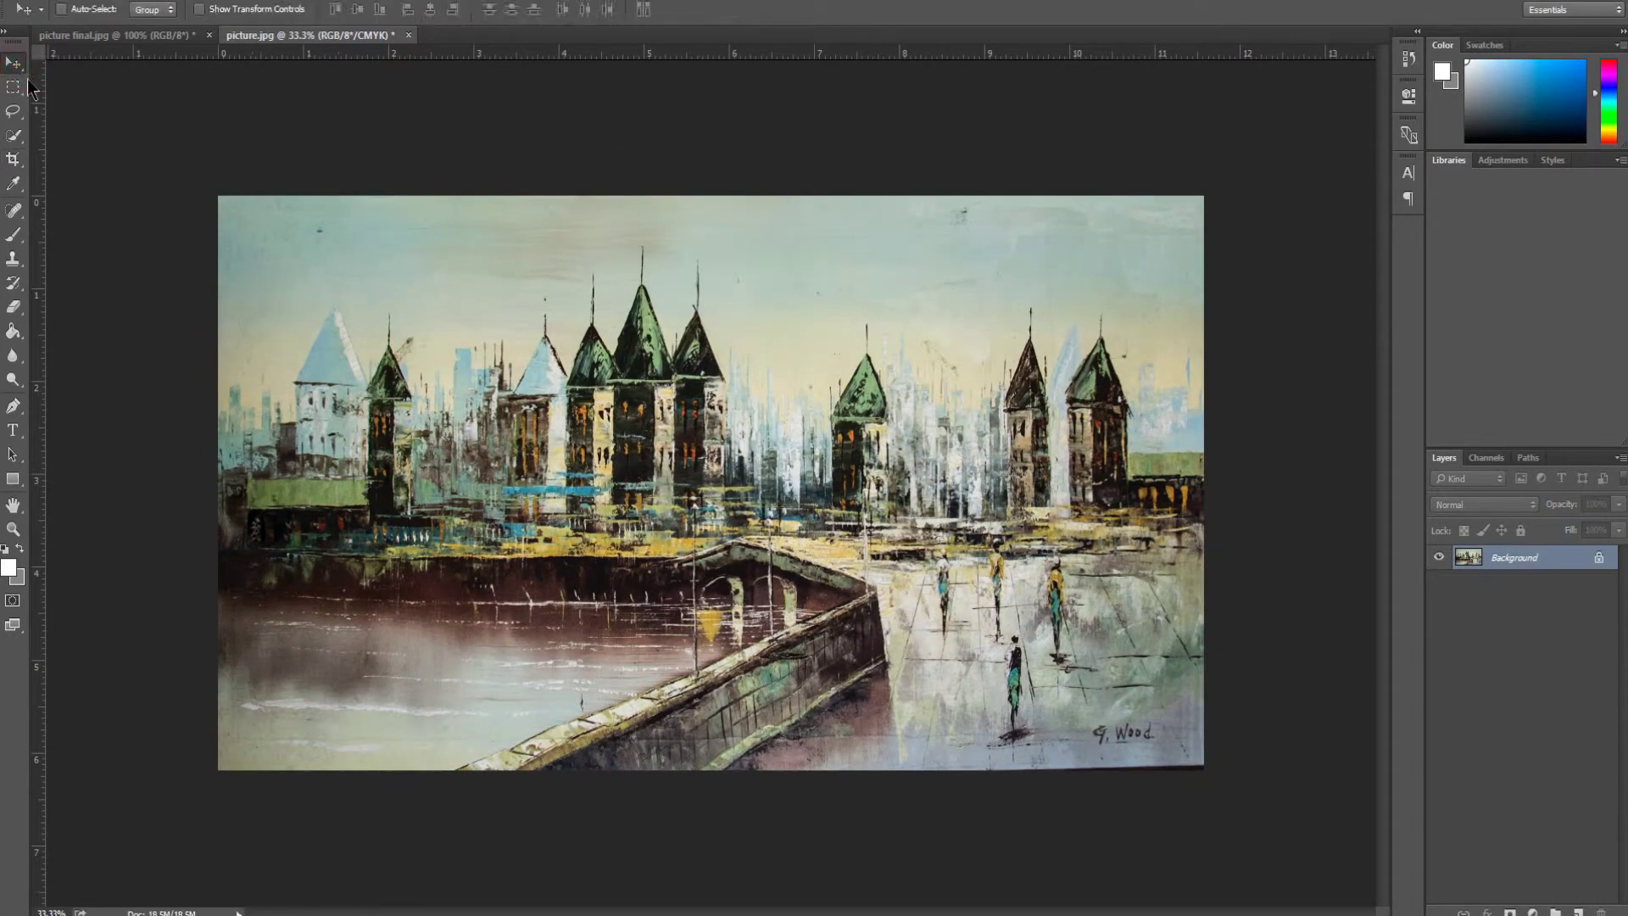
{"action": "left_click", "coordinate": [152, 37]}
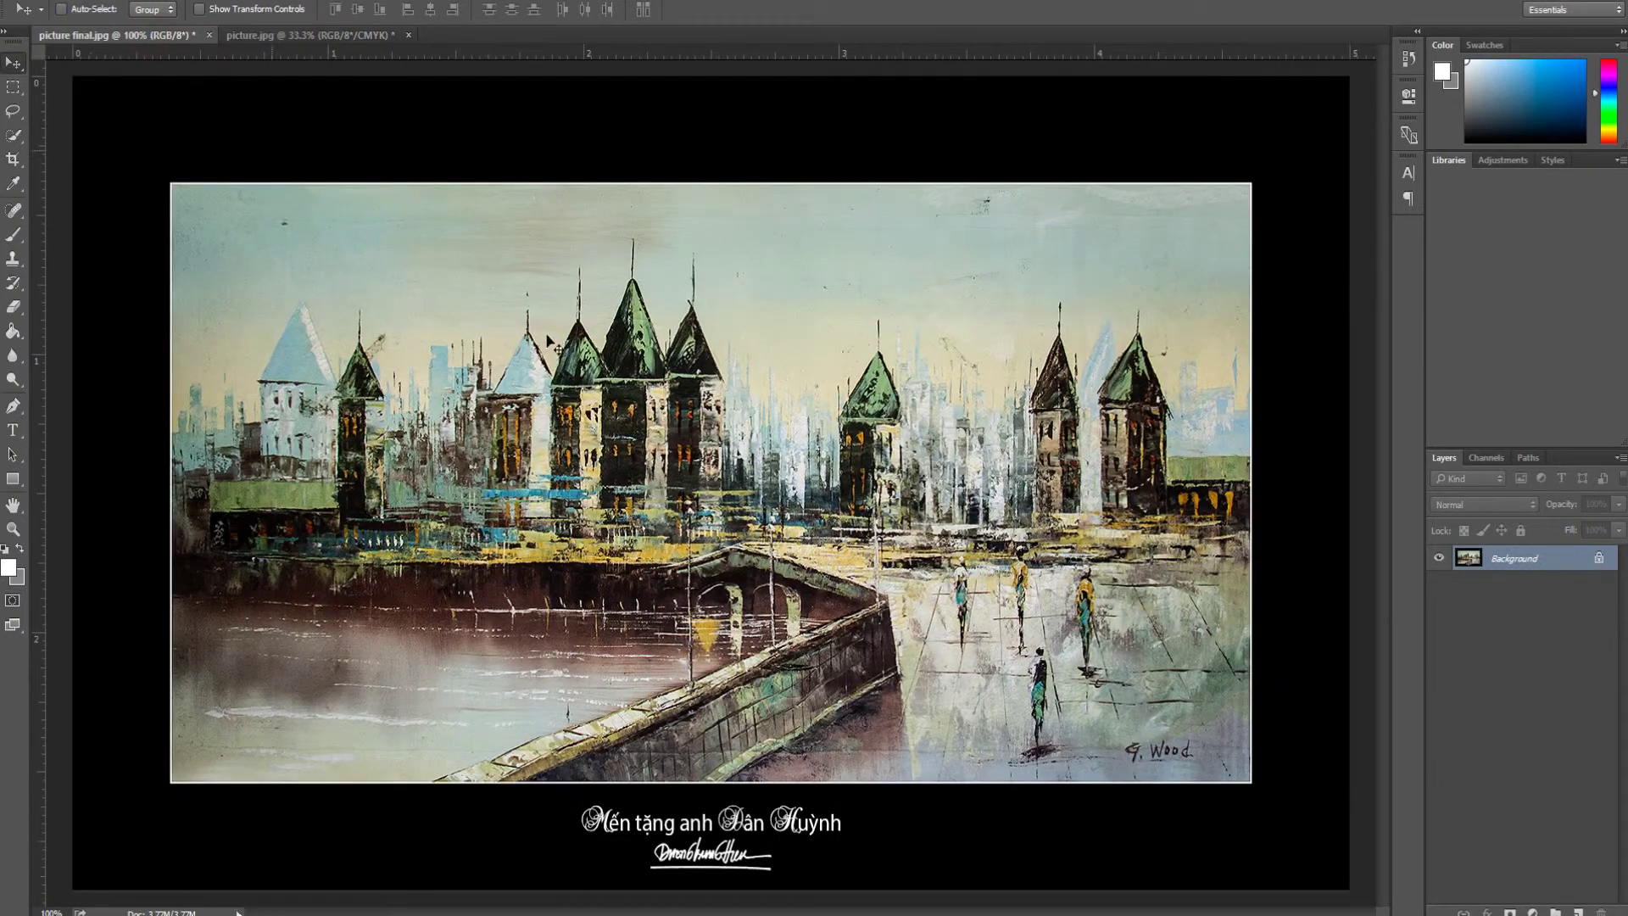
{"action": "left_click", "coordinate": [373, 37]}
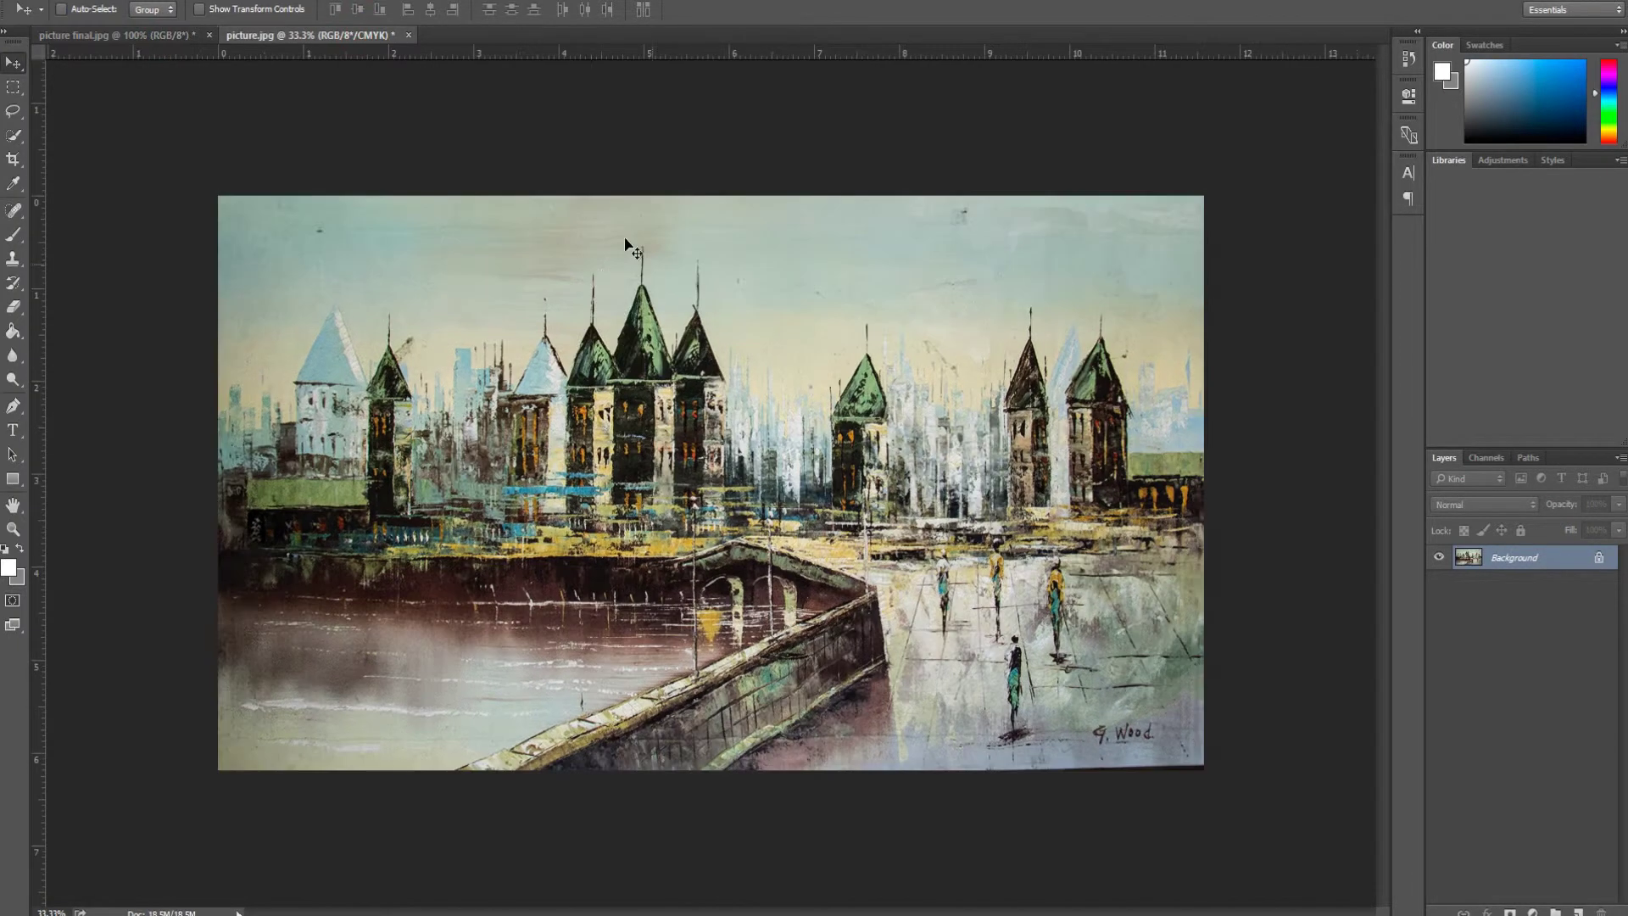
{"action": "left_click", "coordinate": [154, 39]}
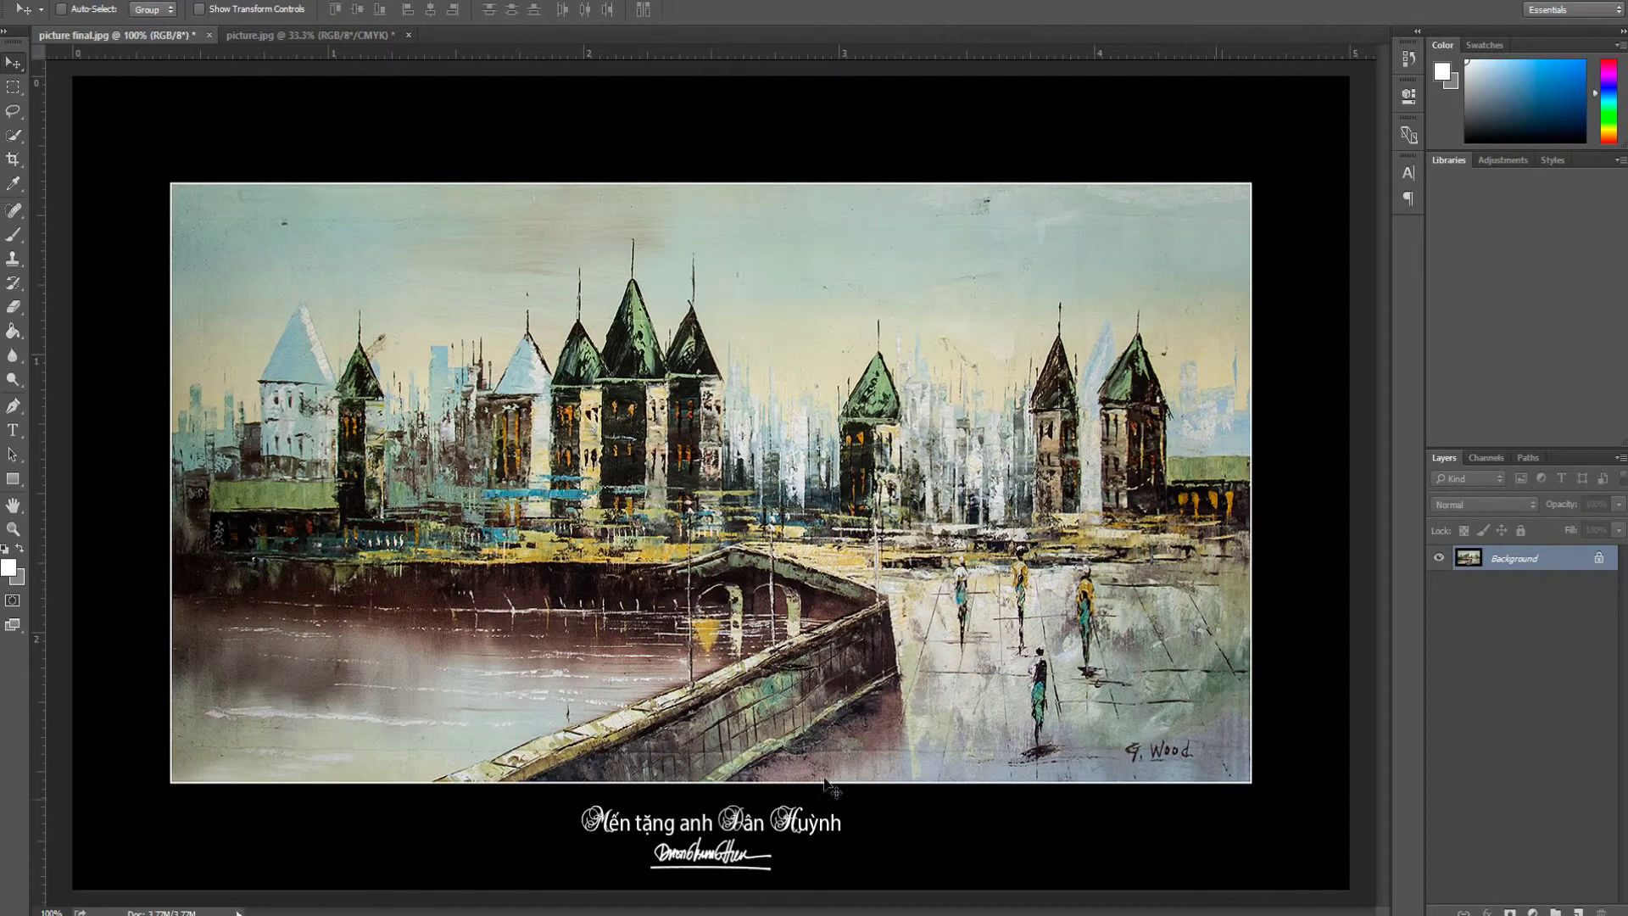
{"action": "left_click", "coordinate": [332, 35]}
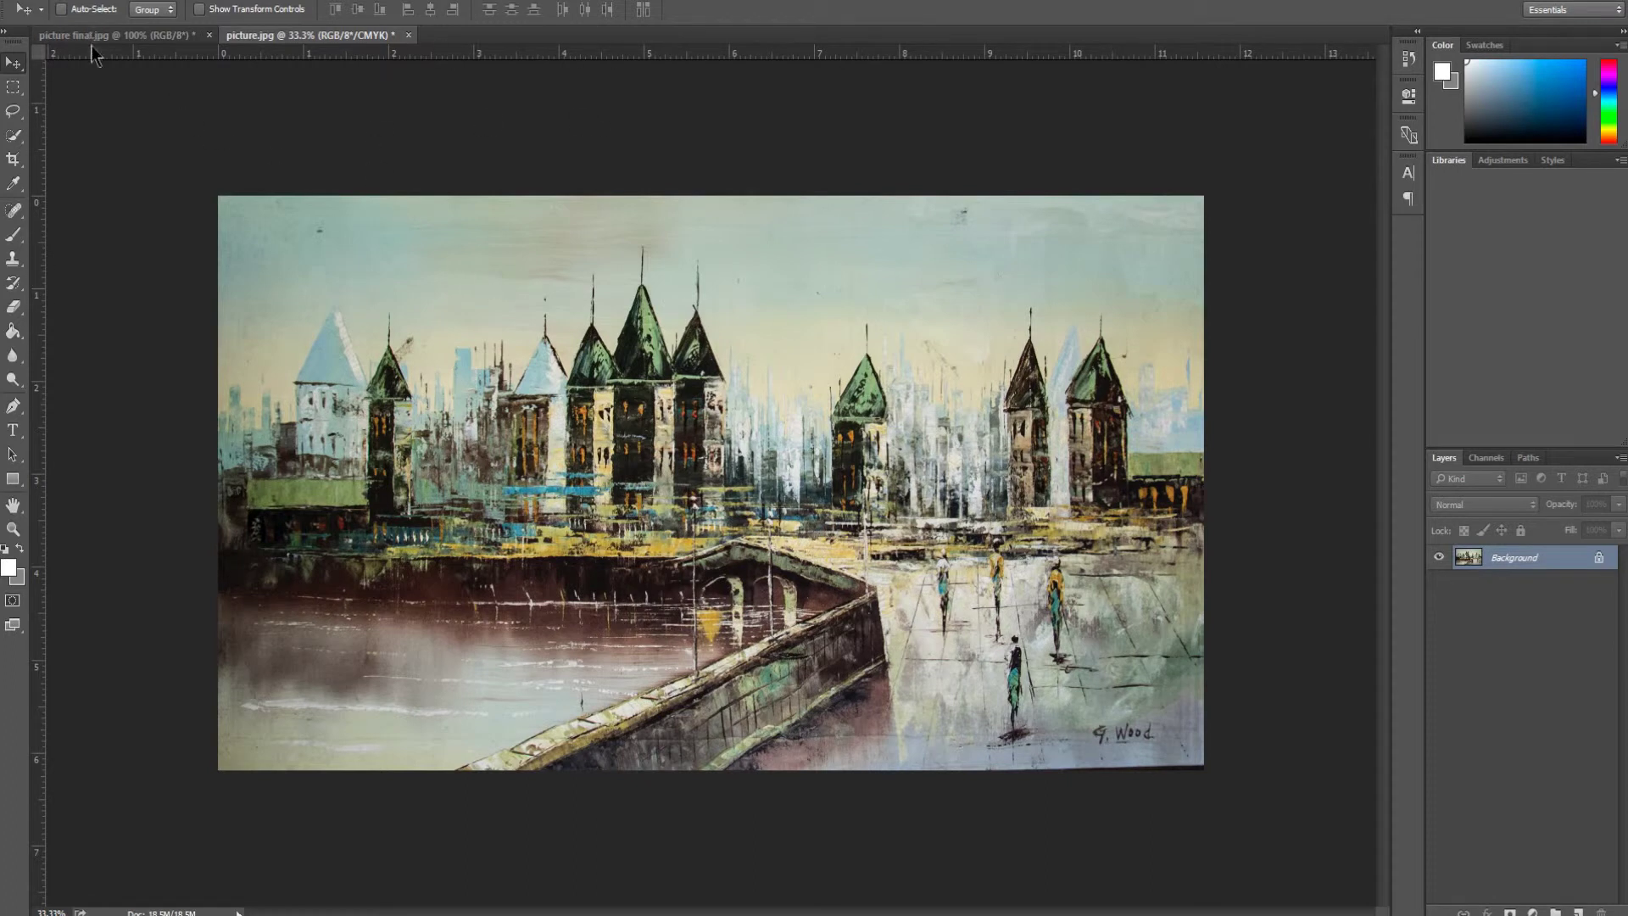
{"action": "left_click", "coordinate": [130, 39]}
{"action": "left_click", "coordinate": [320, 38]}
{"action": "left_click", "coordinate": [150, 36]}
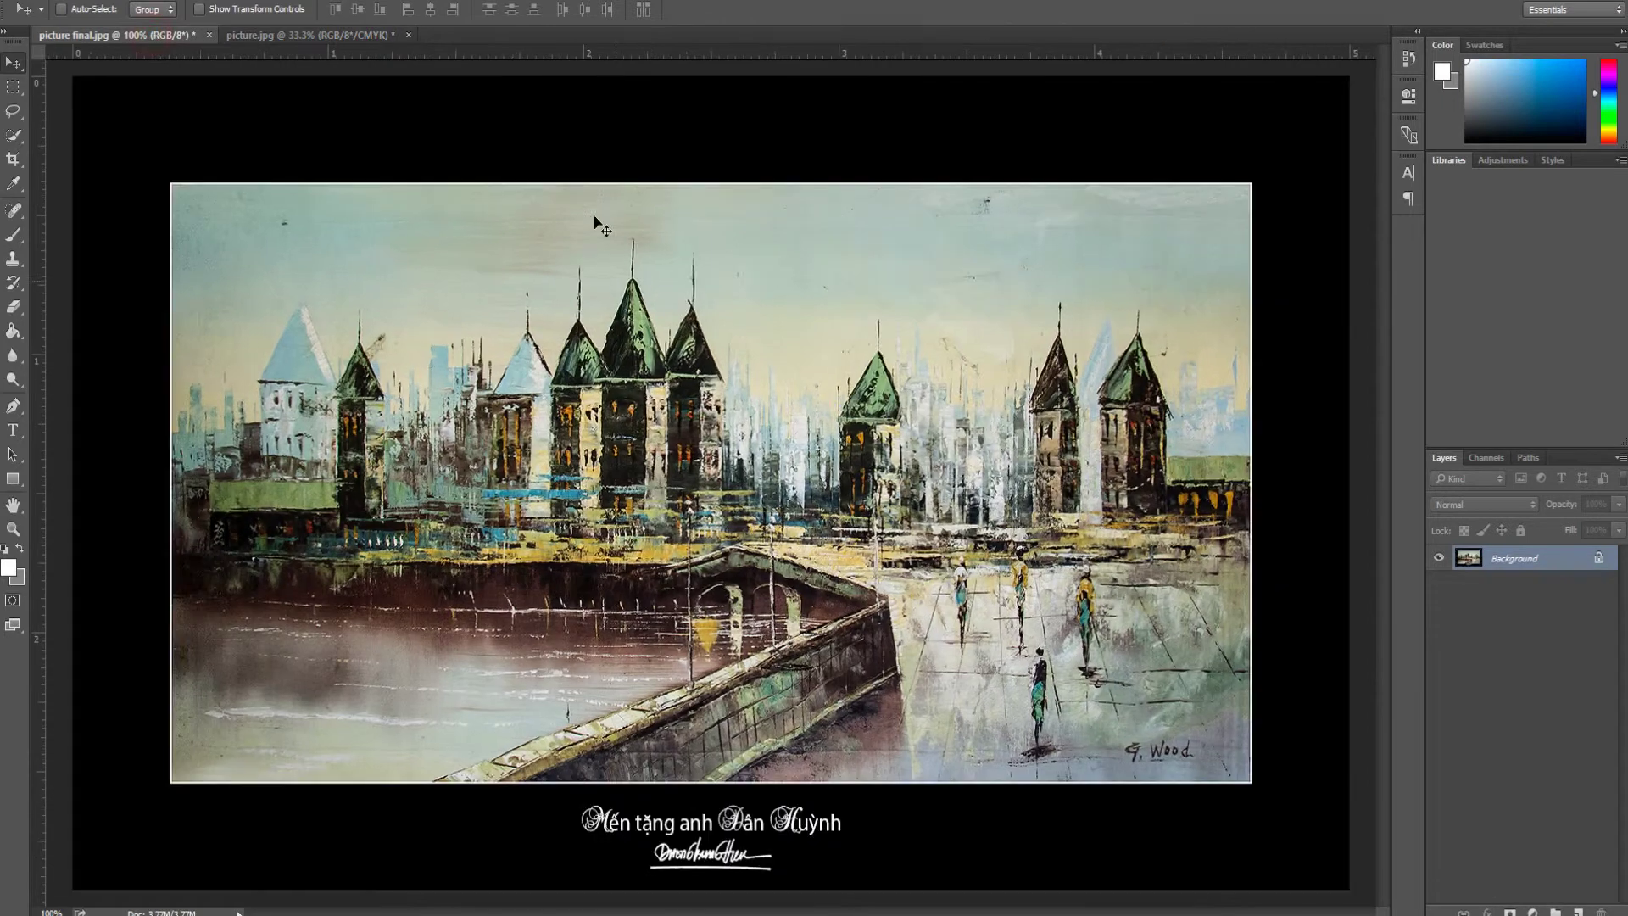
{"action": "left_click", "coordinate": [280, 40]}
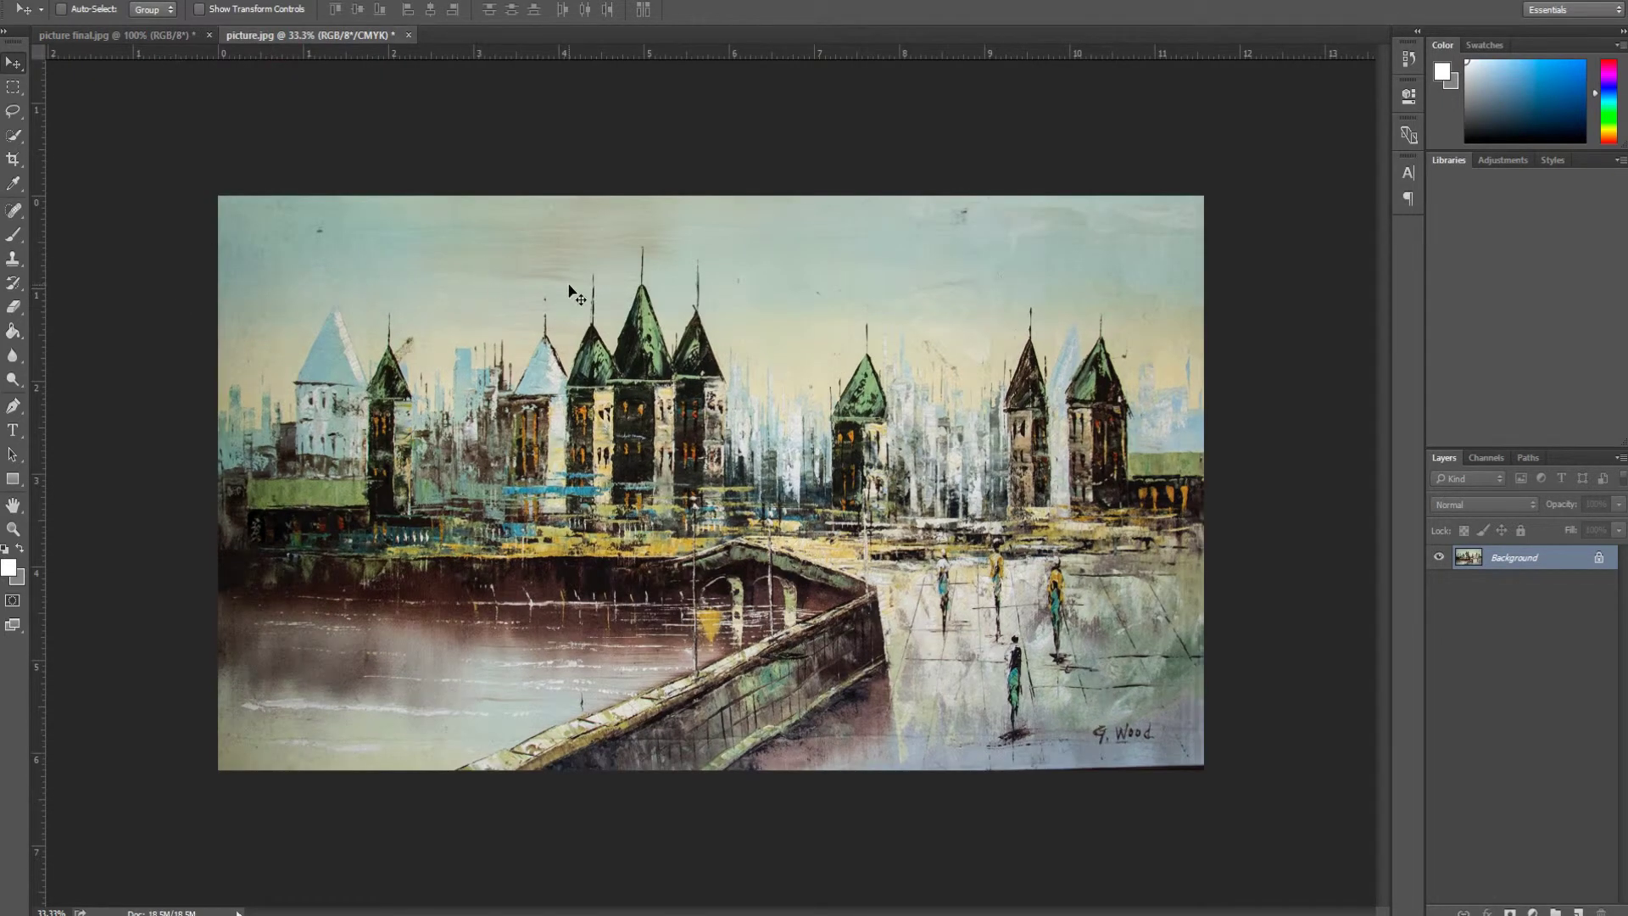
Start a Stroke on the whole canvas with white as the stroke color
{"action": "key", "text": "ctrl+a"}
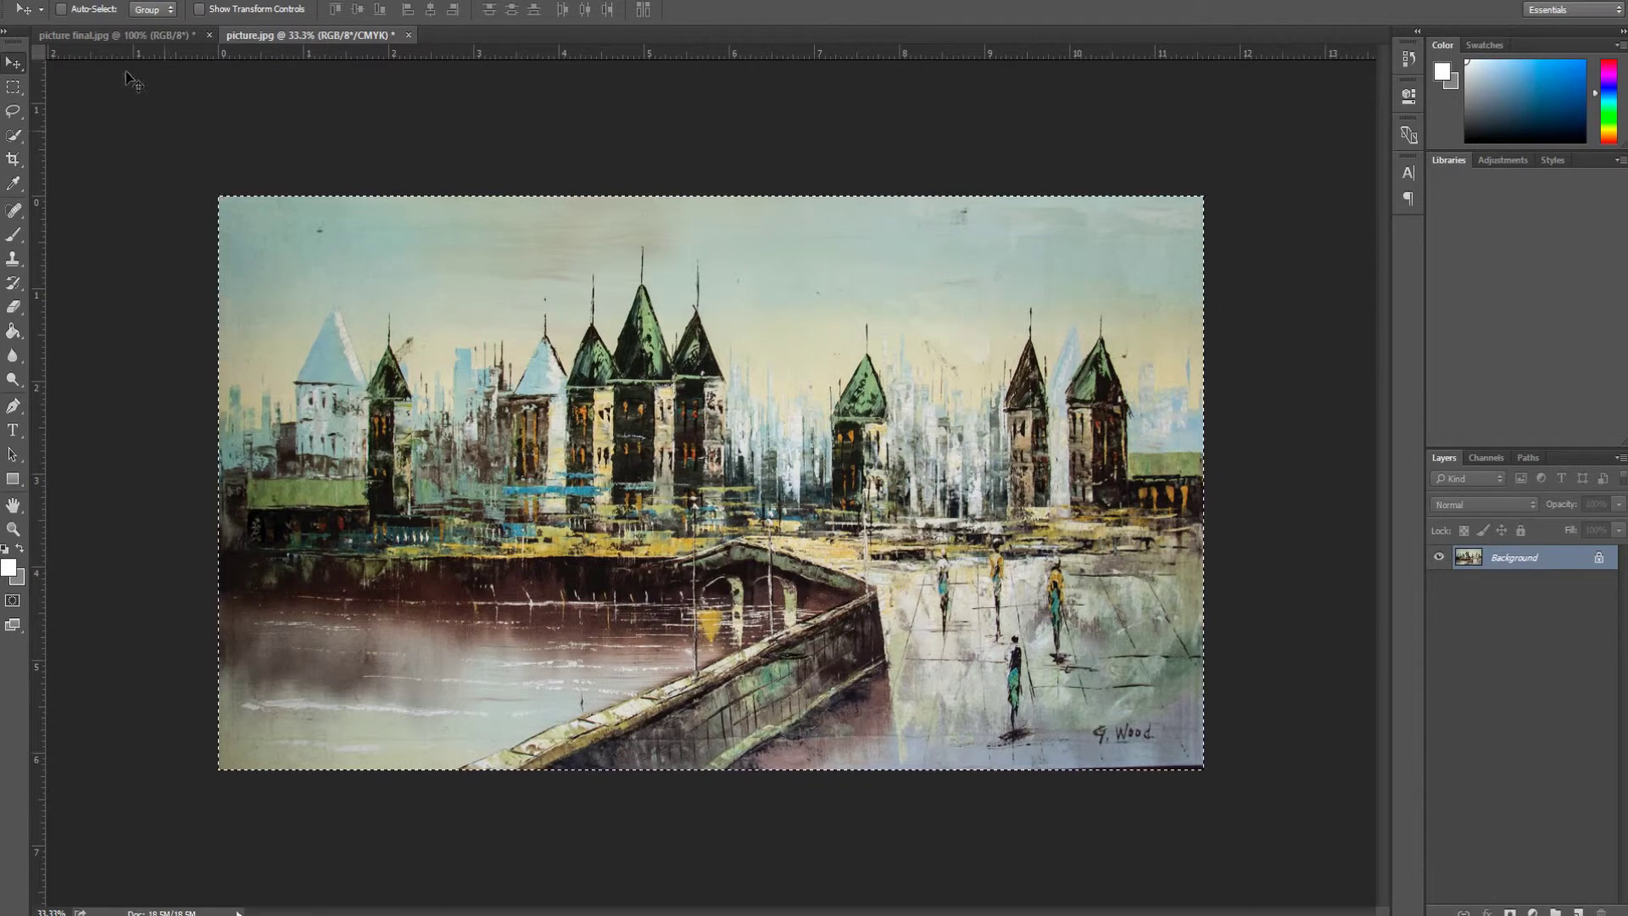
{"action": "left_click", "coordinate": [78, 2]}
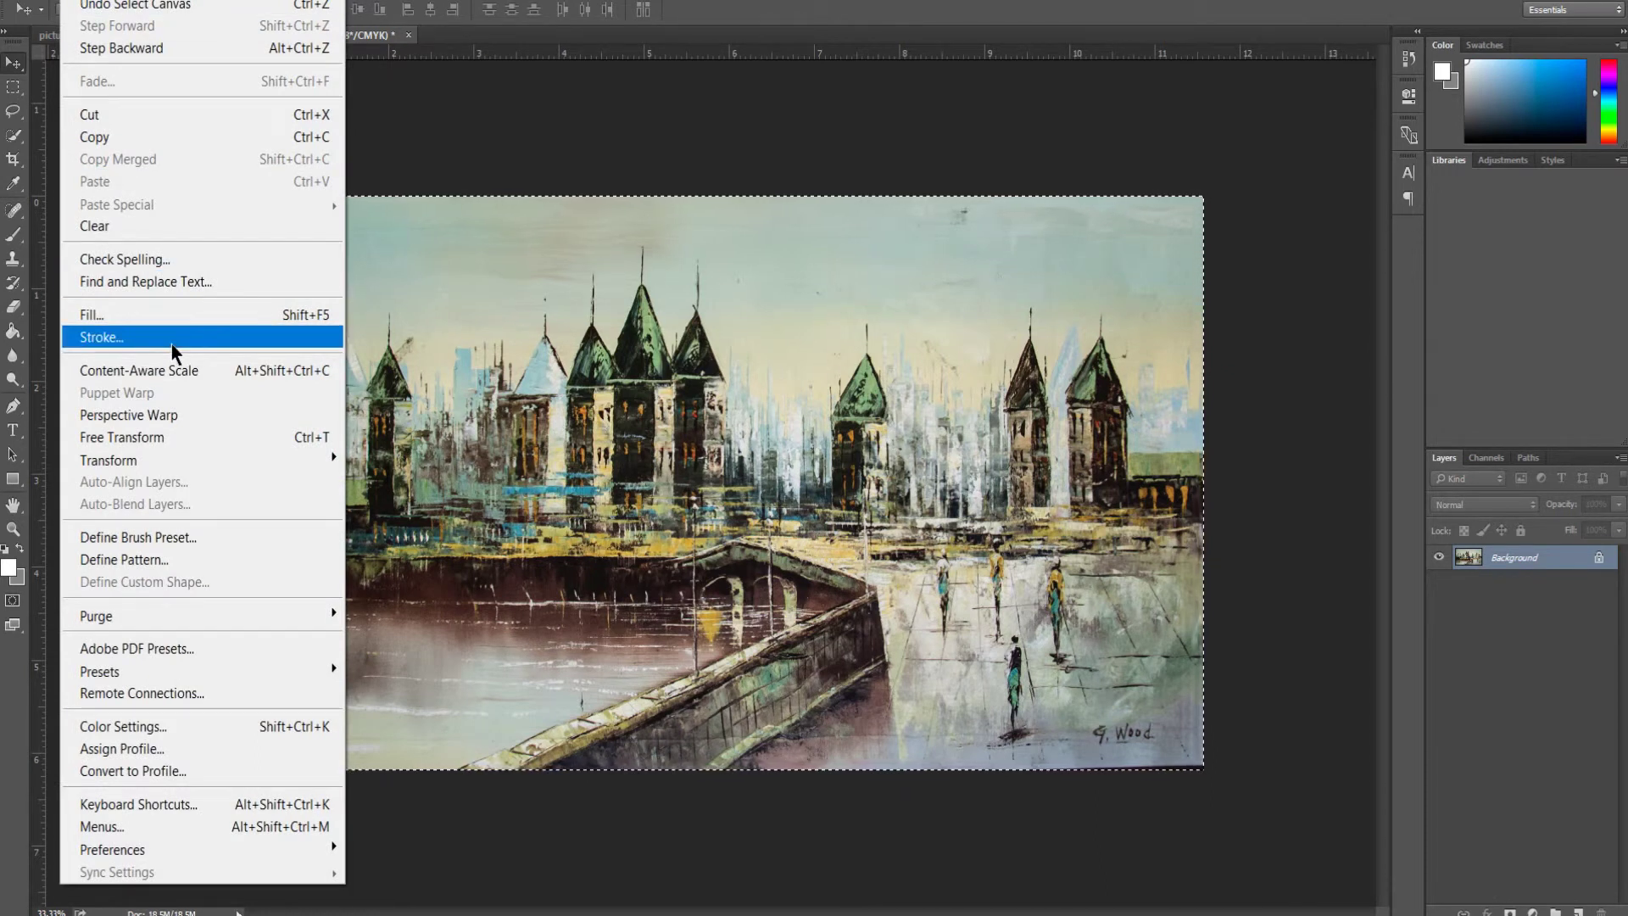
{"action": "left_click", "coordinate": [172, 337]}
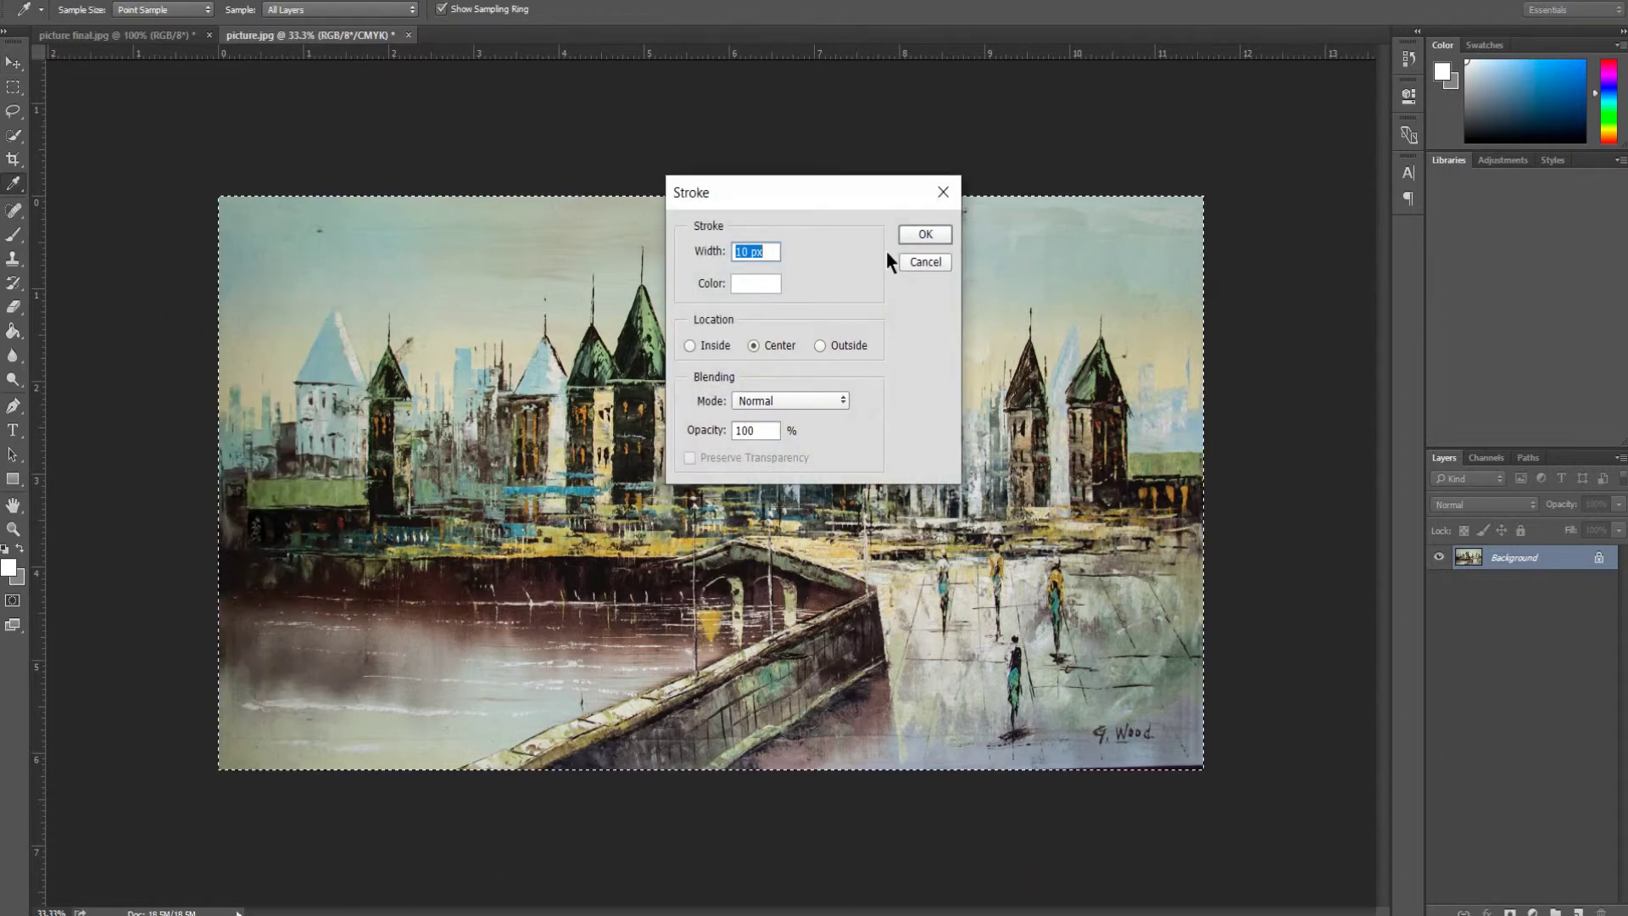
{"action": "left_click", "coordinate": [751, 252]}
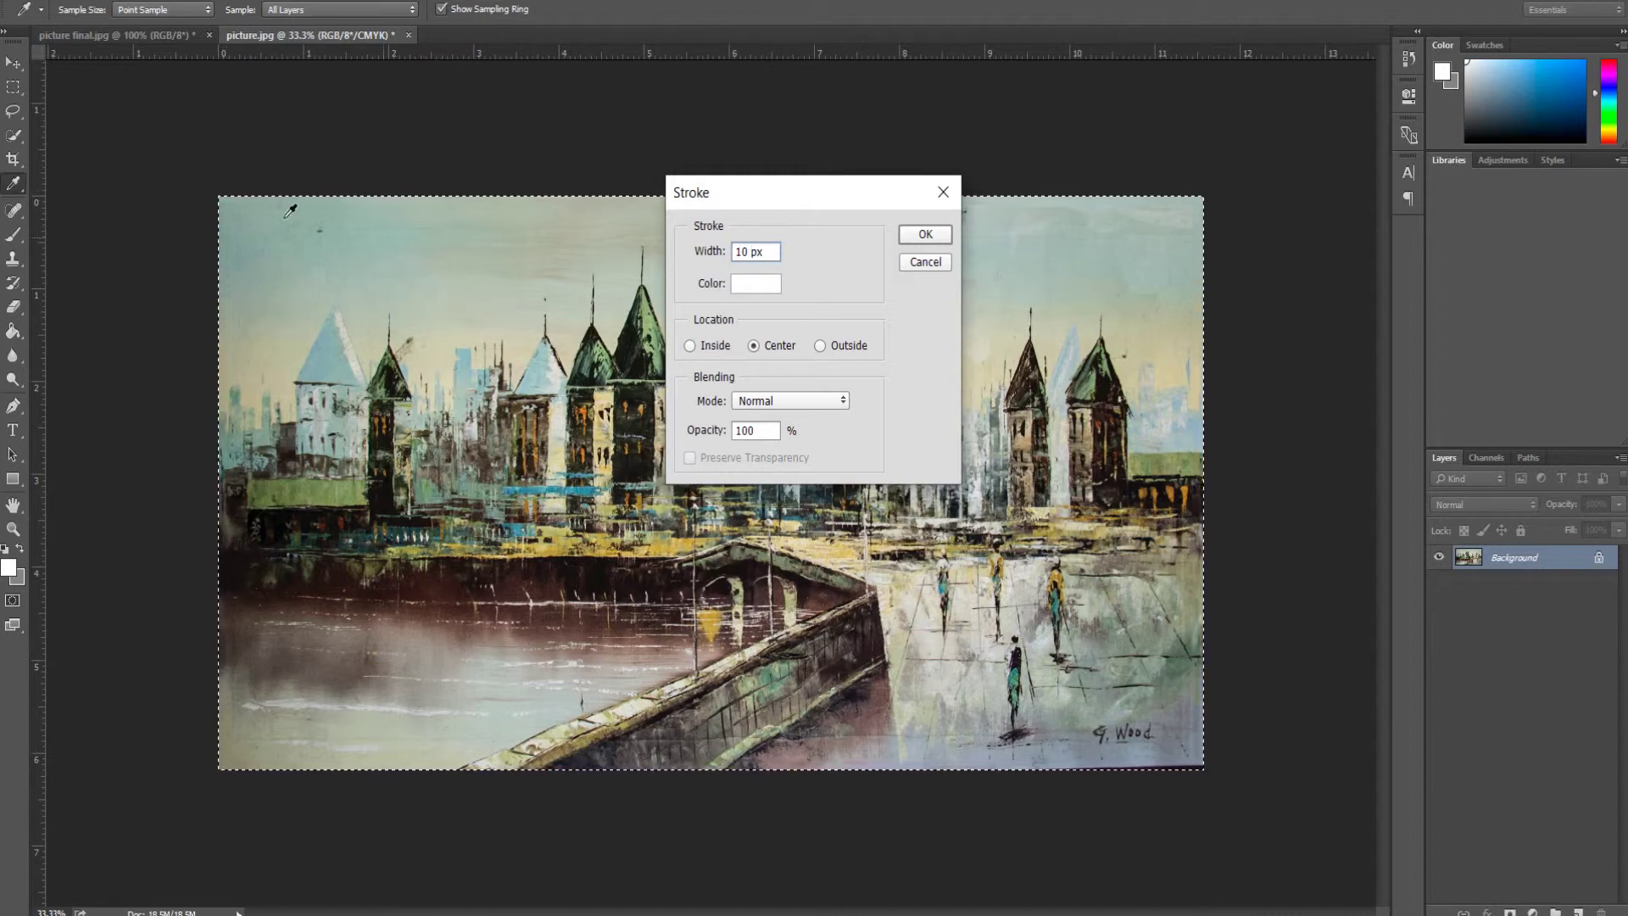
{"action": "left_click", "coordinate": [751, 284]}
{"action": "mouse_move", "coordinate": [729, 255]}
{"action": "left_mouse_down"}
{"action": "mouse_move", "coordinate": [618, 204]}
{"action": "mouse_move", "coordinate": [559, 201]}
{"action": "left_mouse_up"}
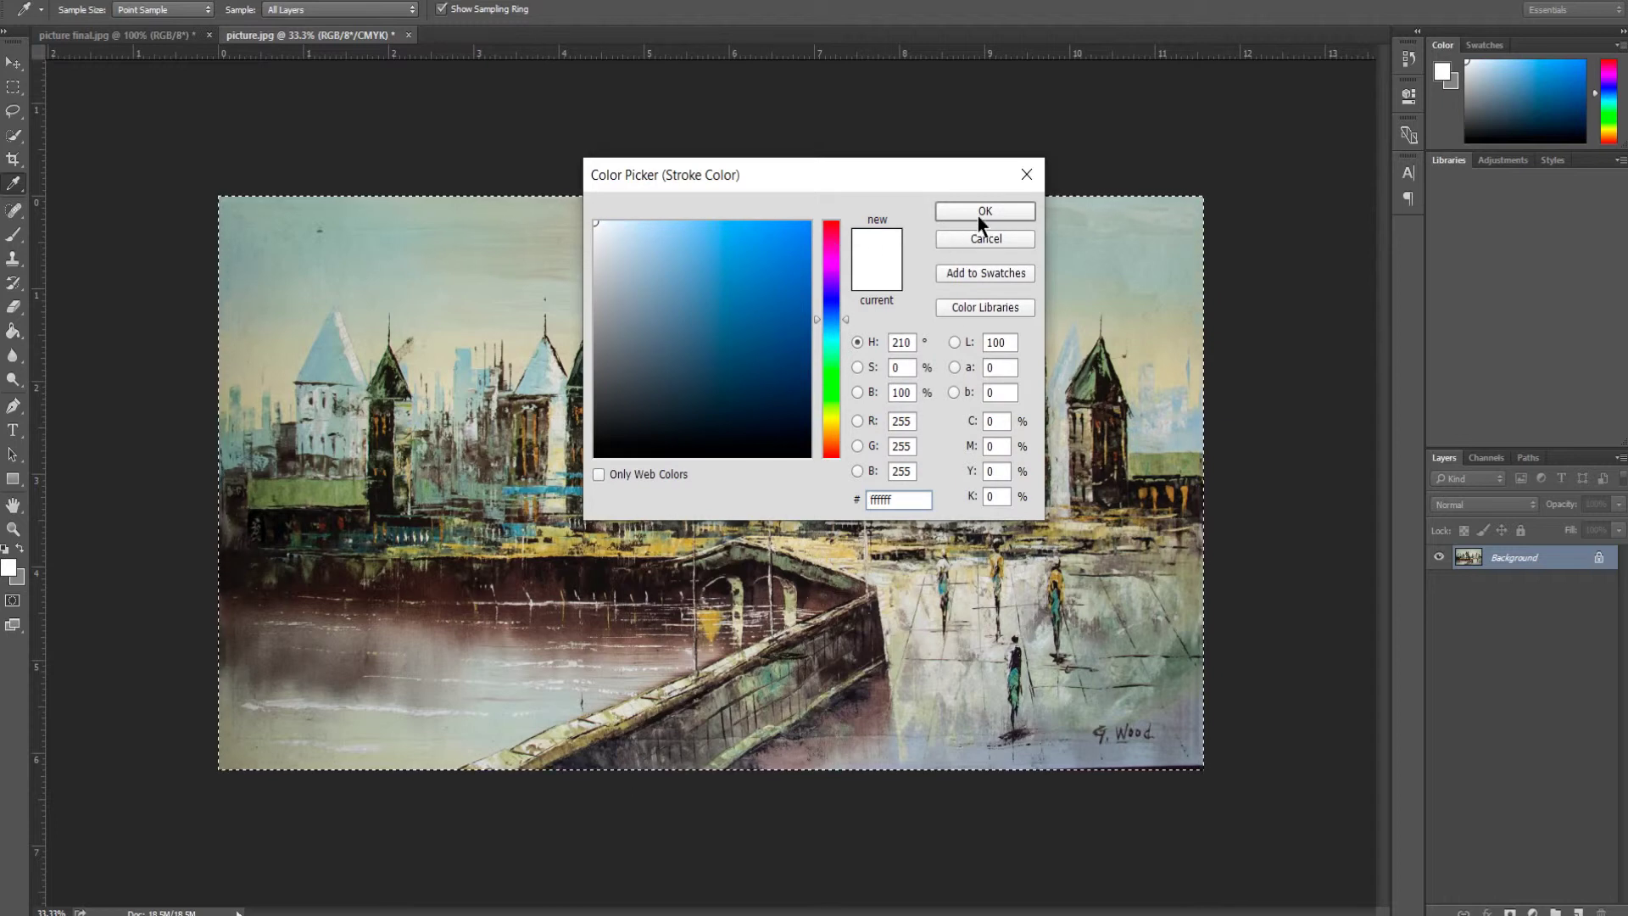
{"action": "left_click", "coordinate": [682, 330]}
{"action": "left_click", "coordinate": [763, 274]}
{"action": "left_click", "coordinate": [672, 247]}
{"action": "left_click", "coordinate": [752, 331]}
{"action": "left_click", "coordinate": [768, 251]}
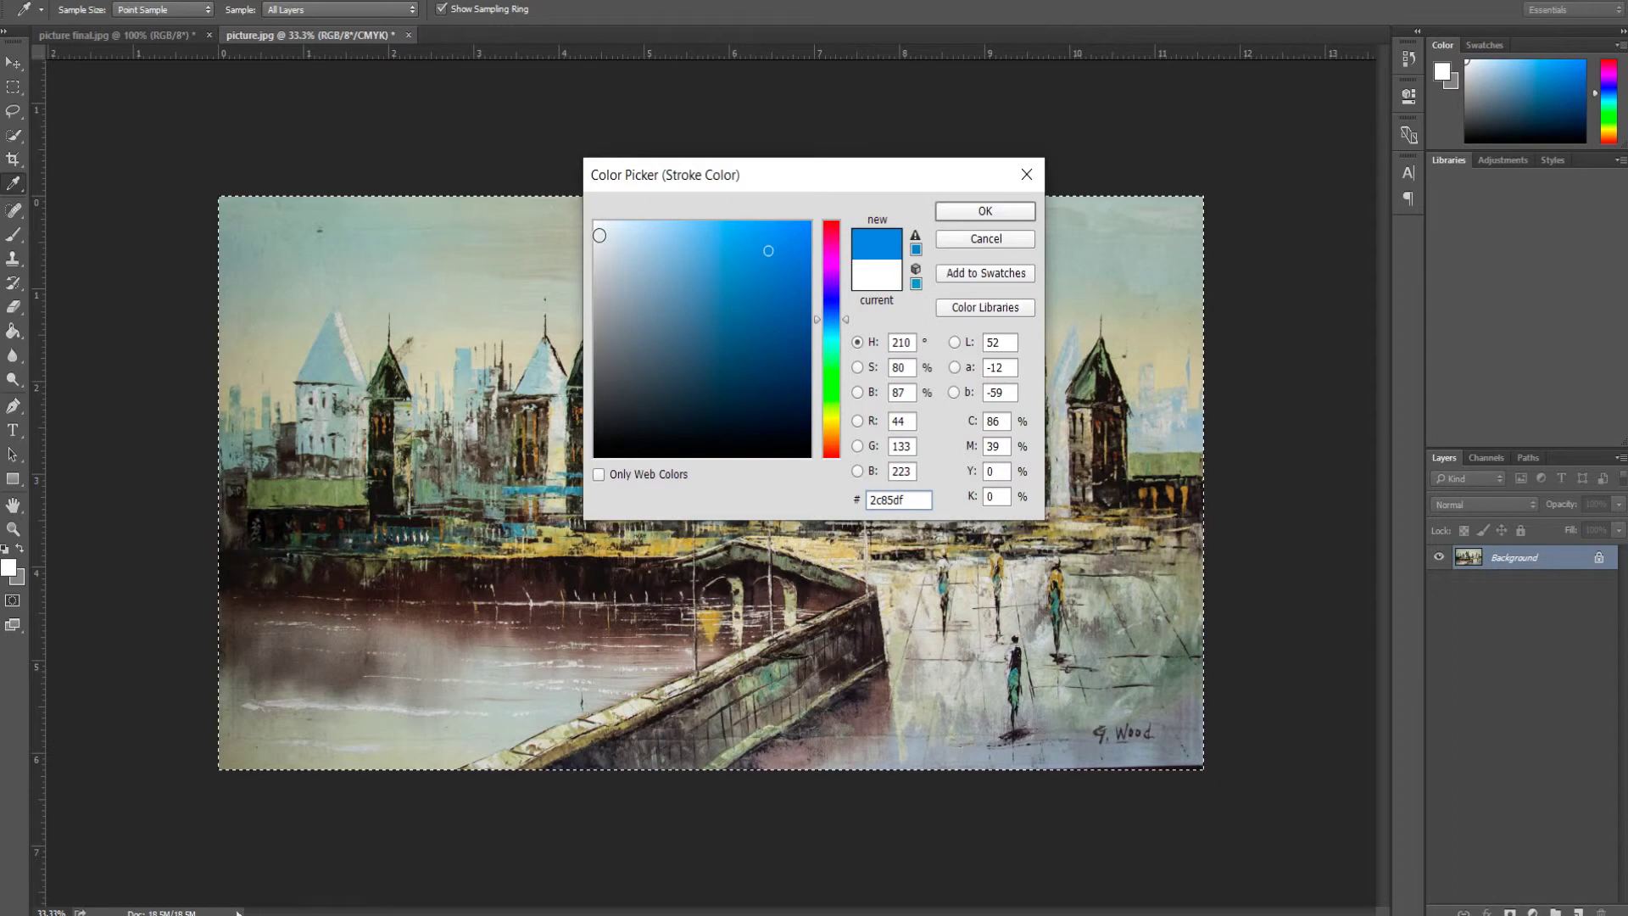
{"action": "left_click", "coordinate": [596, 223]}
{"action": "left_click", "coordinate": [958, 215]}
Apply the white stroke at 10 px width, centered on the canvas edge, and deselect
{"action": "left_click", "coordinate": [752, 252]}
{"action": "left_click", "coordinate": [750, 252]}
{"action": "left_click_drag", "start_coordinate": [750, 252], "coordinate": [728, 260]}
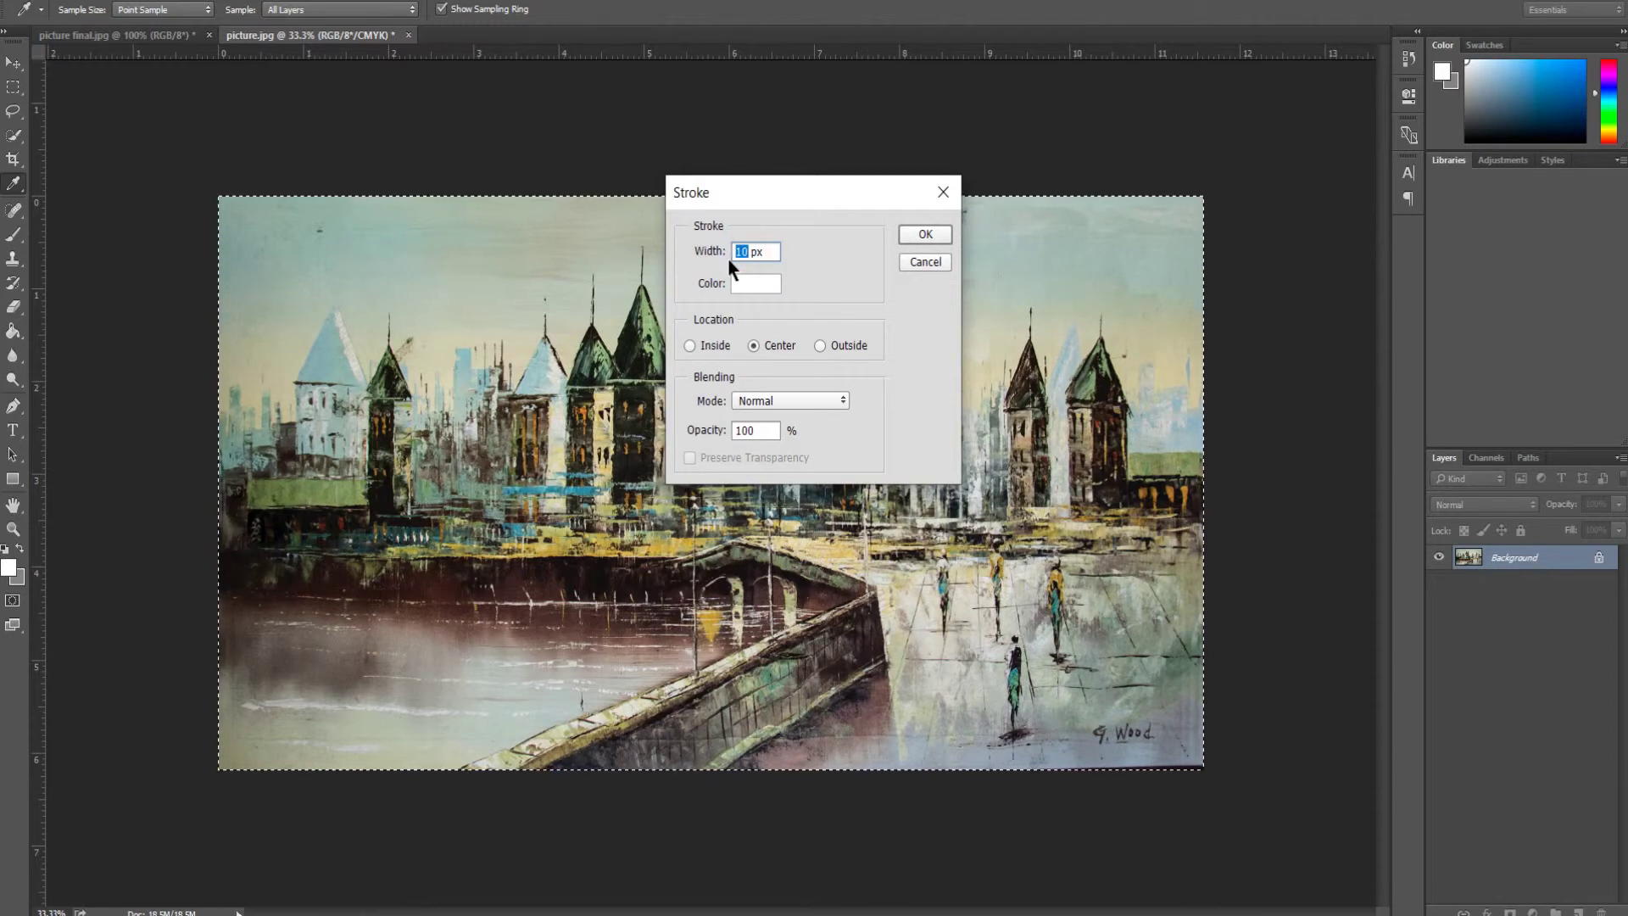
{"action": "left_click", "coordinate": [752, 259]}
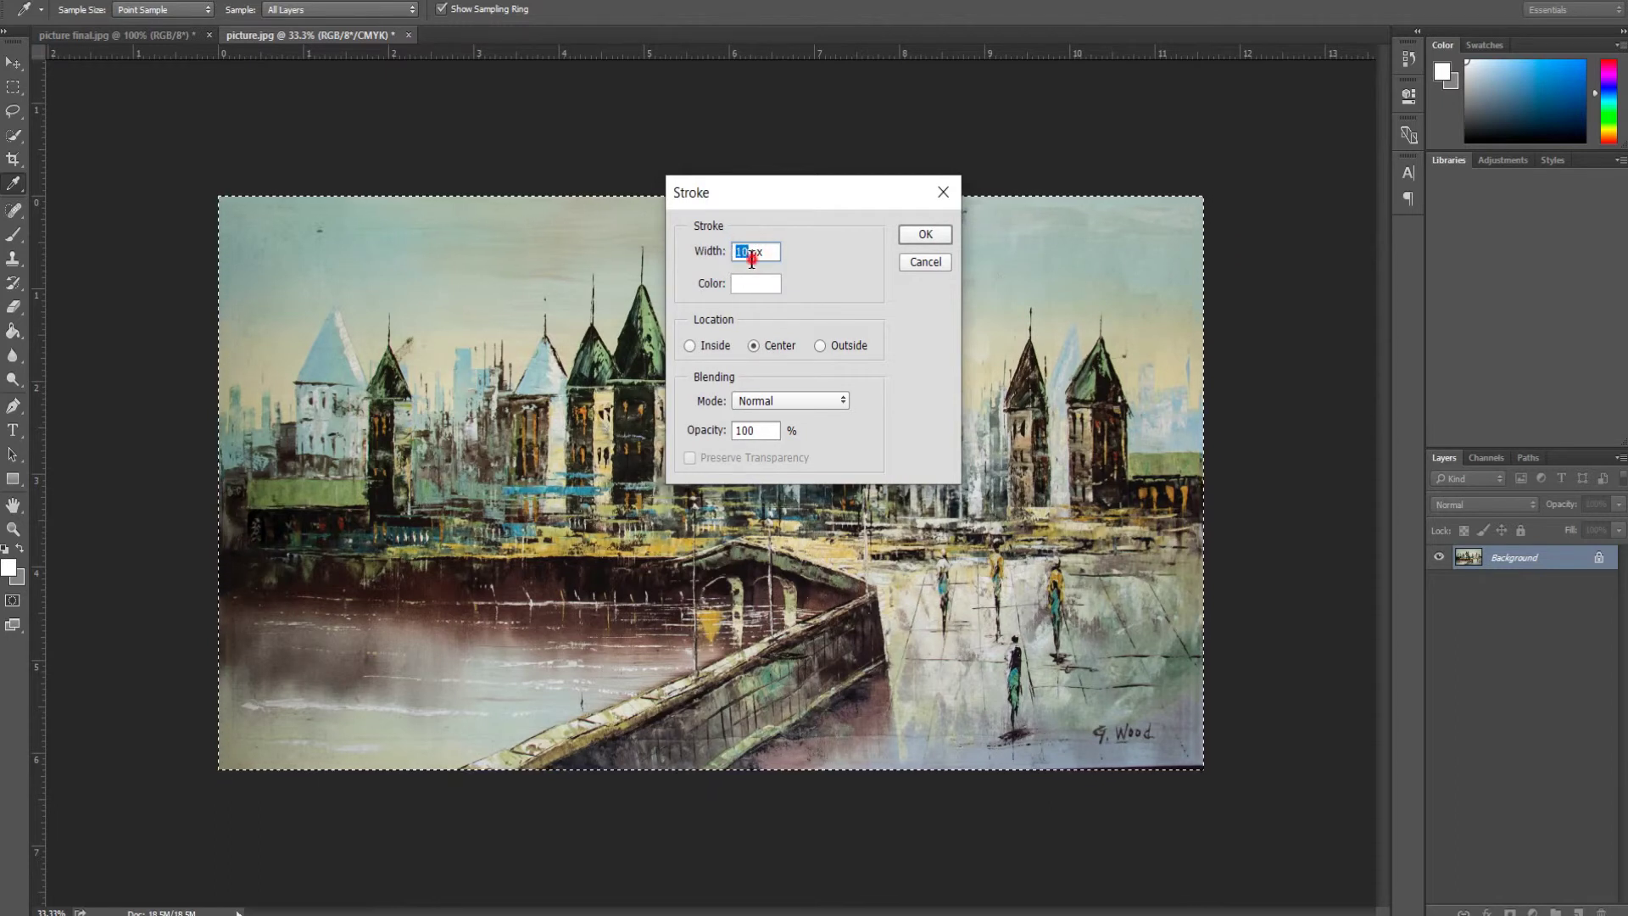
{"action": "left_click", "coordinate": [756, 284]}
{"action": "left_click", "coordinate": [1001, 212]}
{"action": "left_click", "coordinate": [750, 250]}
{"action": "double_click", "coordinate": [748, 251]}
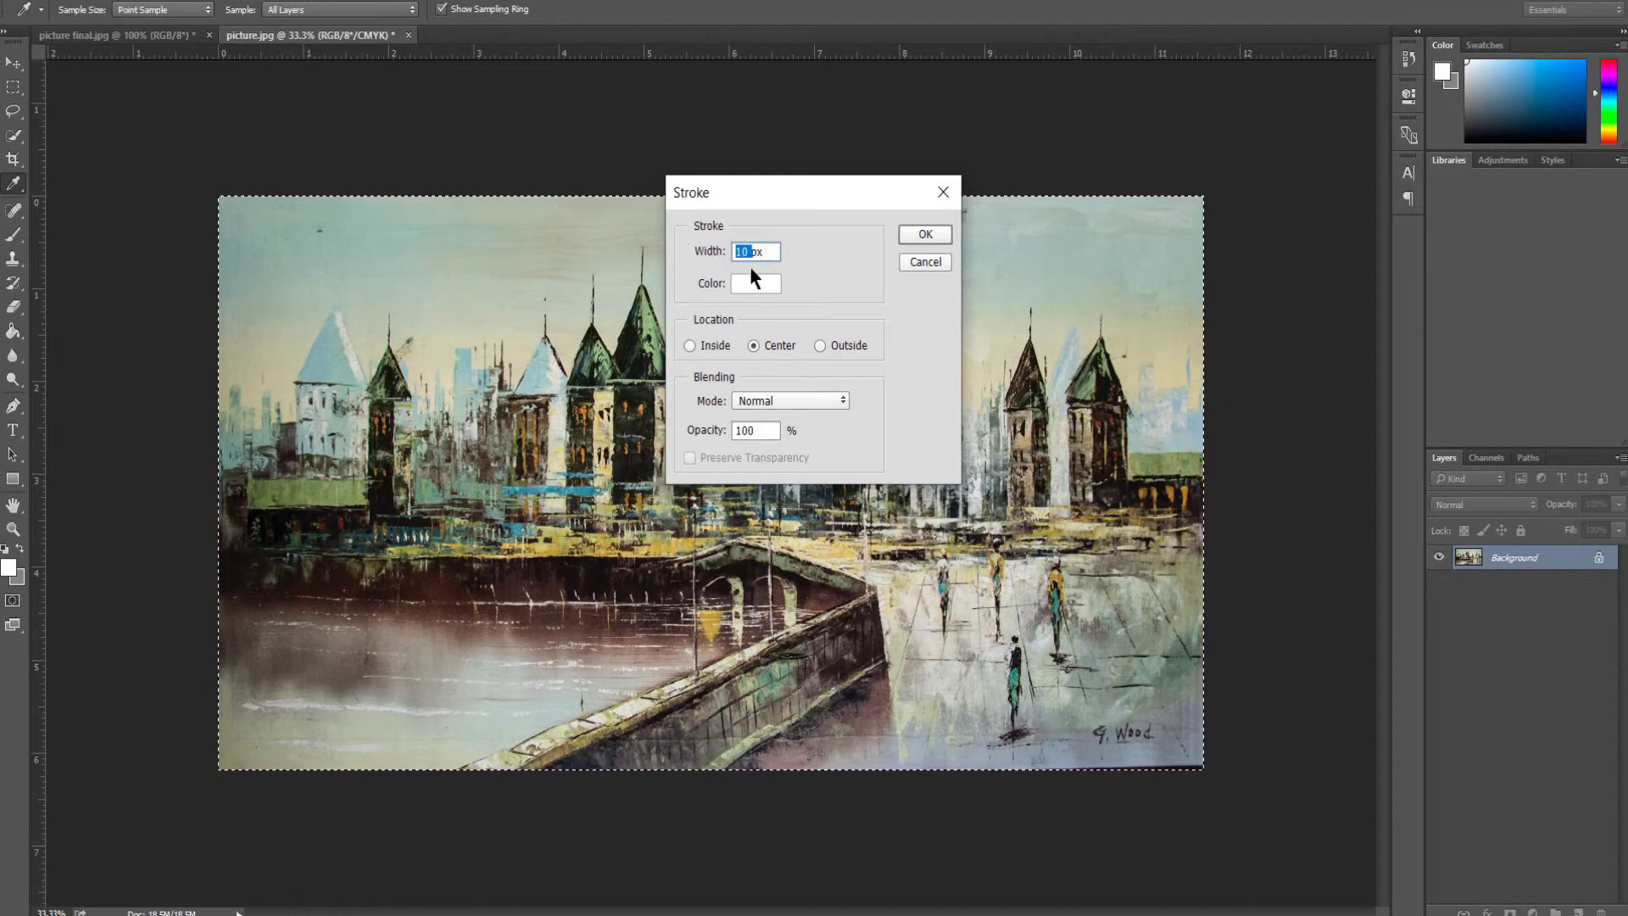
{"action": "left_click", "coordinate": [925, 234]}
{"action": "key", "text": "v"}
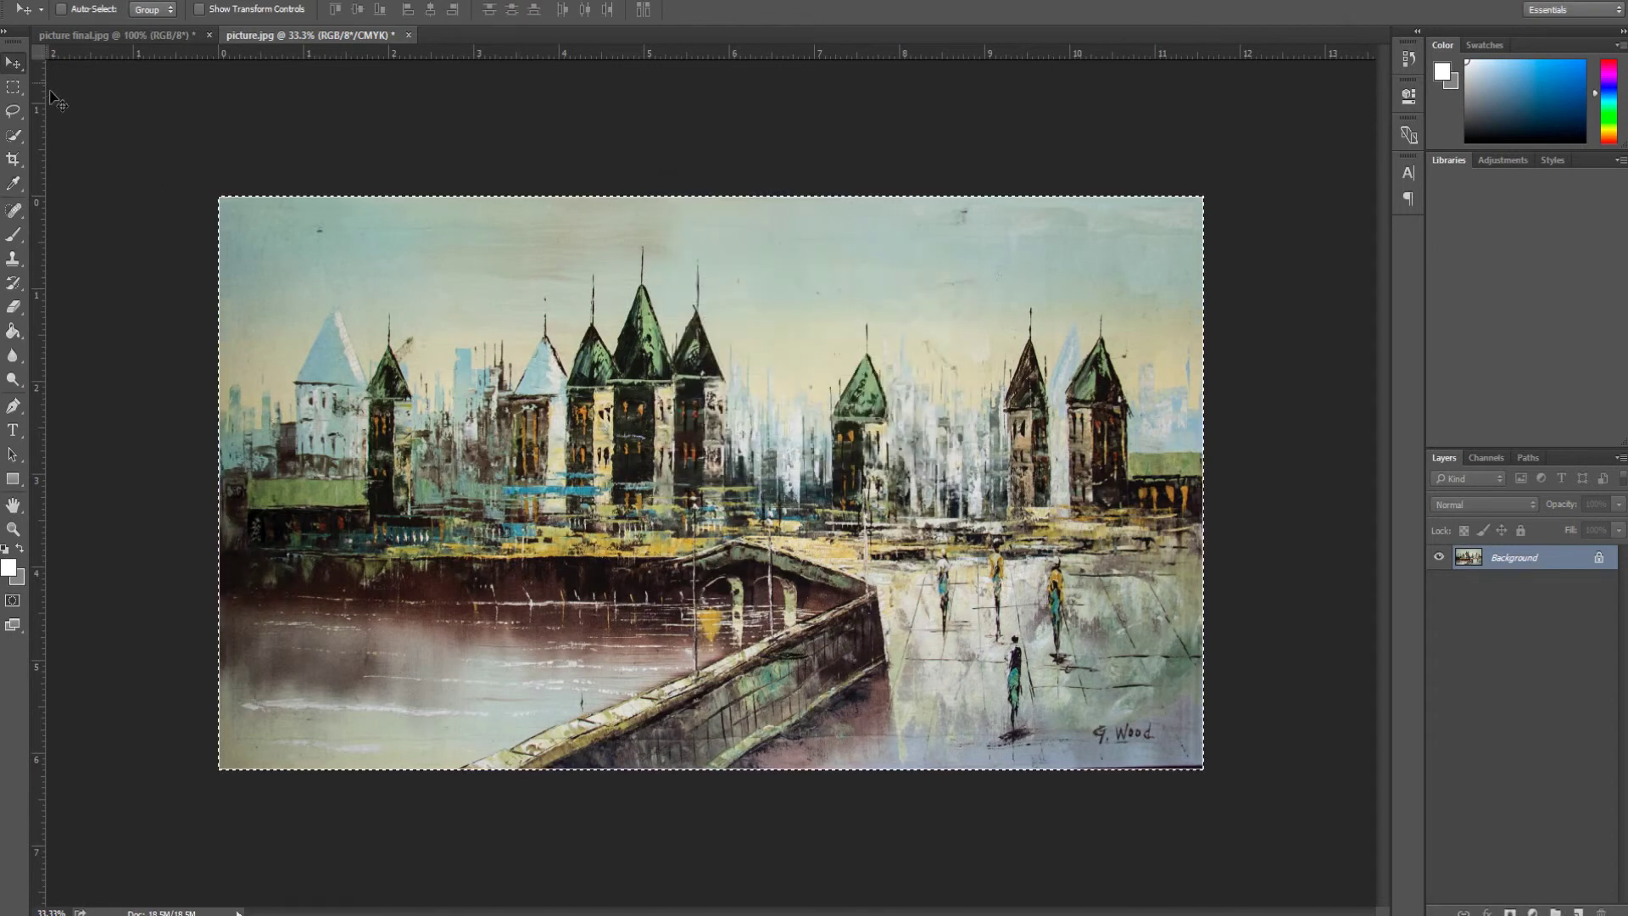
{"action": "key", "text": "ctrl+d"}
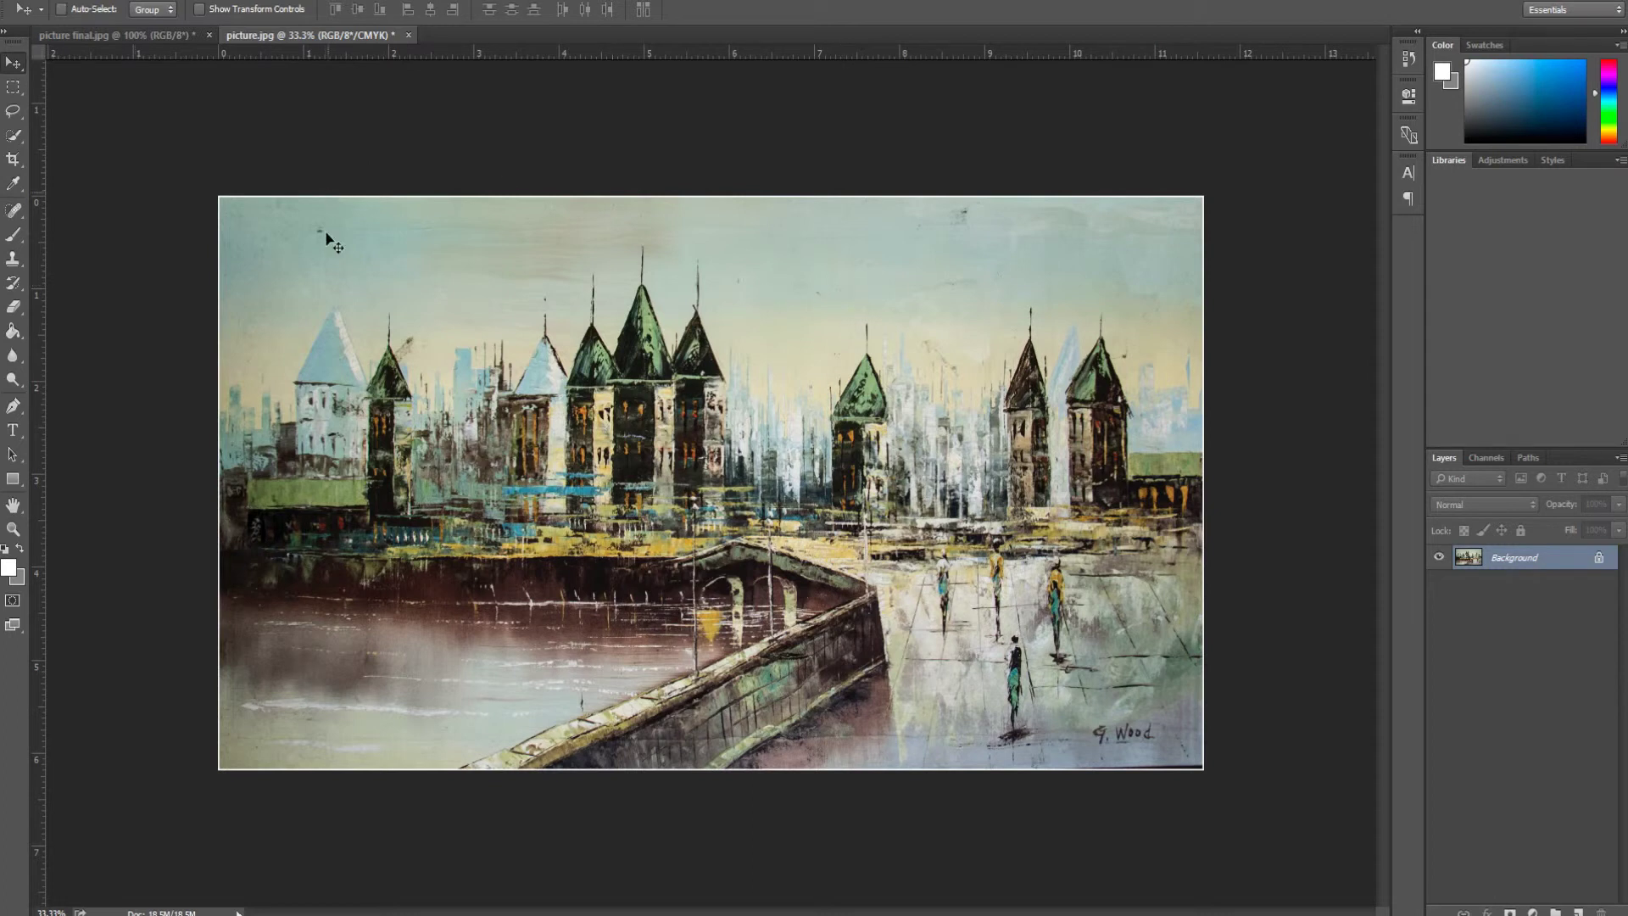
Stroke the whole canvas edge with a centered 100 px white border and view picture final.jpg for comparison
{"action": "key", "text": "ctrl+a"}
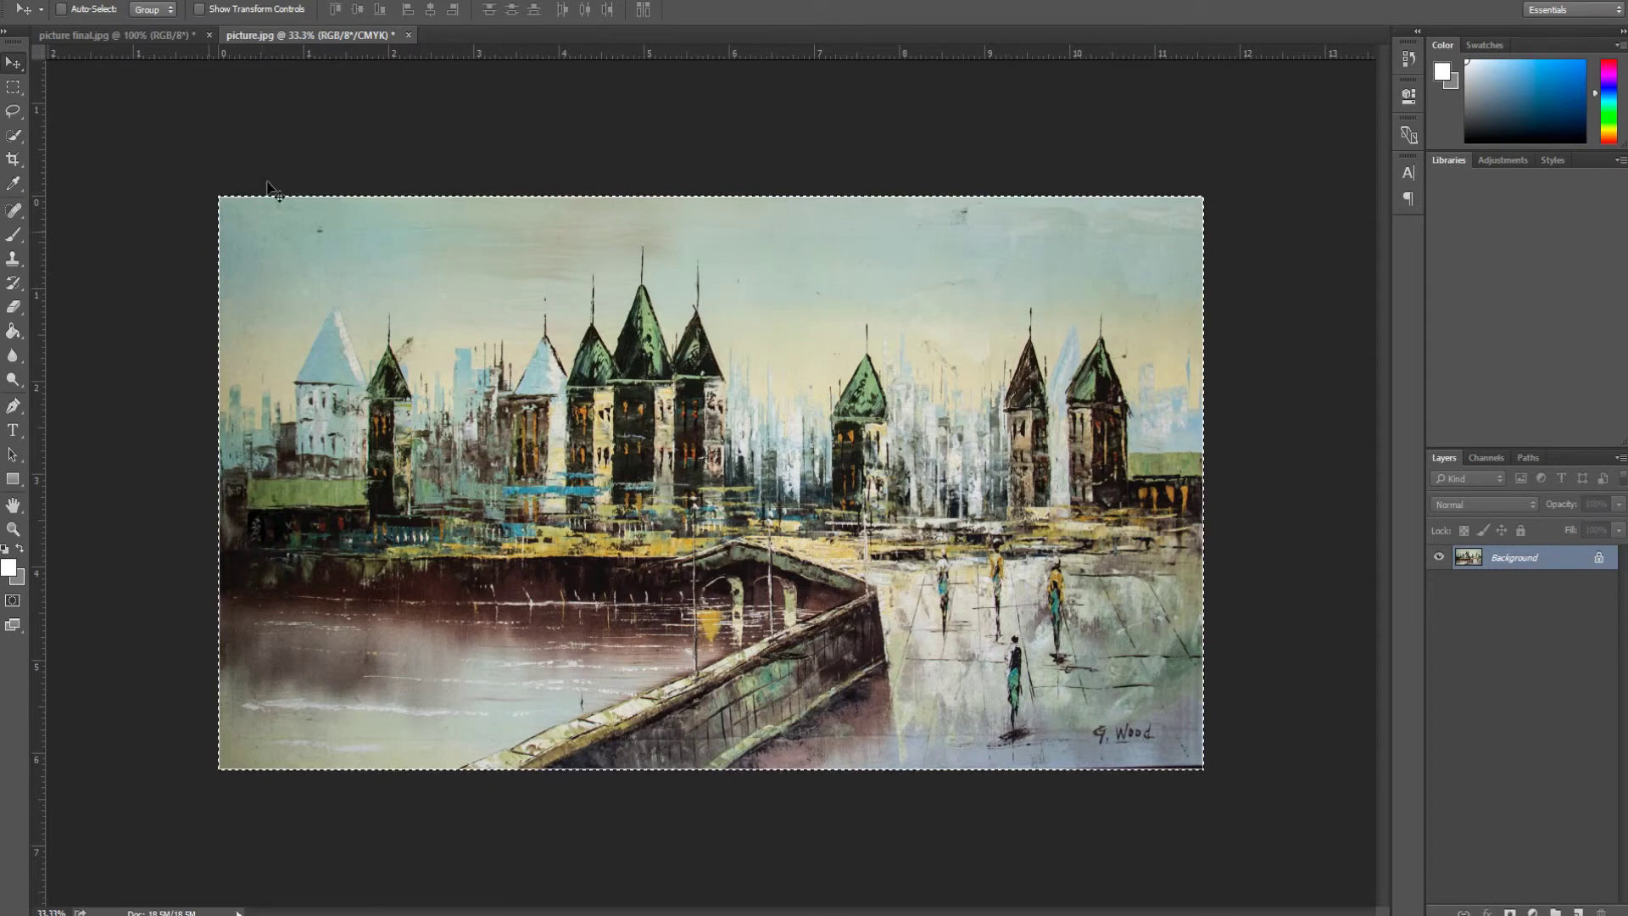
{"action": "left_click", "coordinate": [75, 2]}
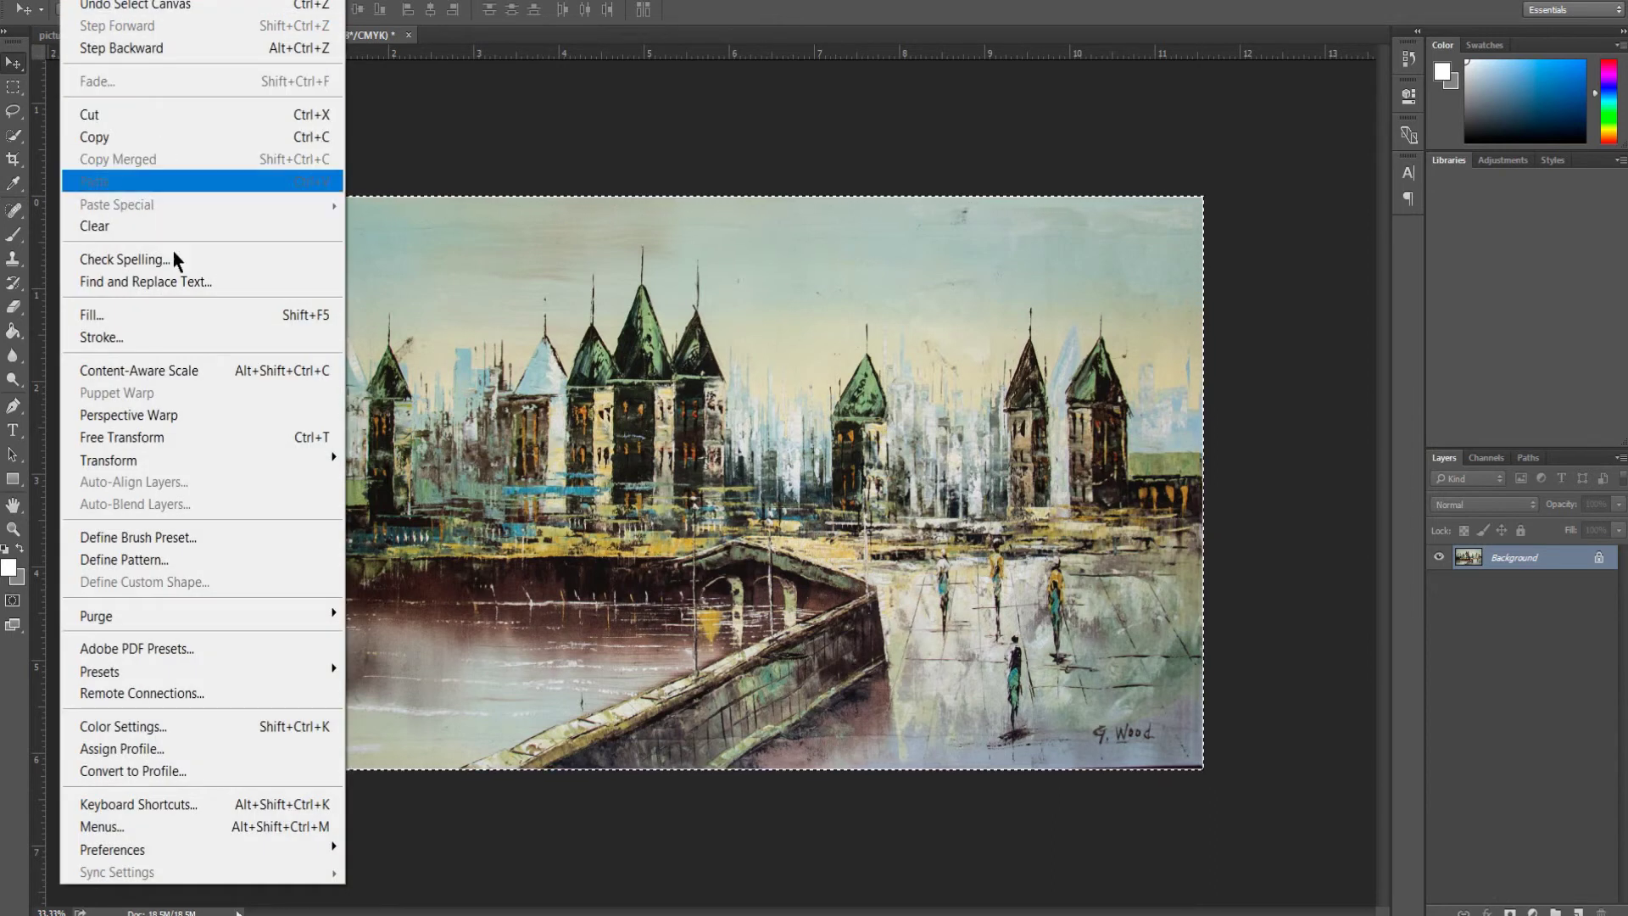
{"action": "left_click", "coordinate": [209, 338]}
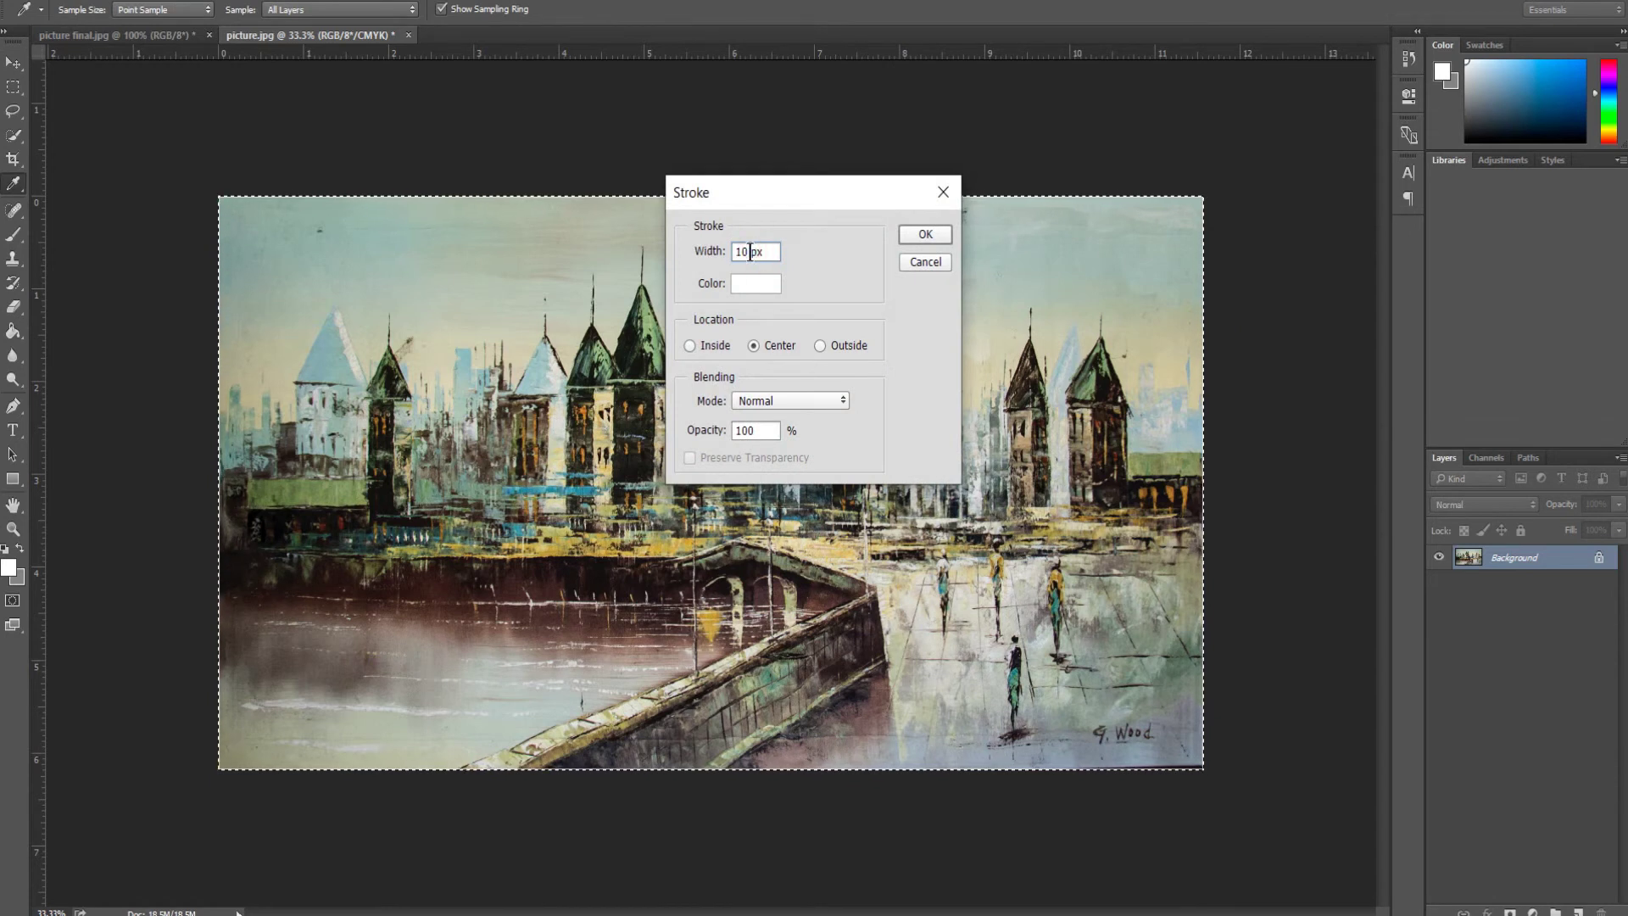
{"action": "double_click", "coordinate": [749, 251]}
{"action": "type", "text": "100"}
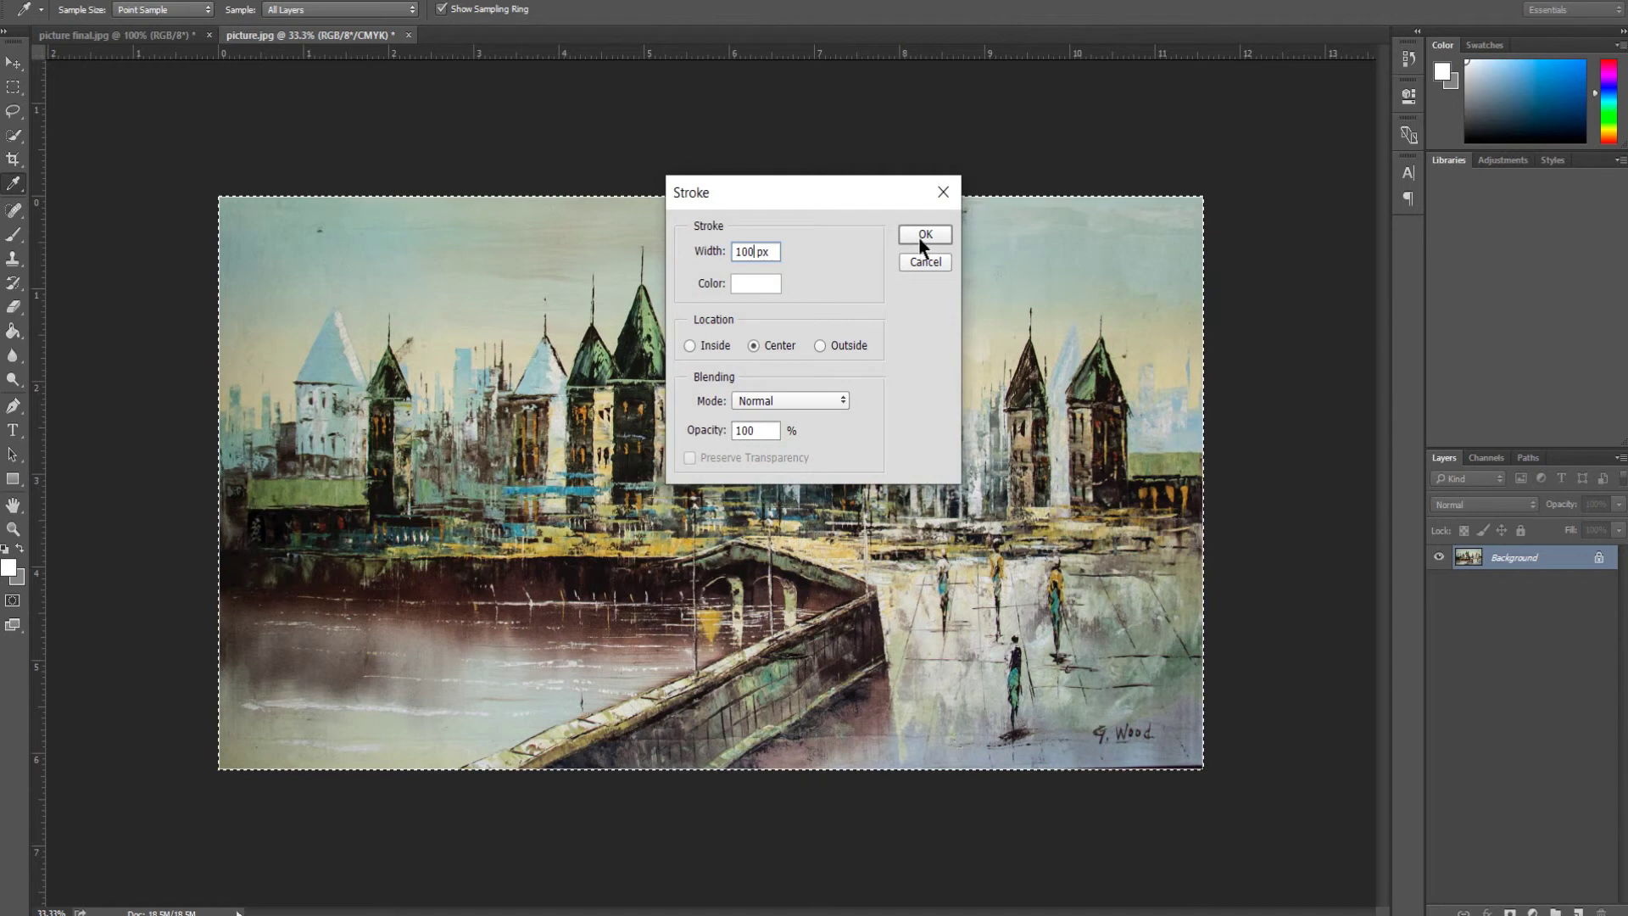
{"action": "left_click", "coordinate": [920, 239]}
{"action": "key", "text": "v"}
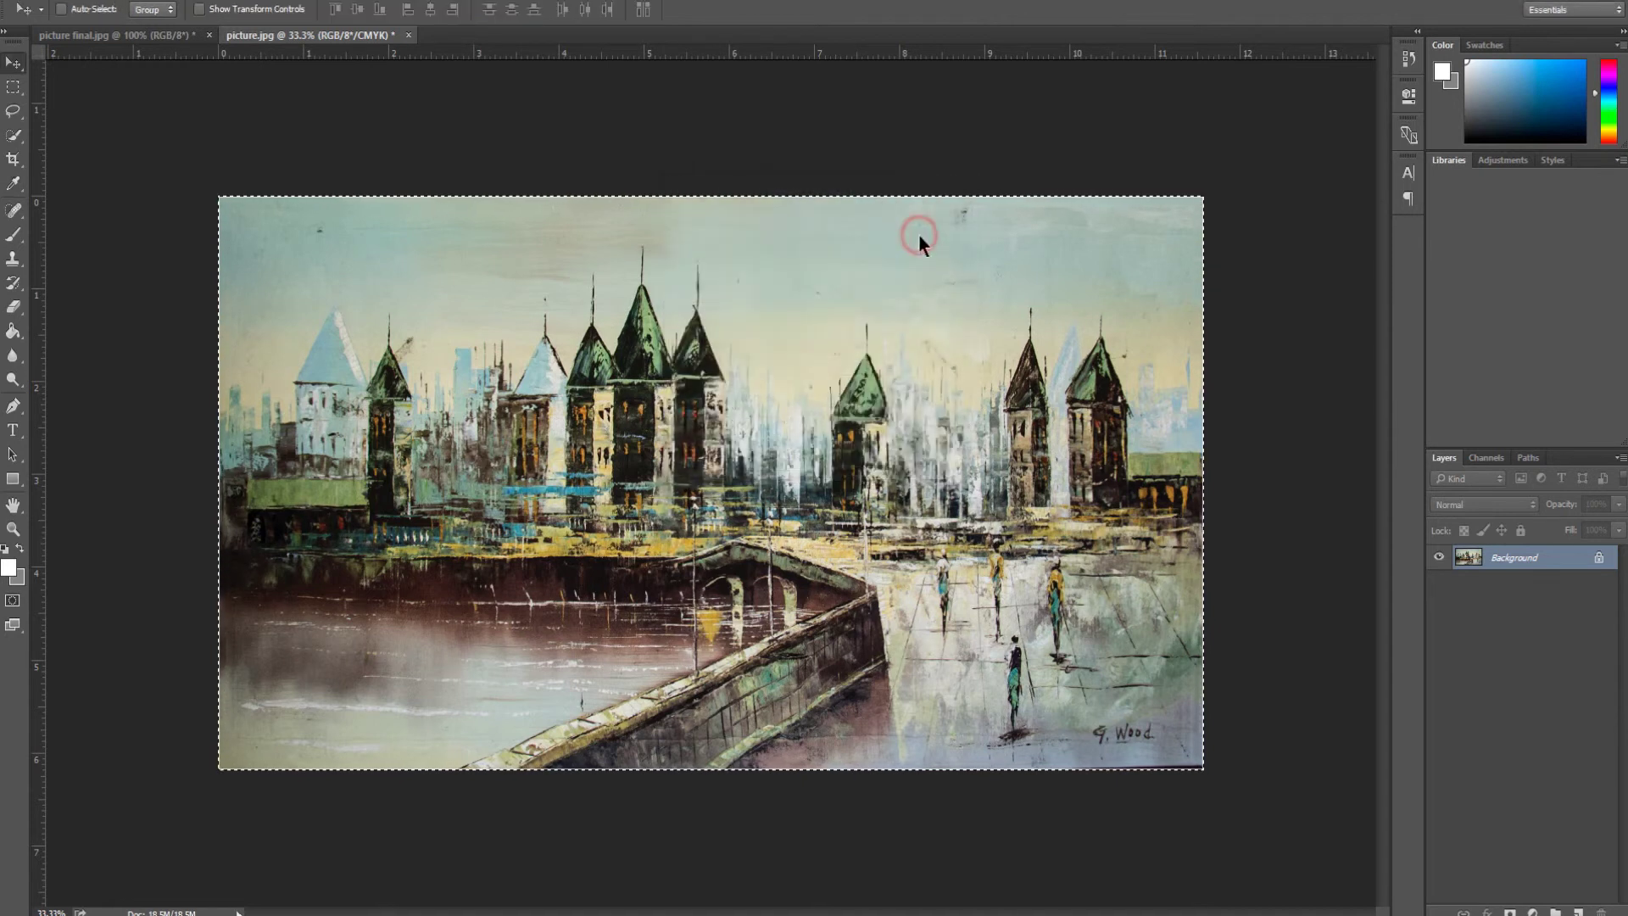
{"action": "key", "text": "ctrl+c"}
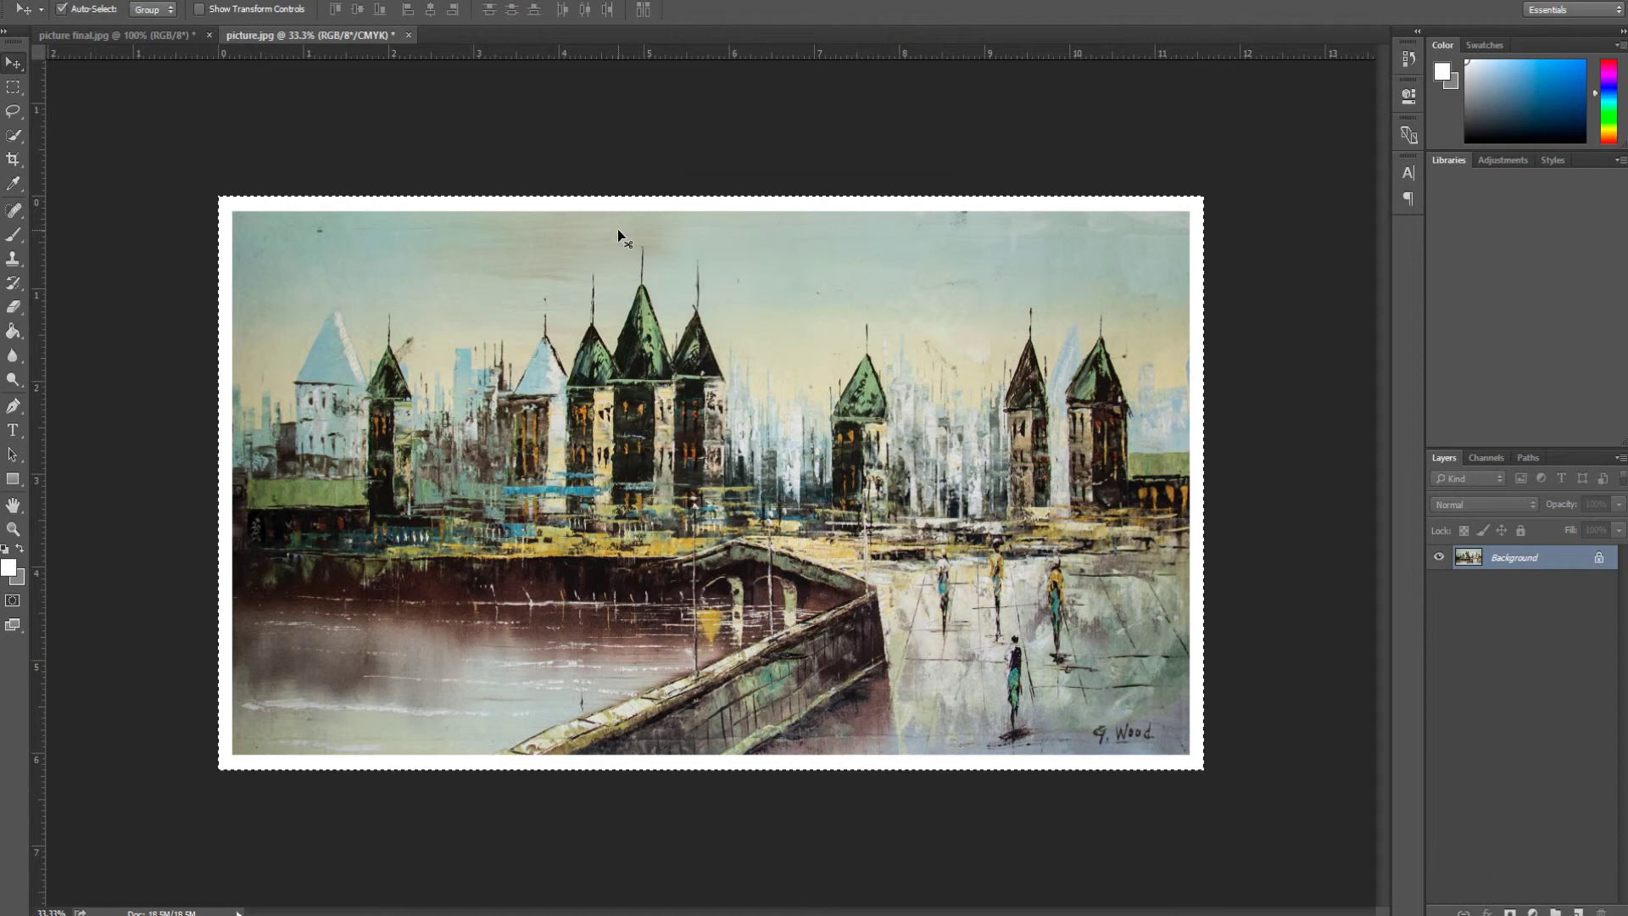
{"action": "key", "text": "ctrl+d"}
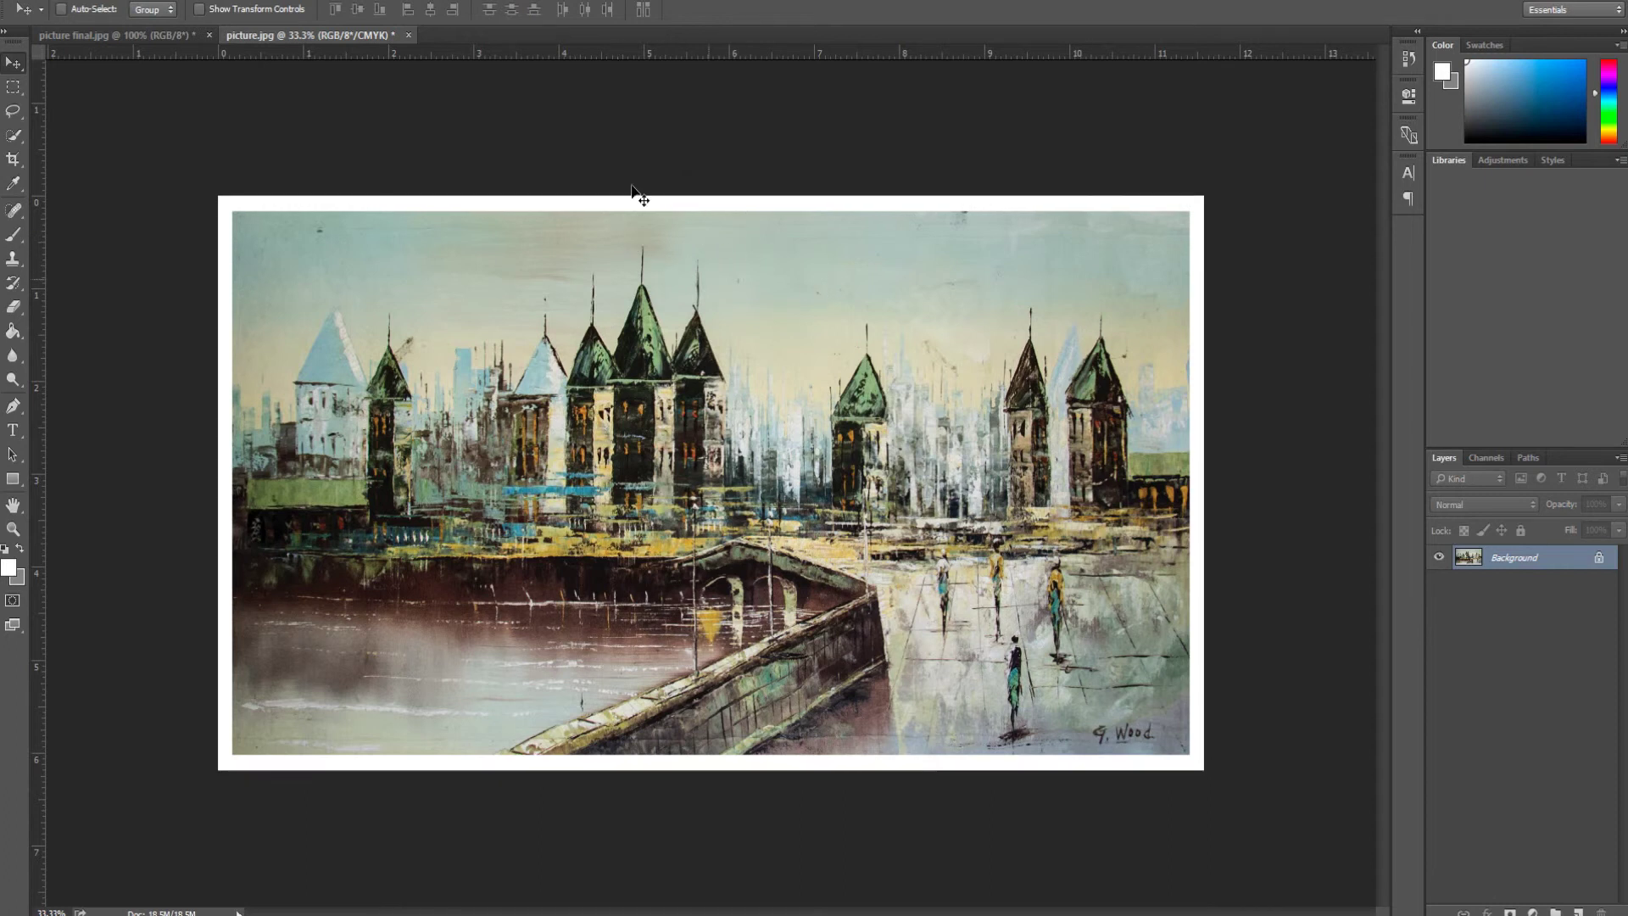
{"action": "left_click", "coordinate": [139, 34]}
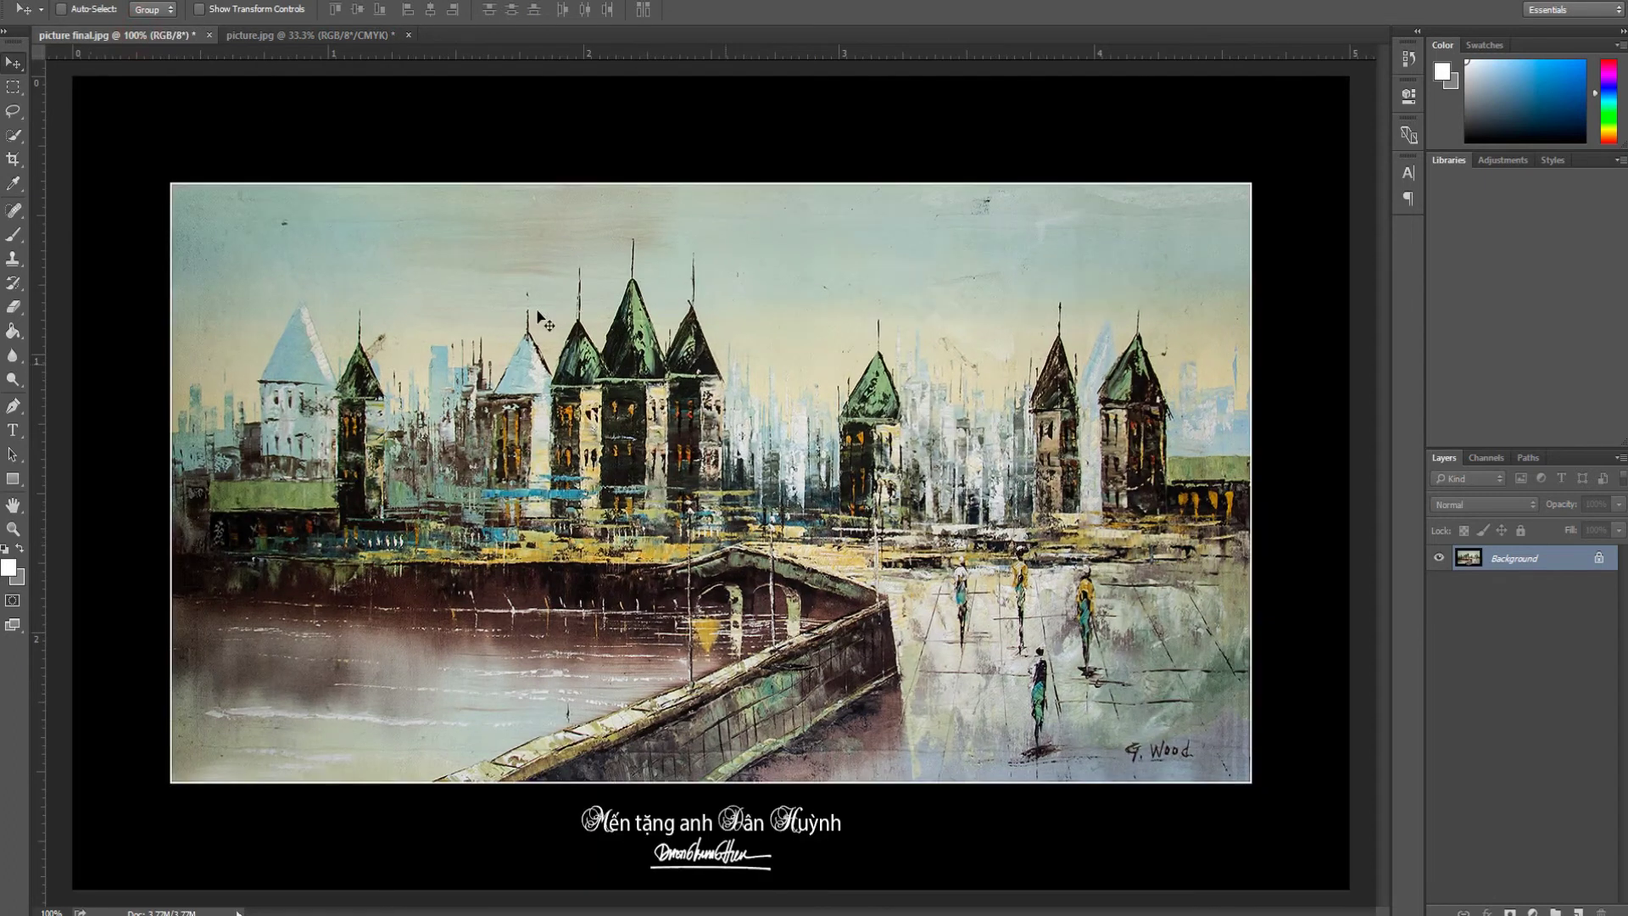
Compare the white-bordered painting in picture.jpg with the black-framed reference in picture final.jpg, ending on picture.jpg
{"action": "left_click", "coordinate": [329, 35]}
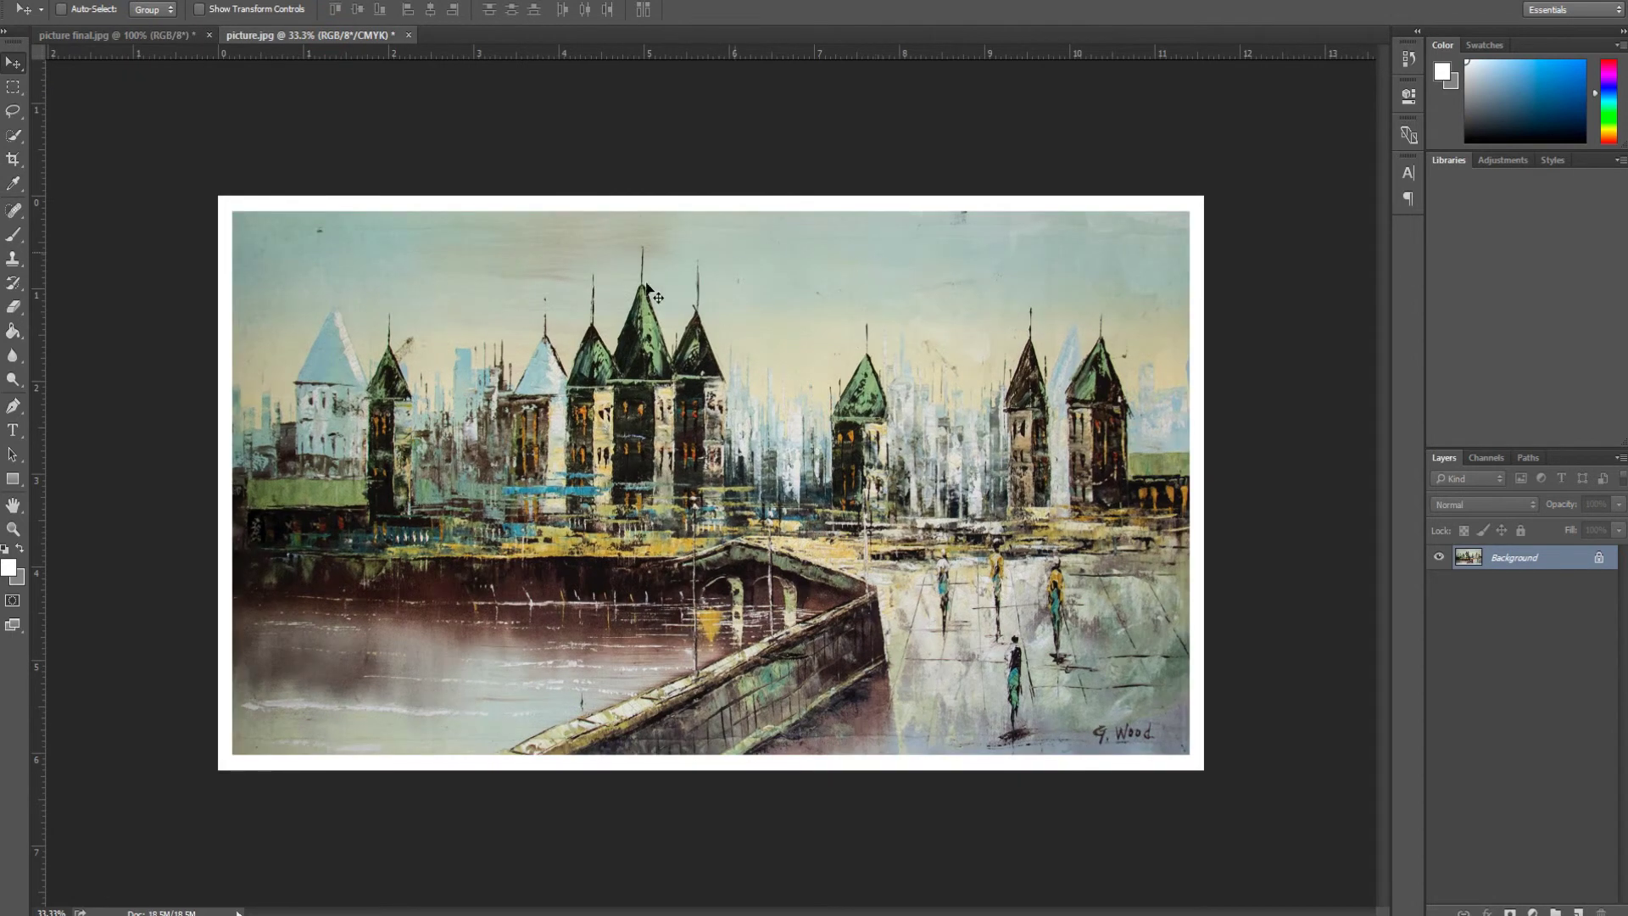
{"action": "left_click", "coordinate": [167, 39]}
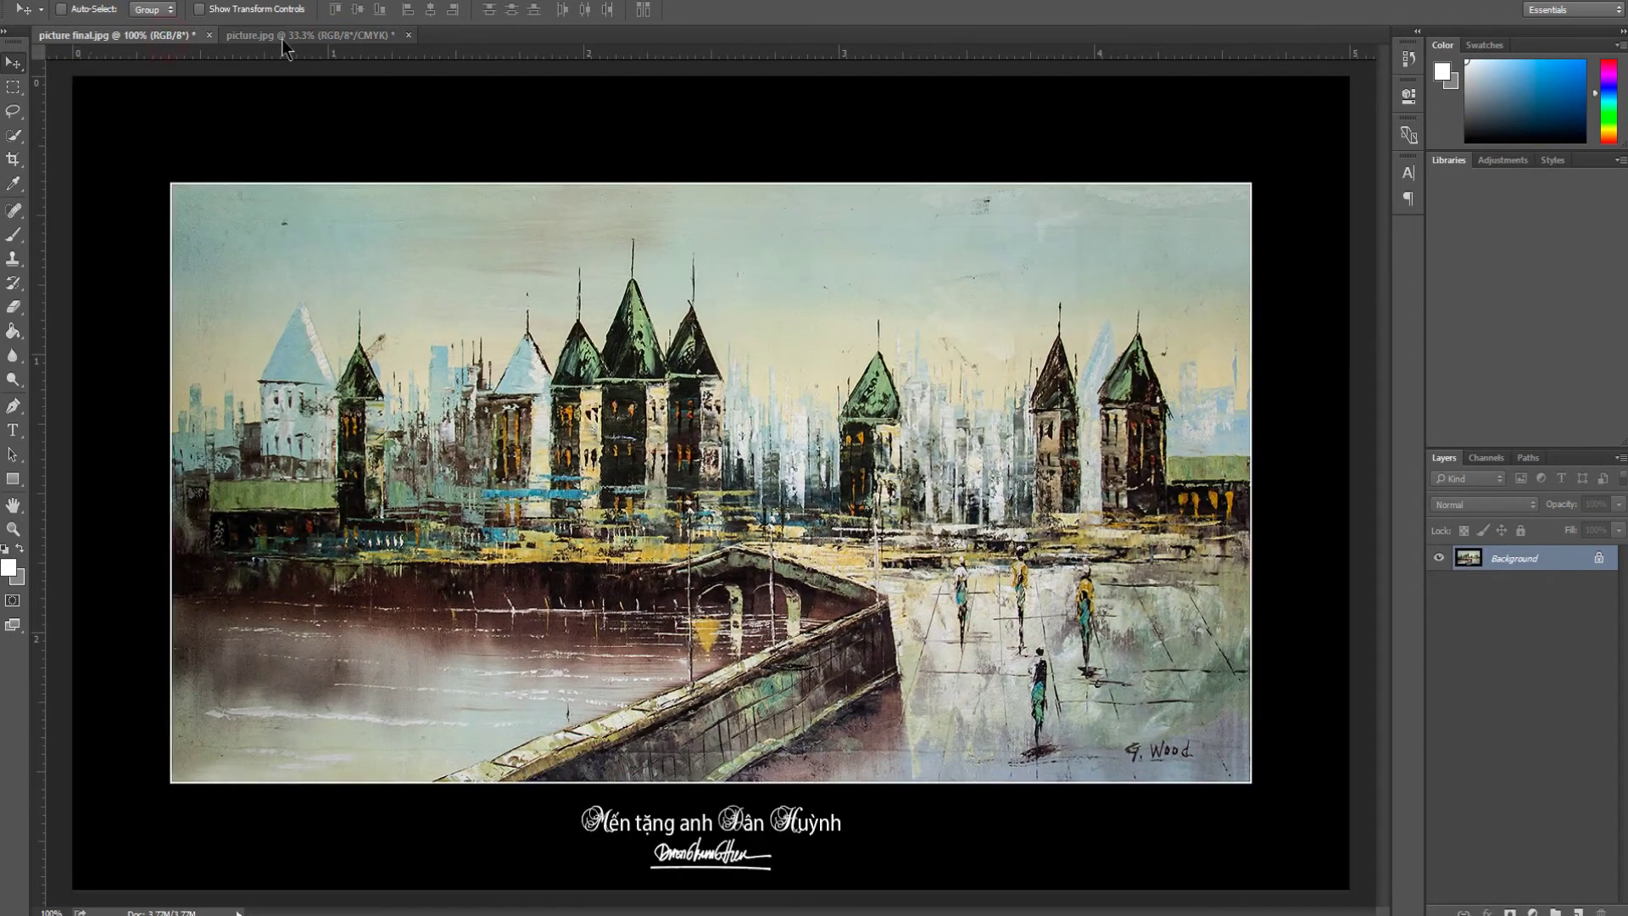
{"action": "left_click", "coordinate": [339, 35]}
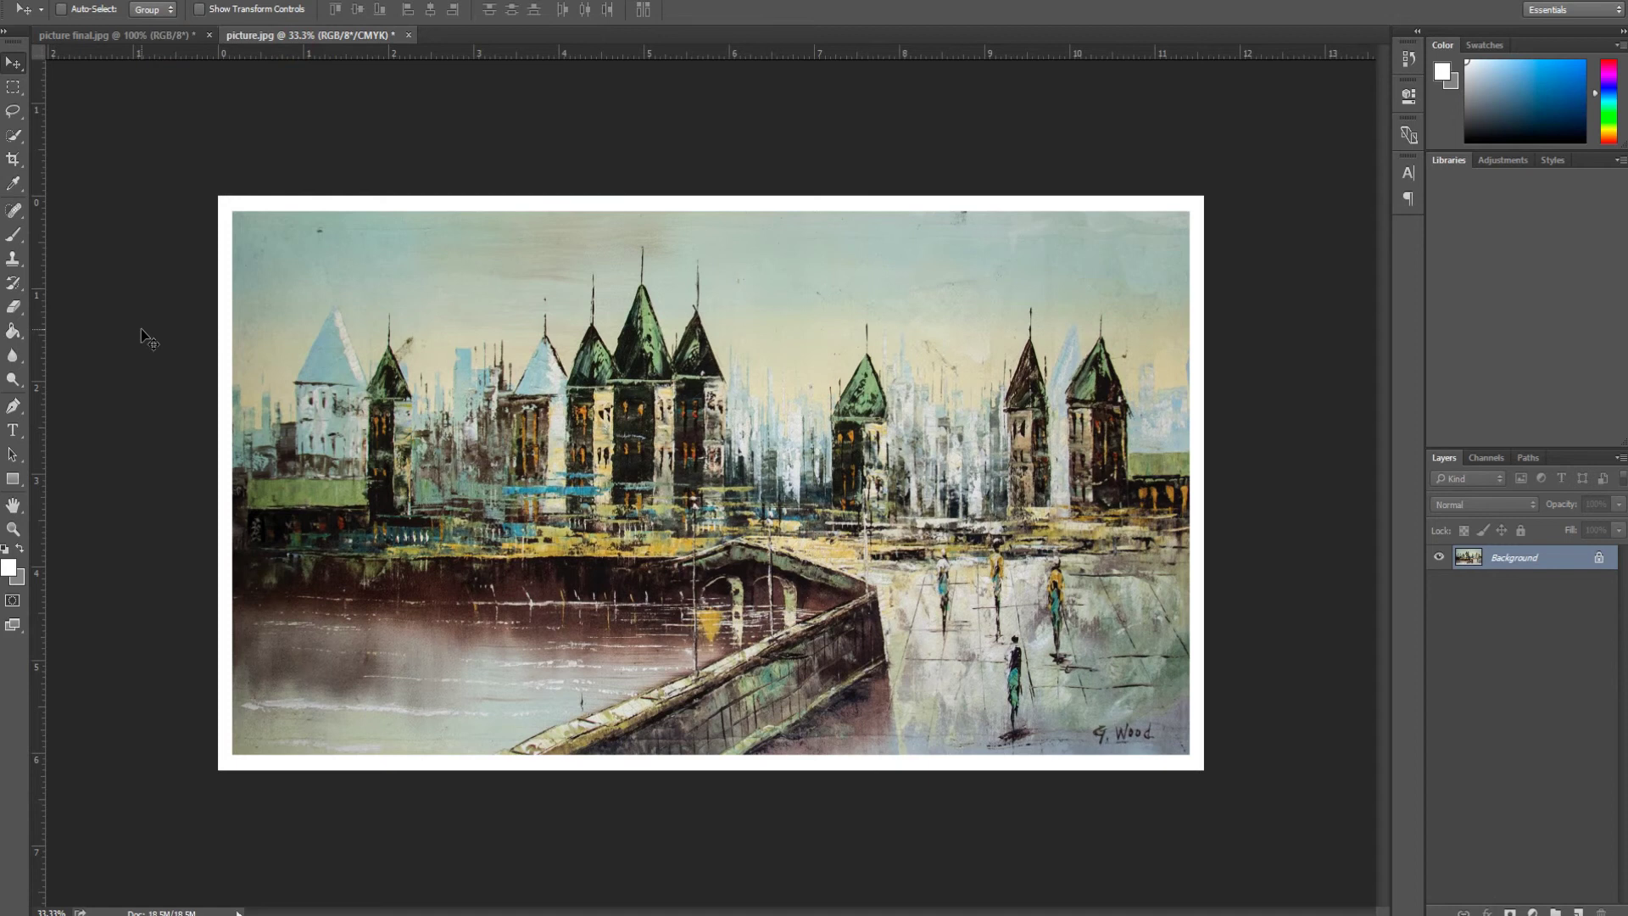
{"action": "left_click", "coordinate": [156, 37]}
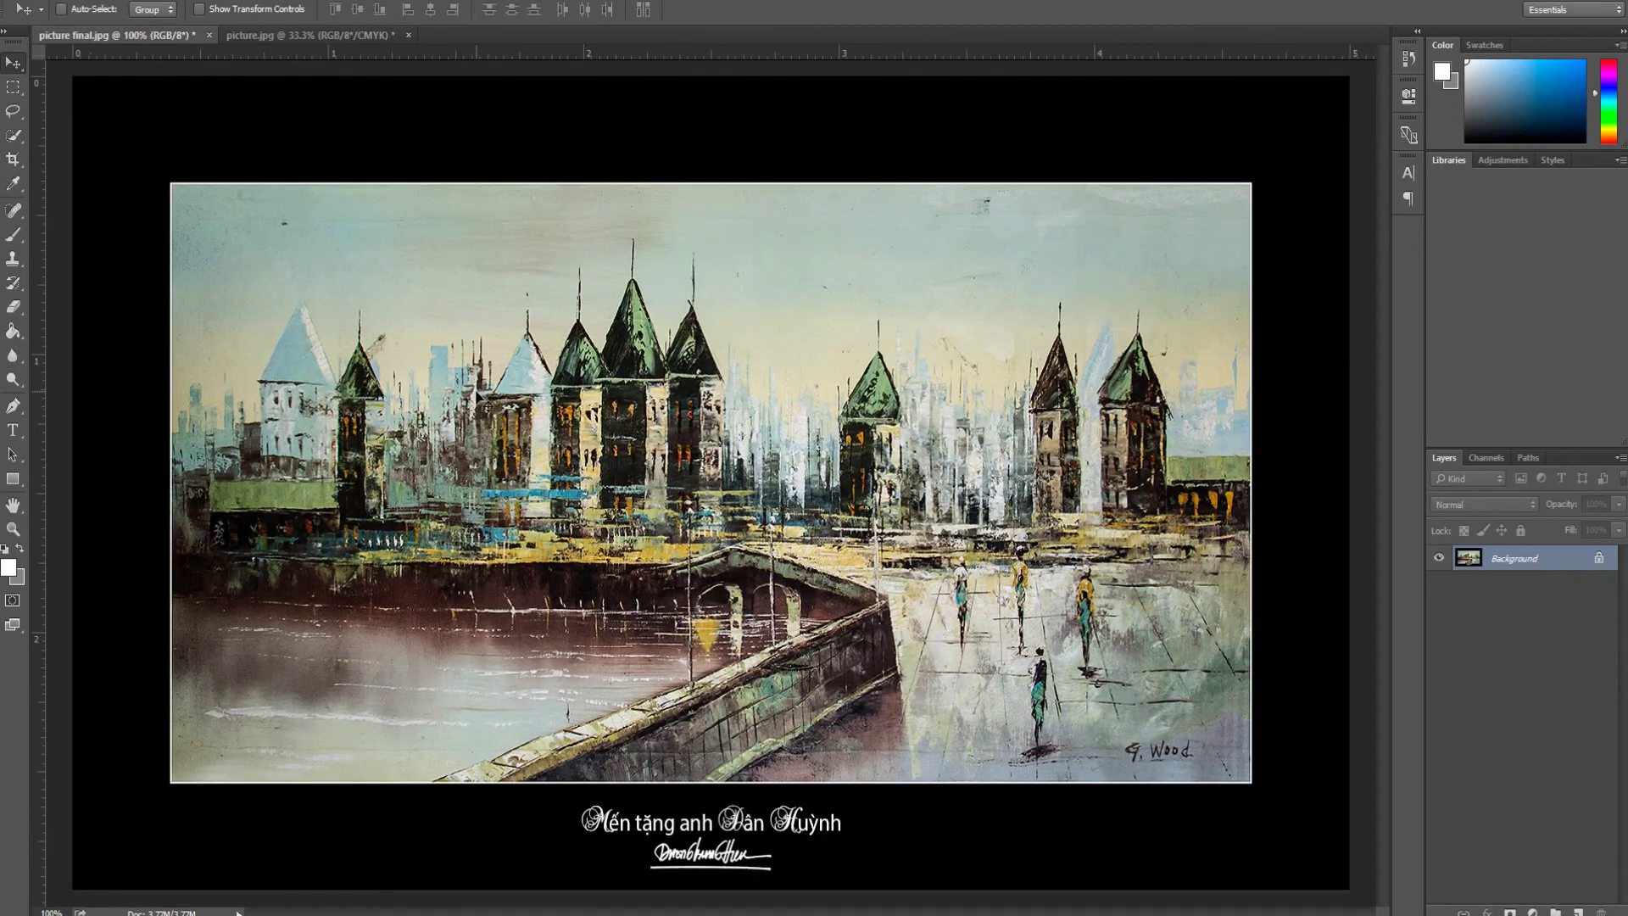
{"action": "left_click", "coordinate": [287, 35]}
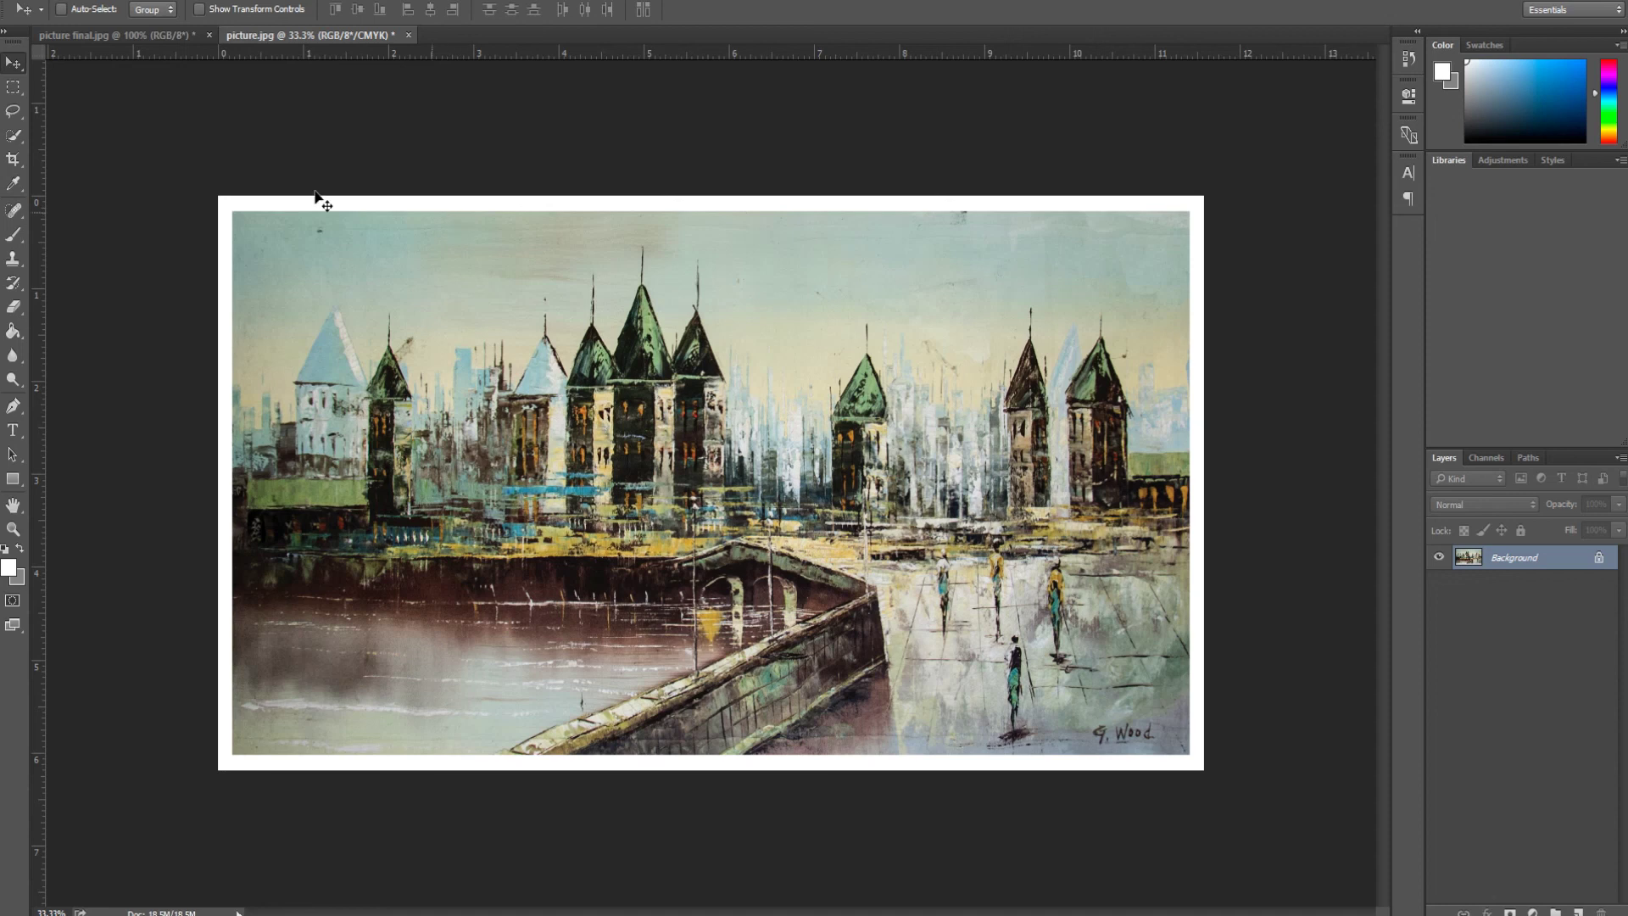
{"action": "left_click", "coordinate": [190, 35]}
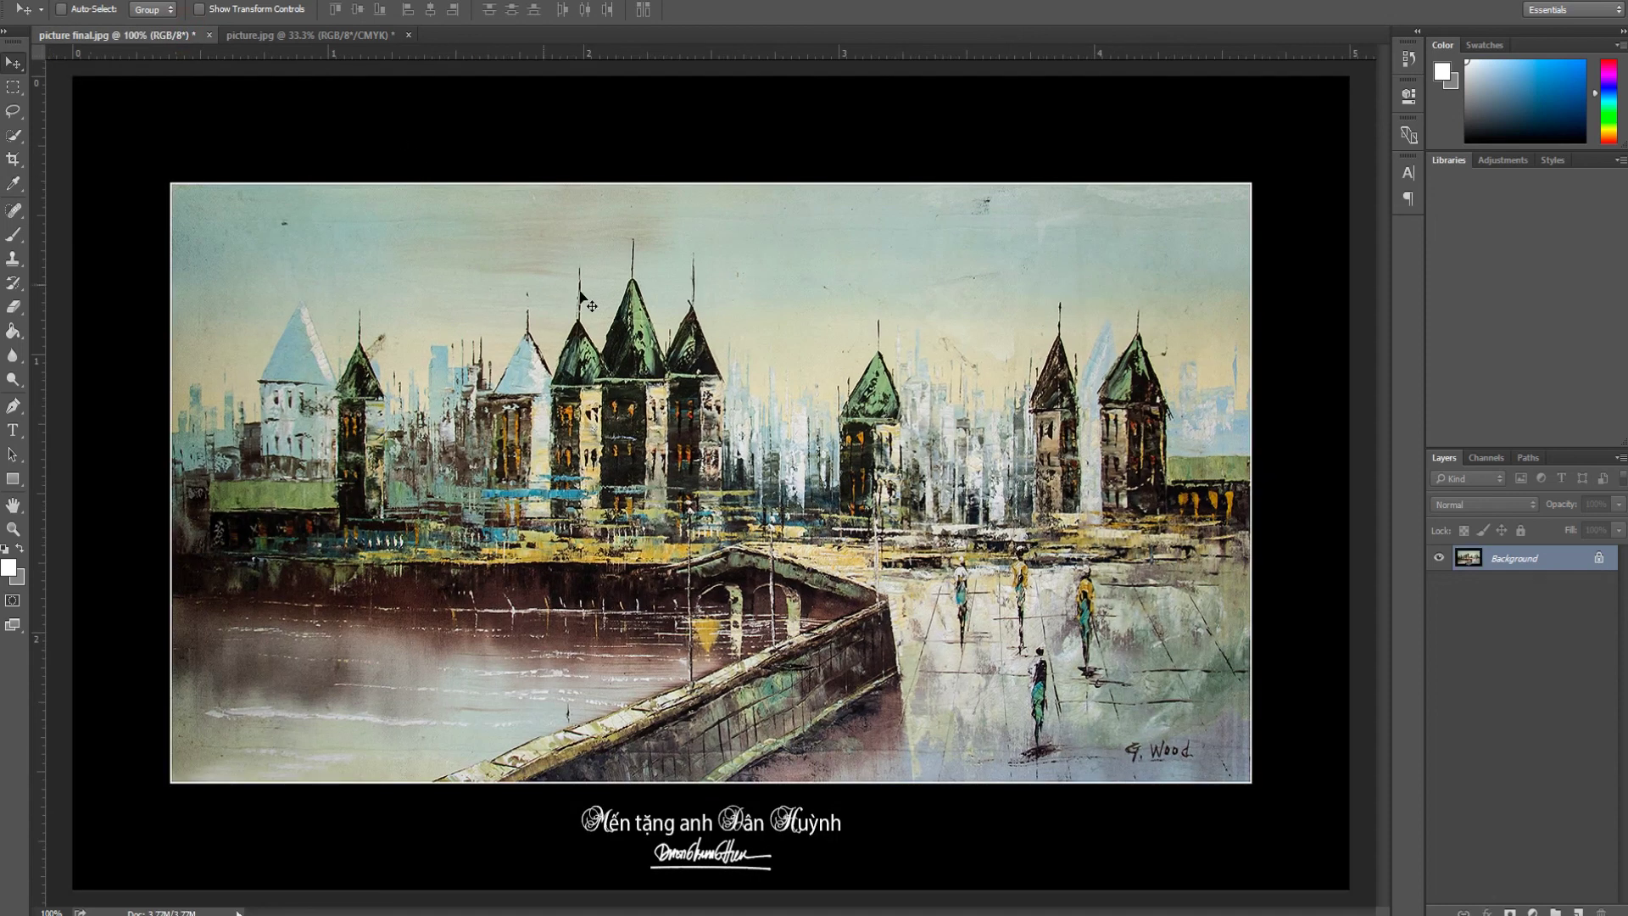
{"action": "left_click", "coordinate": [292, 39]}
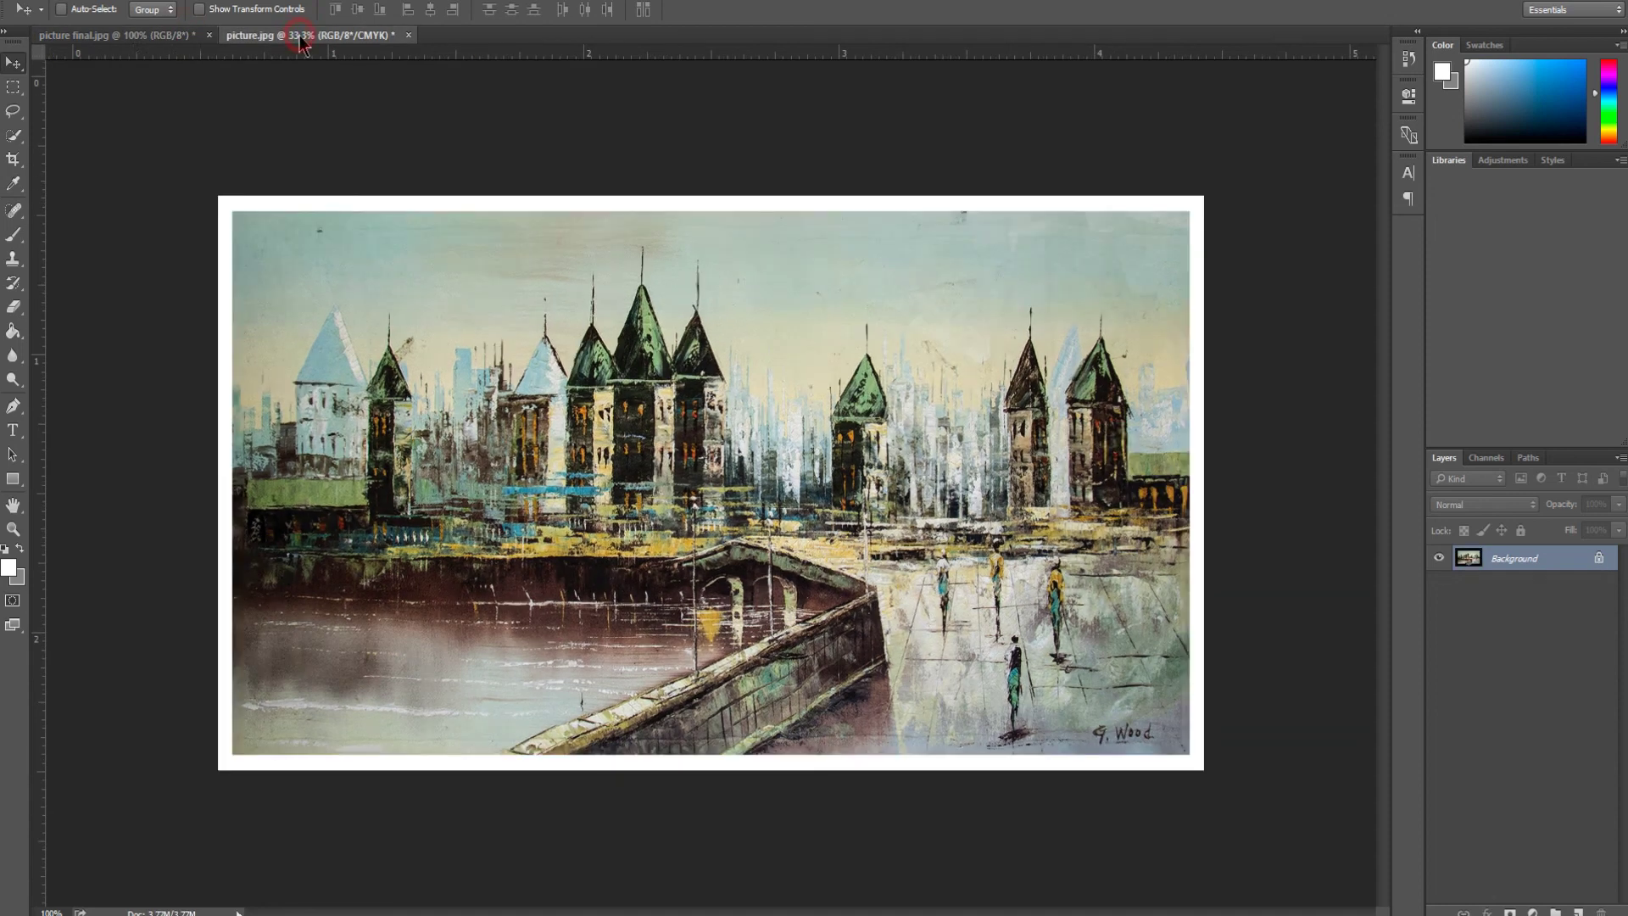